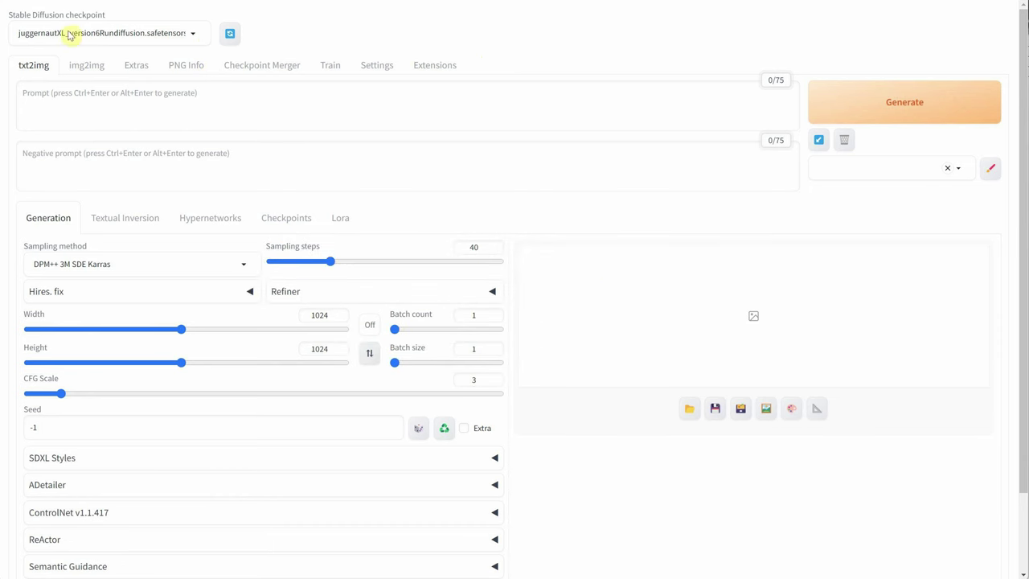
# Step: Enter the prompt "full body, front view of a smiling black cat with green eyes and mouth open, sitting, tail wiggling of joy, paw up"
pyautogui.click(135, 100)
pyautogui.write('full body, front view of a smiling black cat with green eyes and mouth open, sitting, tail wiggling of joy, paw up')
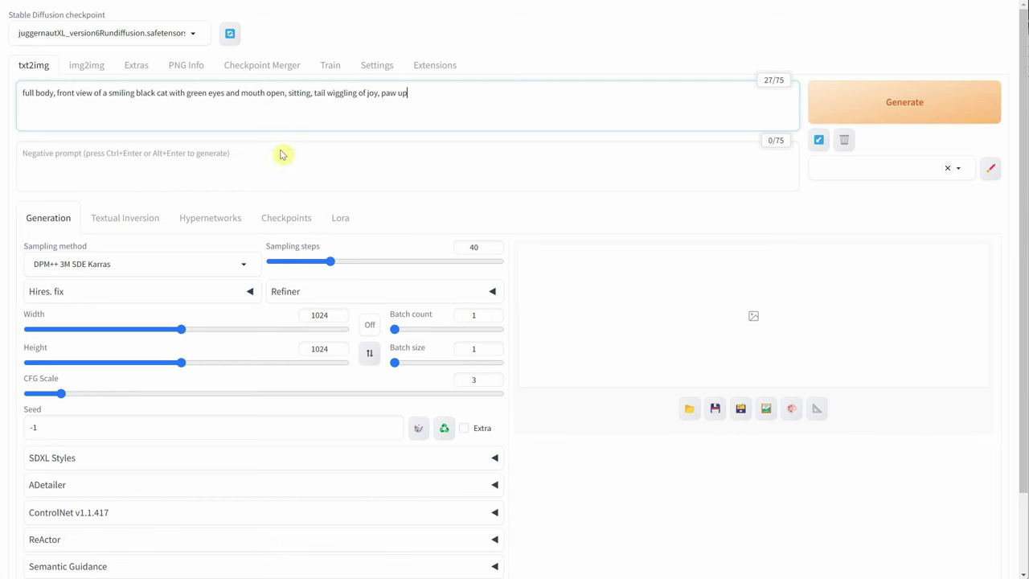
# Step: Check the sampling method, sampling steps, width and CFG scale, and set the seed to 2023
pyautogui.click(156, 263)
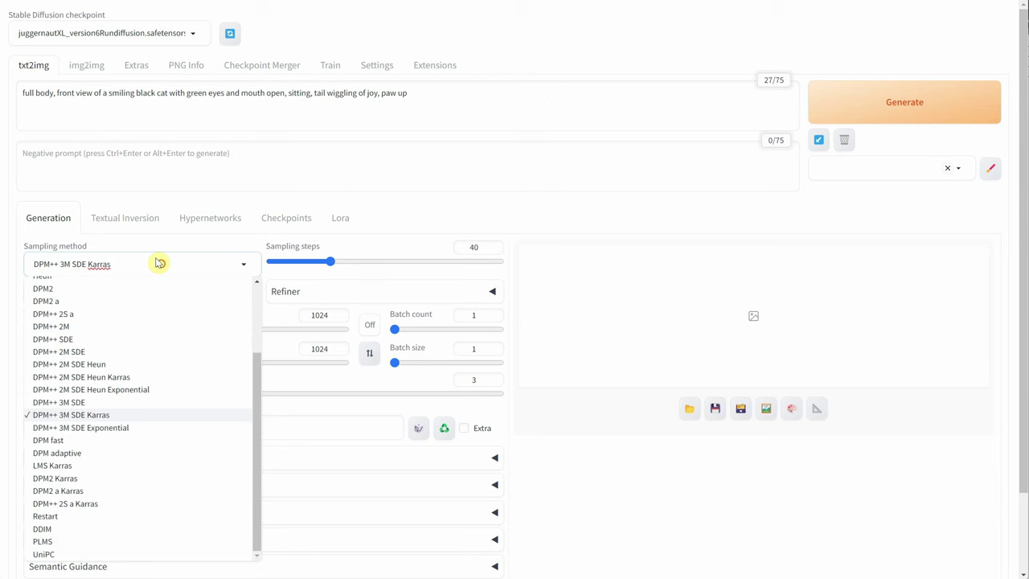
pyautogui.doubleClick(478, 247)
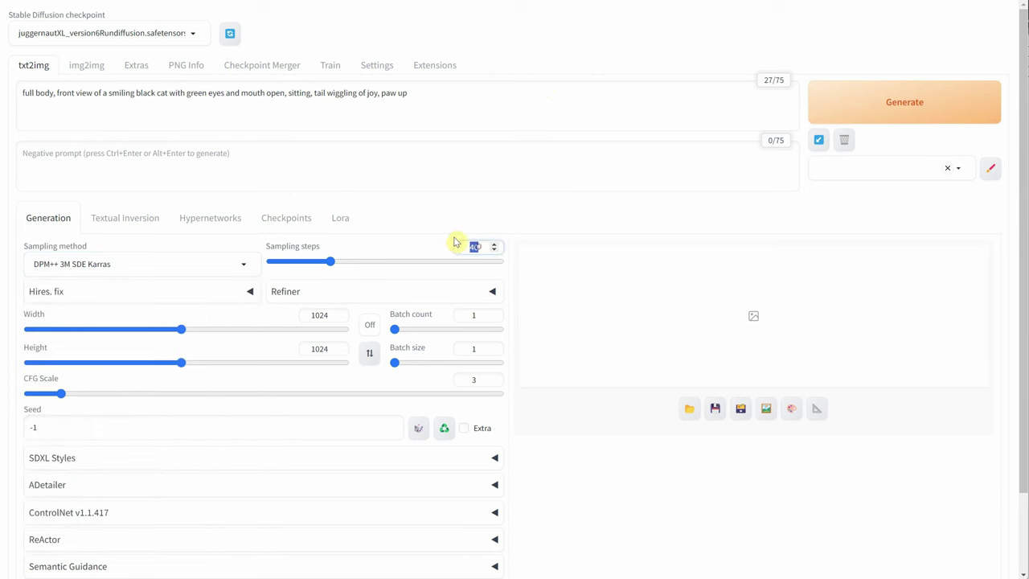
pyautogui.doubleClick(322, 314)
pyautogui.doubleClick(478, 378)
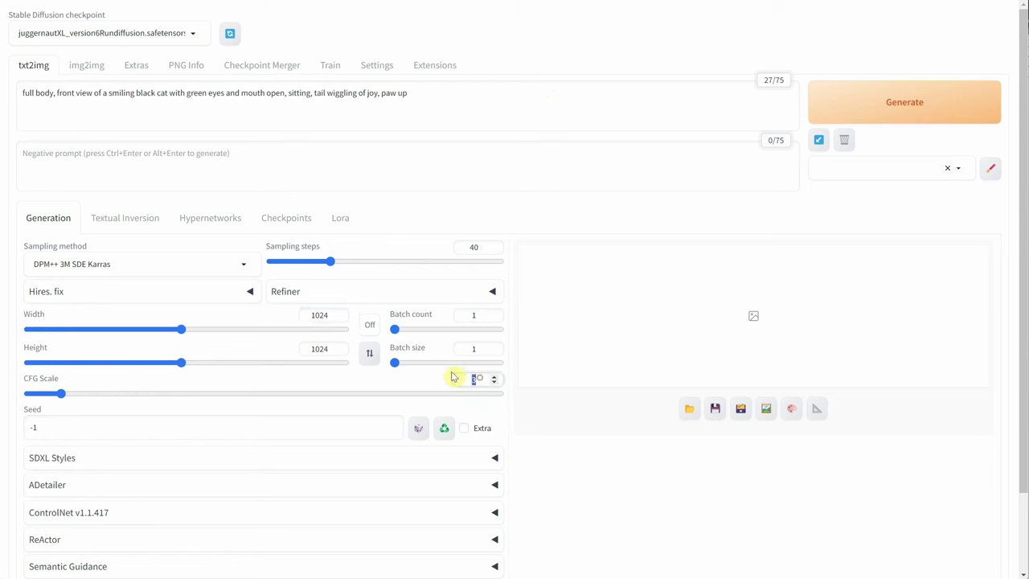
pyautogui.doubleClick(110, 424)
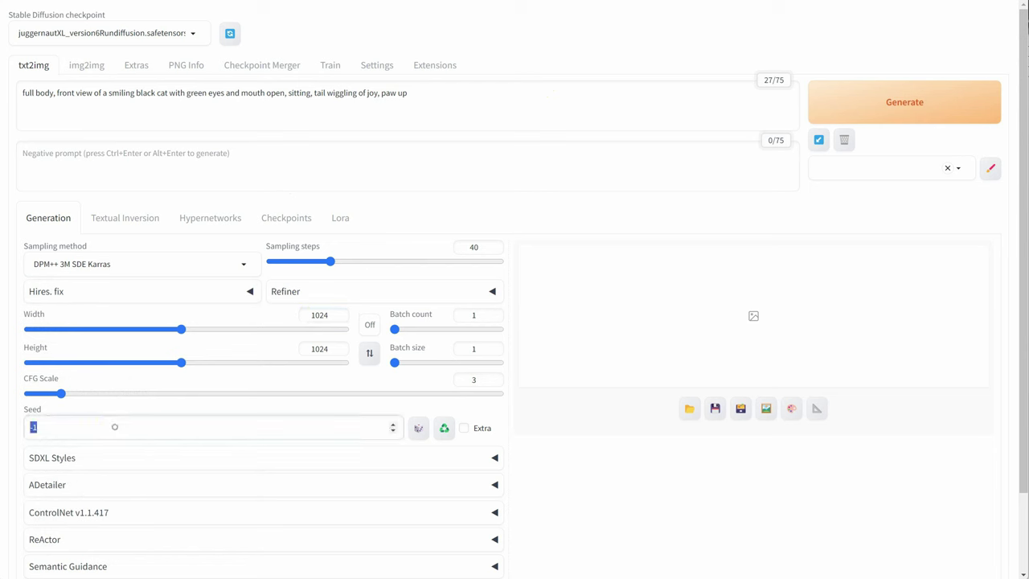
pyautogui.write('2023')
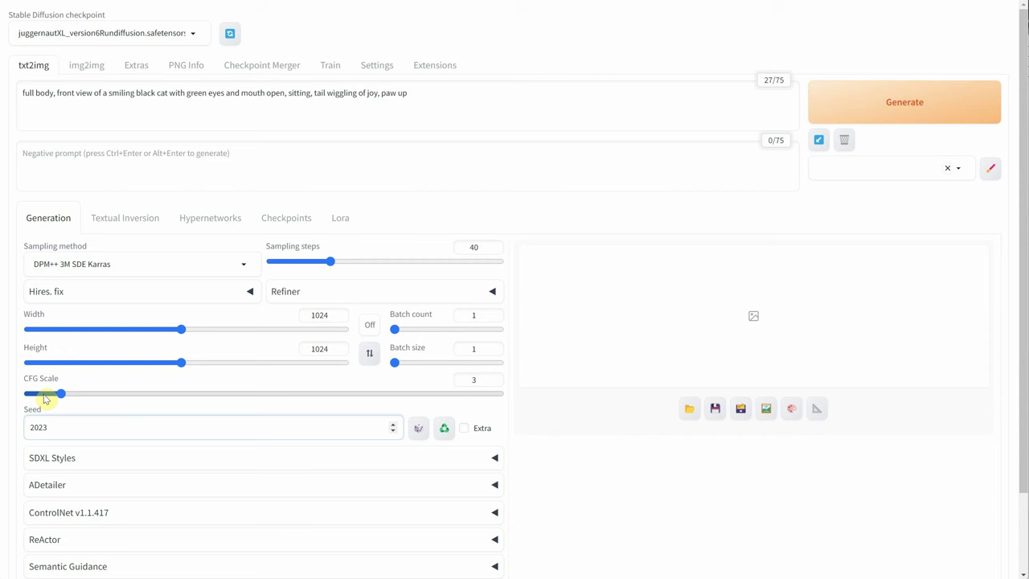
# Step: Generate the cat image with the Photographic SDXL style and inspect the result enlarged
pyautogui.click(84, 459)
pyautogui.scroll(-1, 178, 415)
pyautogui.scroll(-4, 178, 415)
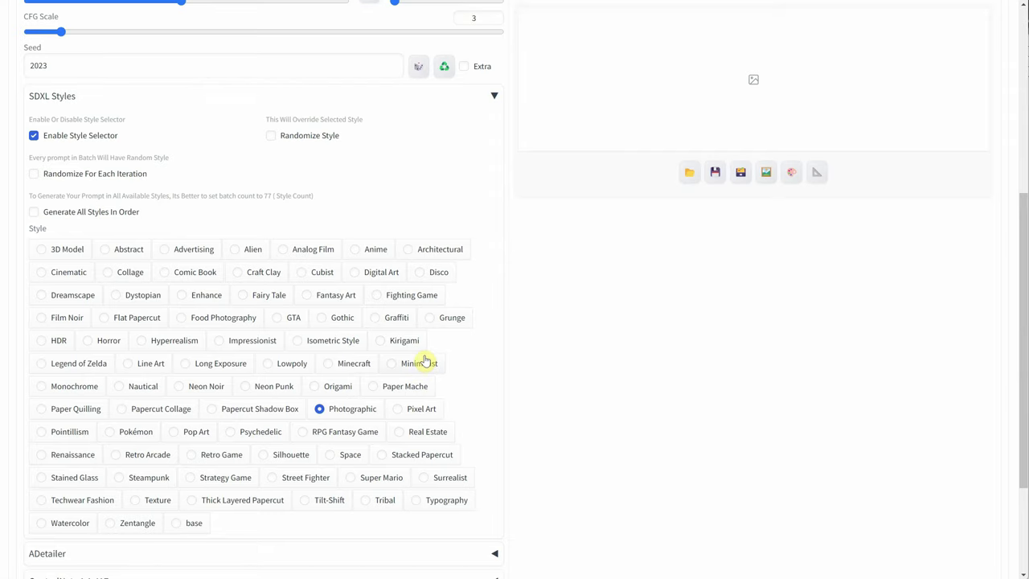
pyautogui.scroll(4, 427, 354)
pyautogui.click(880, 108)
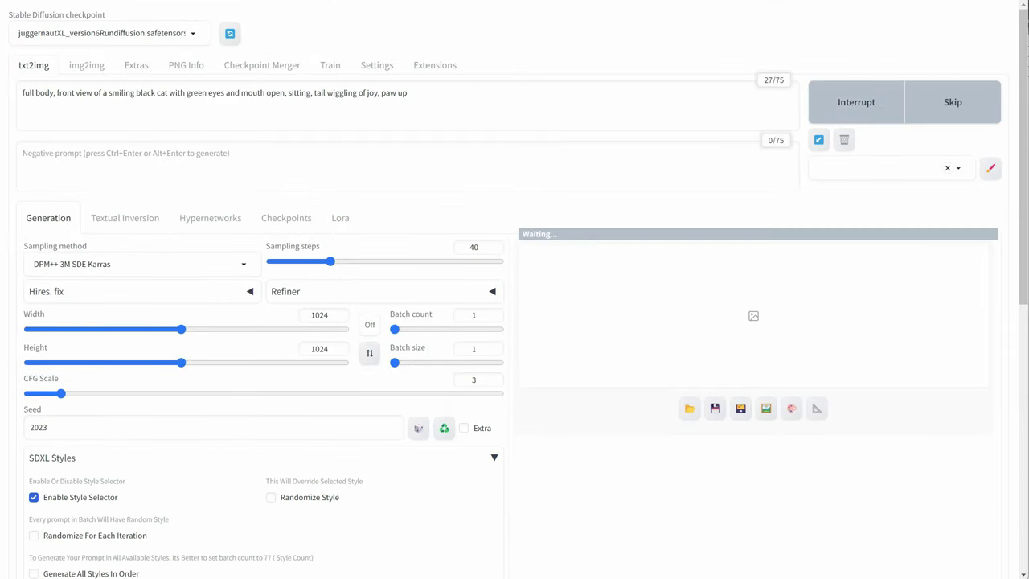
pyautogui.click(773, 347)
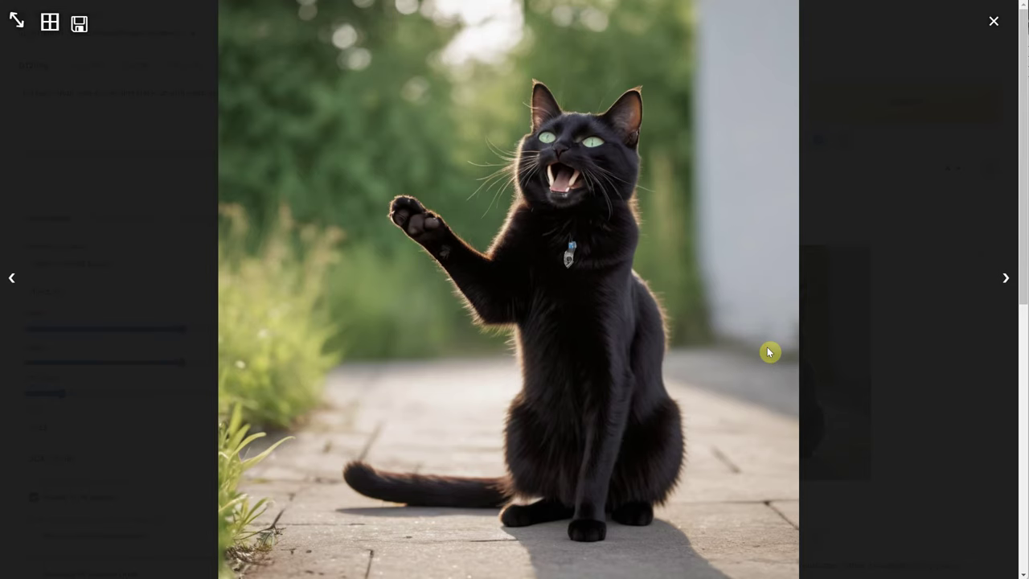
pyautogui.click(994, 21)
# Step: Append "solid white background" to the cat prompt, and regenerate the image to inspect it enlarged
pyautogui.click(496, 101)
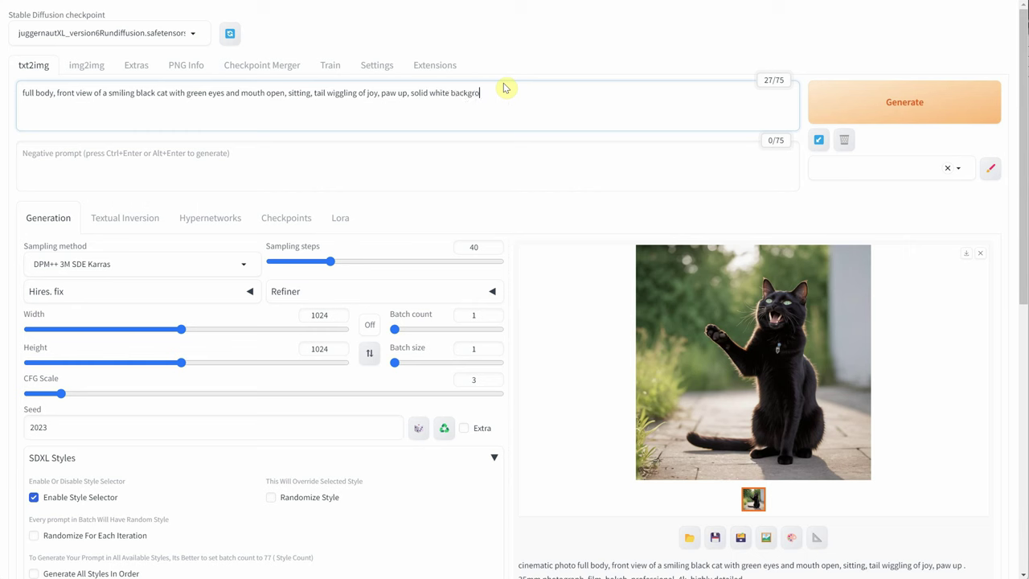
pyautogui.click(831, 104)
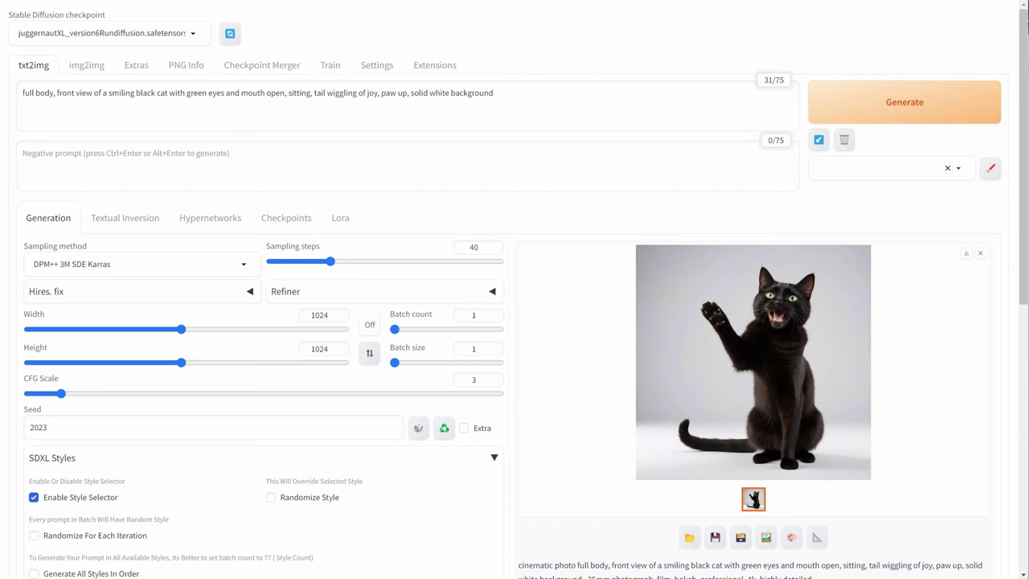
pyautogui.click(744, 327)
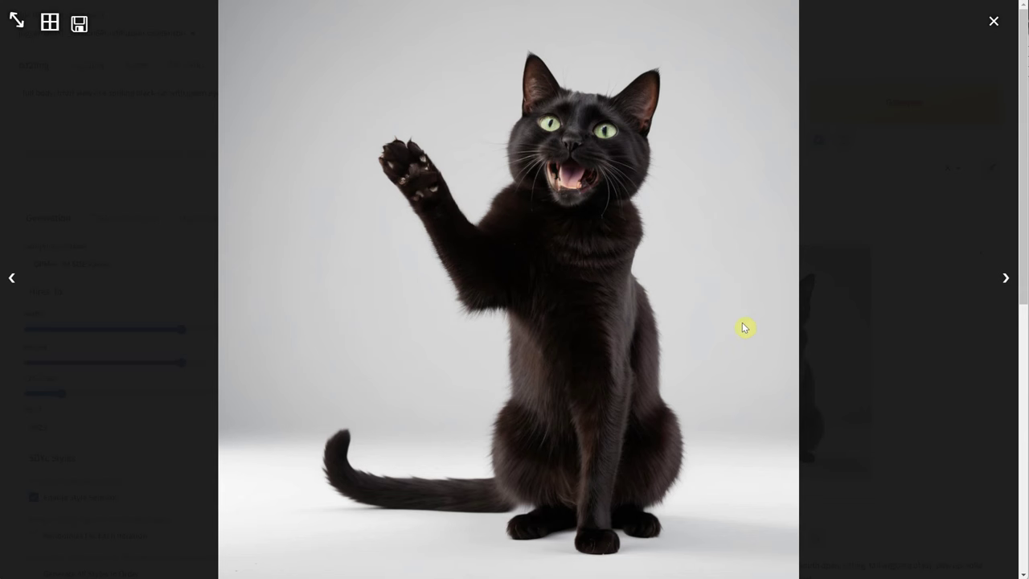
pyautogui.click(994, 21)
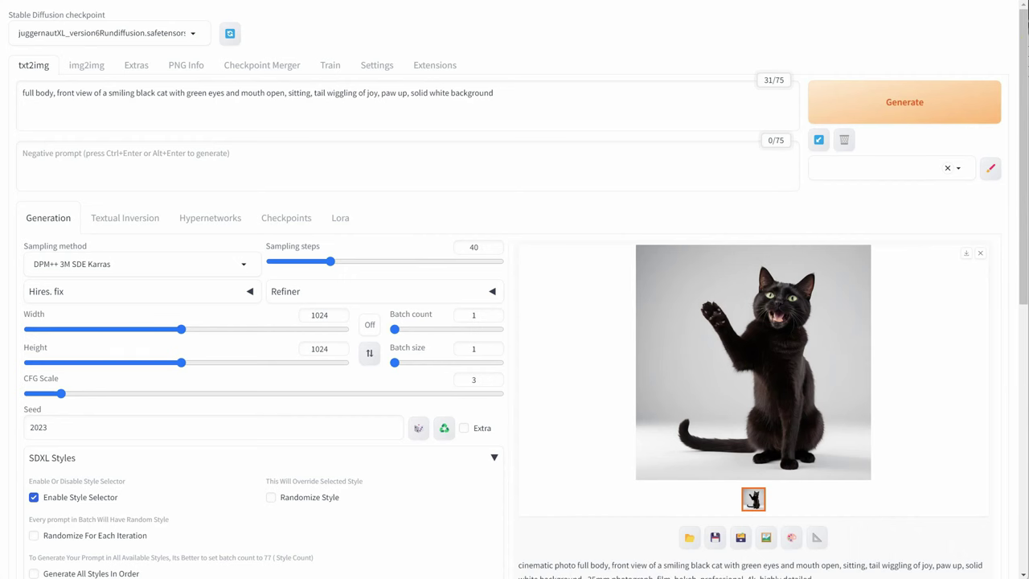
# Step: Add a comma after "solid white background" in the prompt and regenerate the cat image
pyautogui.click(525, 93)
pyautogui.write(',')
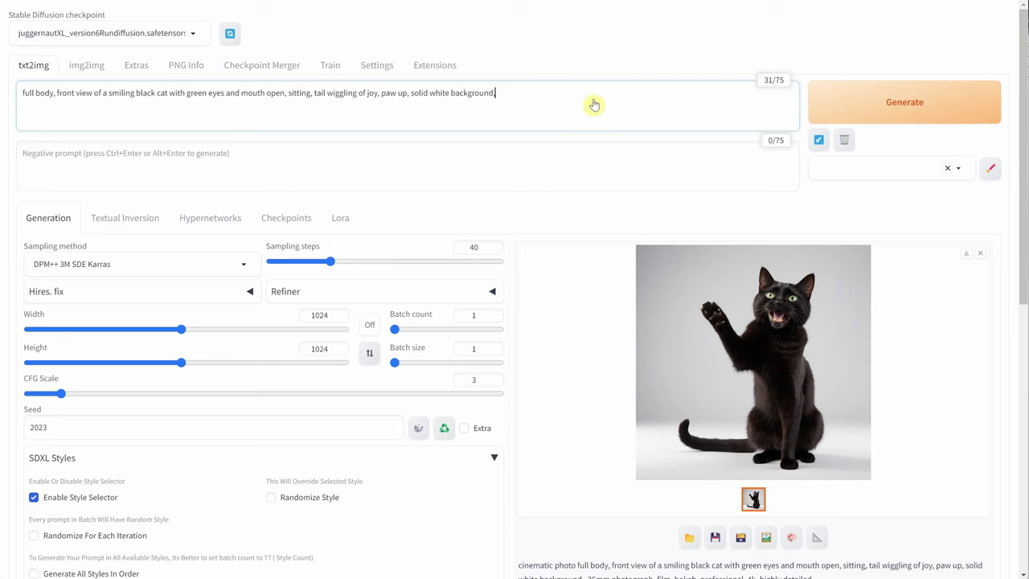
pyautogui.click(824, 103)
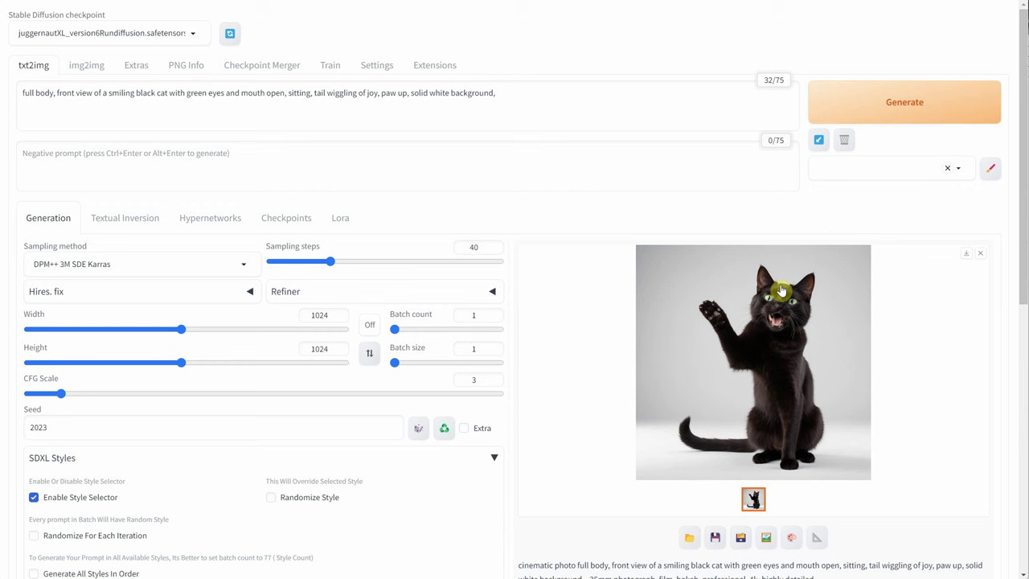
# Step: Try generating the cat with a second trailing comma in the prompt, and regenerate it with the single comma restored
pyautogui.click(564, 92)
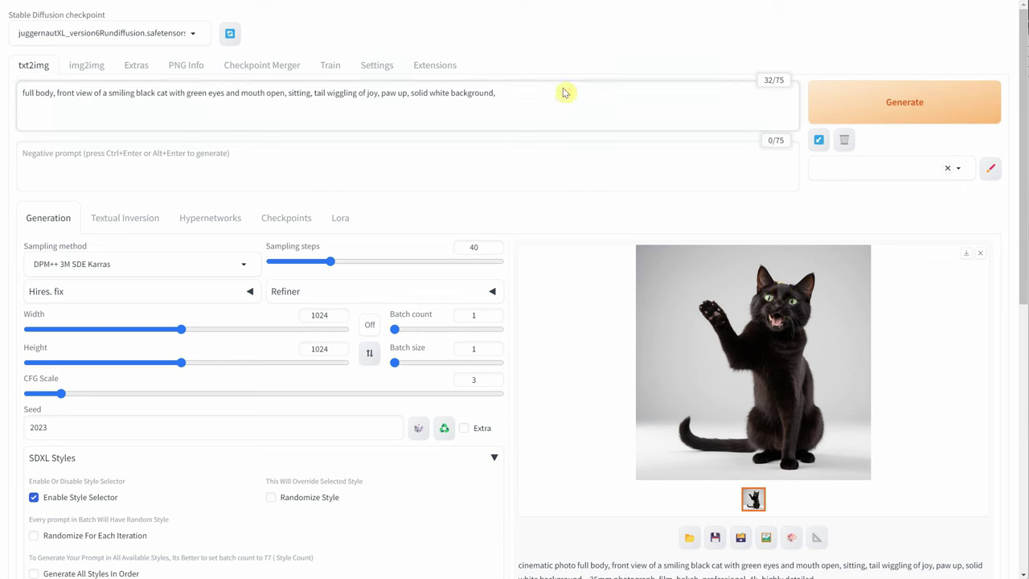
pyautogui.write(',')
pyautogui.click(892, 101)
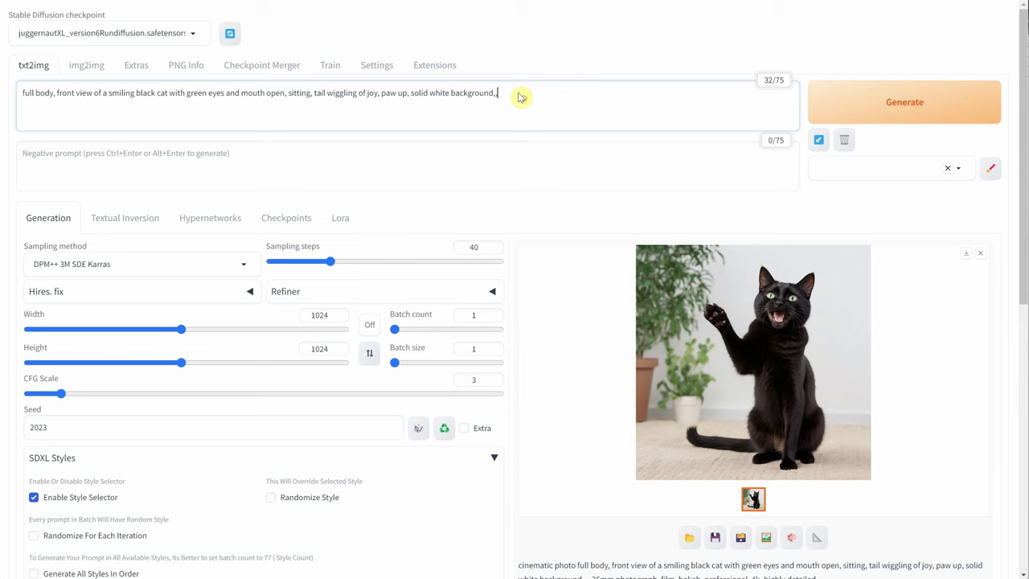
pyautogui.click(880, 102)
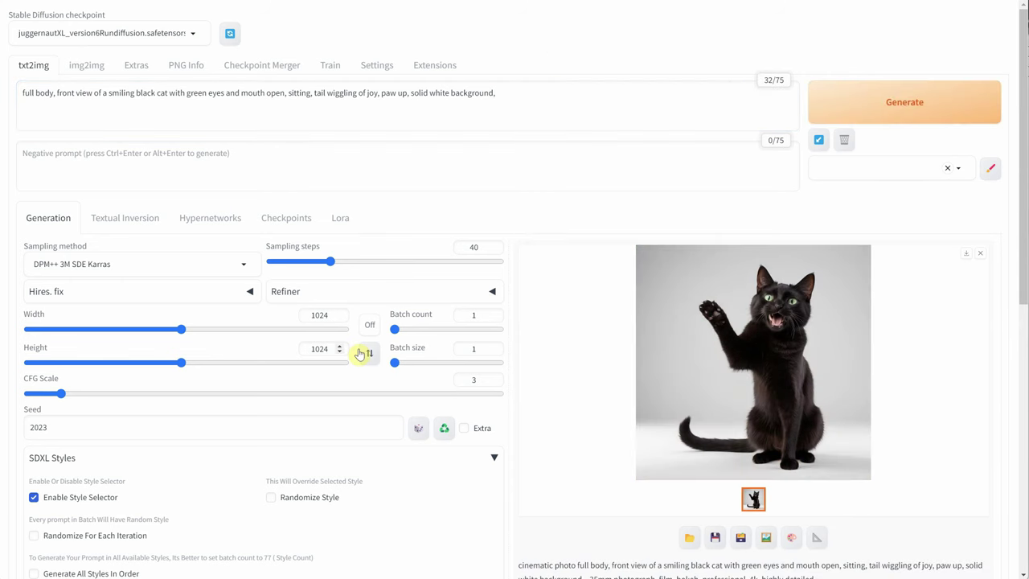
# Step: Enable Hires. fix with the 4x-UltraSharp upscaler, denoising strength 0.45 and upscale factor 2, and generate the upscaled cat image
pyautogui.click(129, 292)
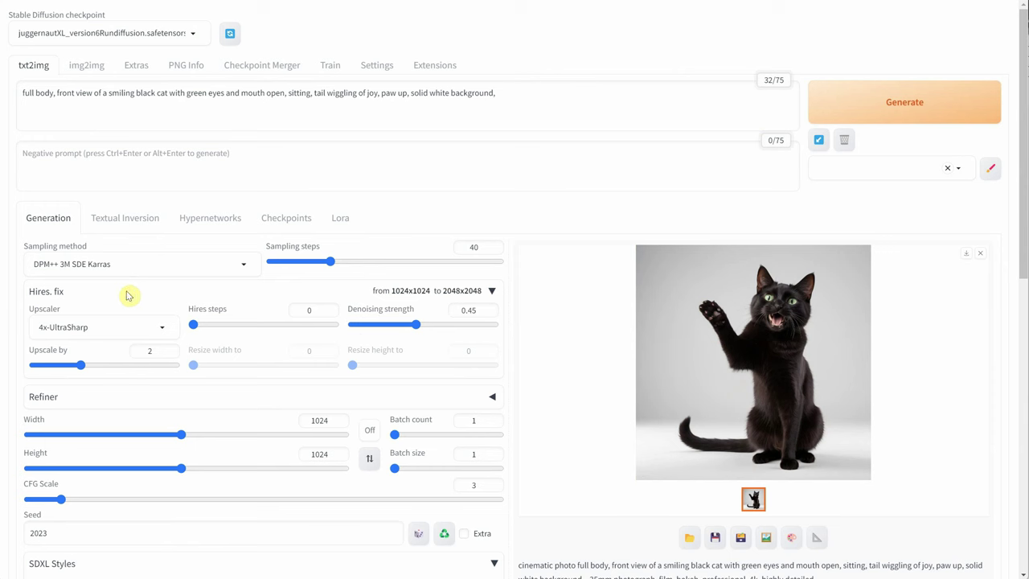
pyautogui.click(161, 326)
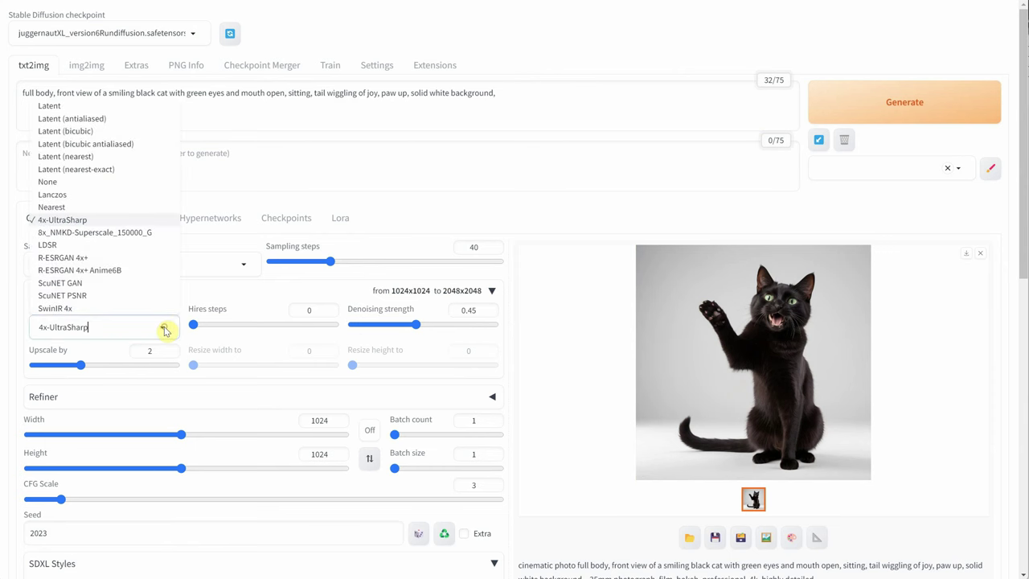
pyautogui.doubleClick(469, 310)
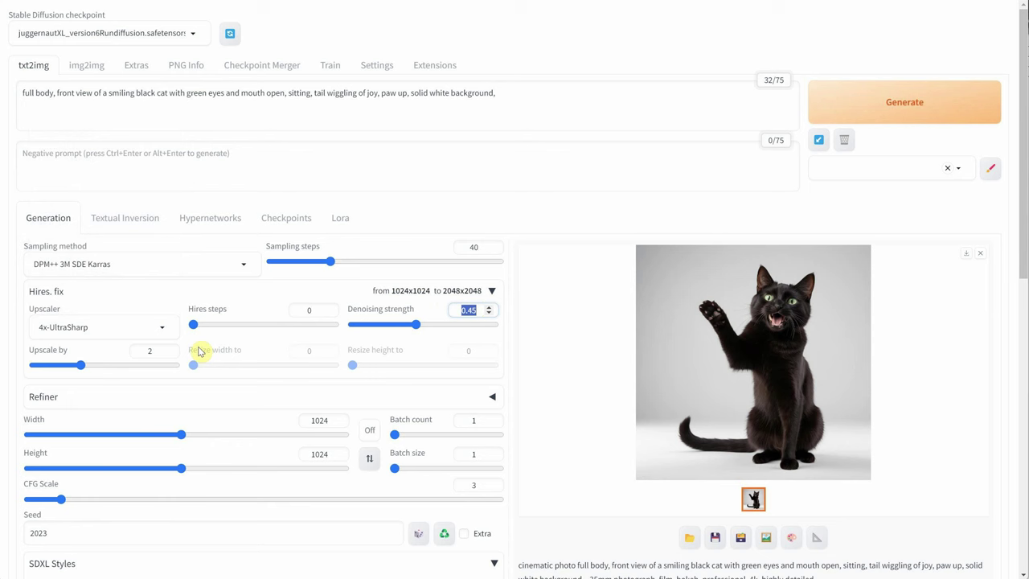
pyautogui.doubleClick(149, 351)
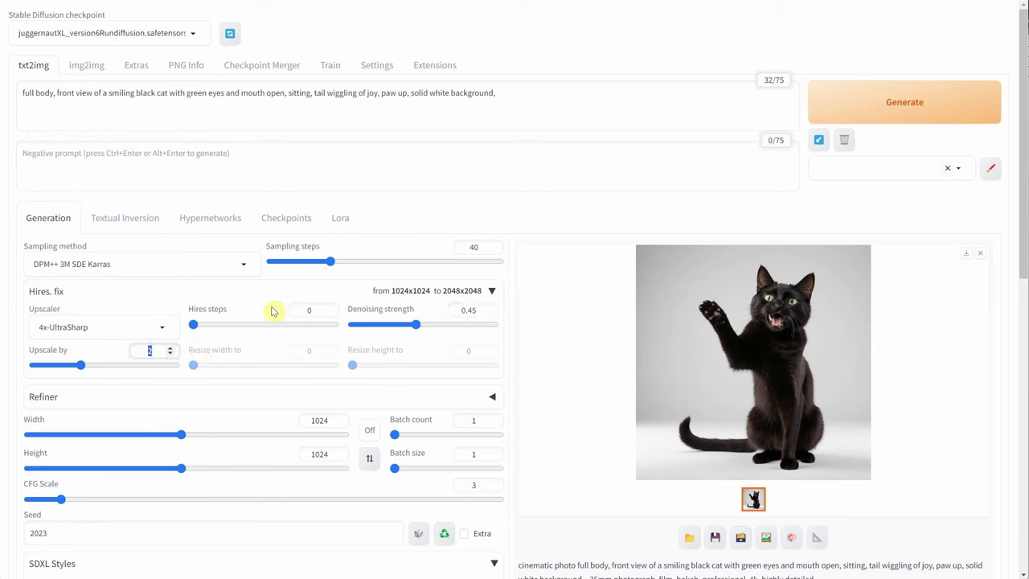
pyautogui.click(857, 106)
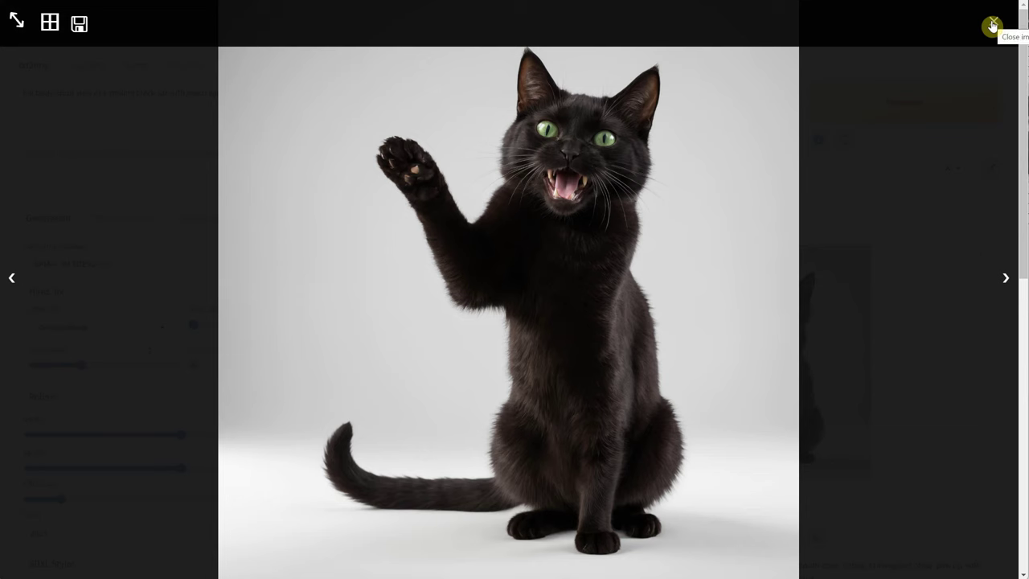
pyautogui.click(992, 27)
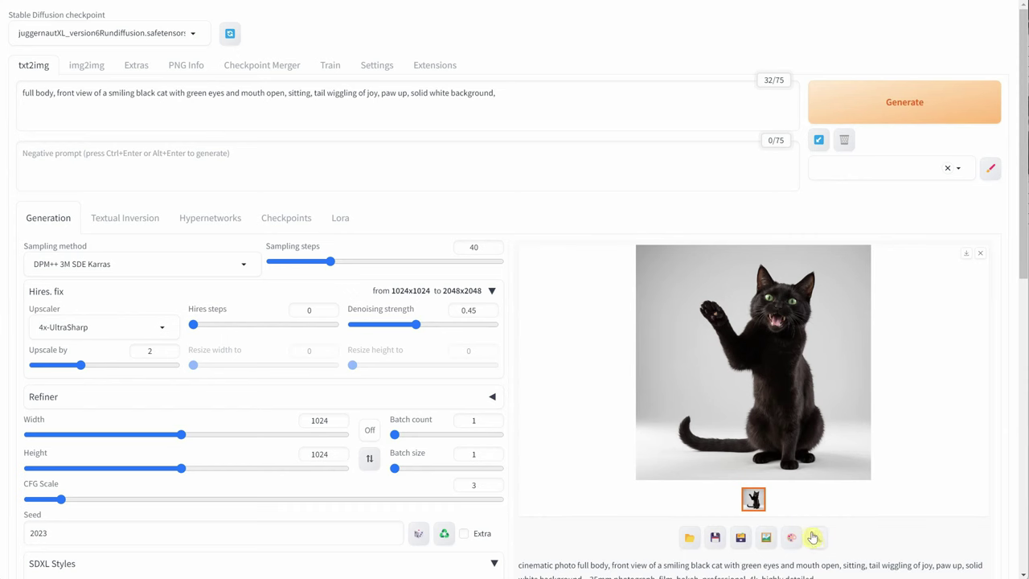
# Step: Send the upscaled cat to Extras and remove its background with the isnet-general-use model, inspecting the cutout enlarged
pyautogui.click(817, 539)
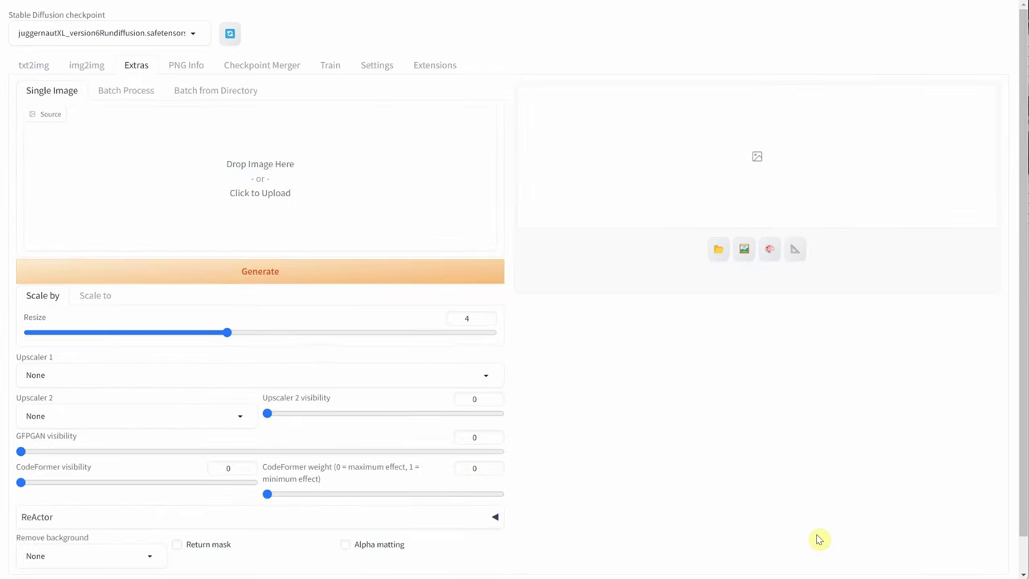
pyautogui.scroll(-1, 418, 234)
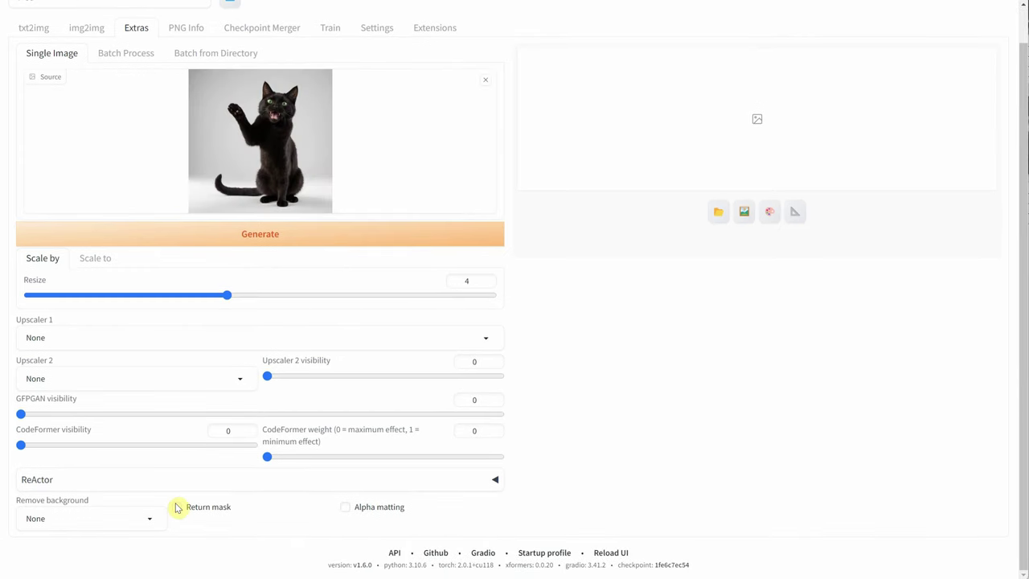
pyautogui.click(154, 522)
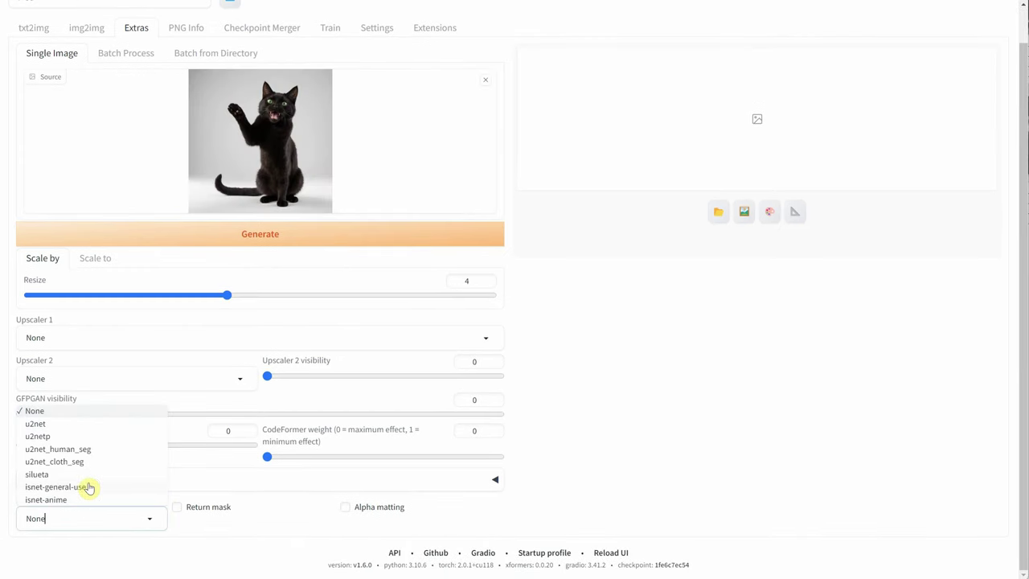
pyautogui.click(55, 488)
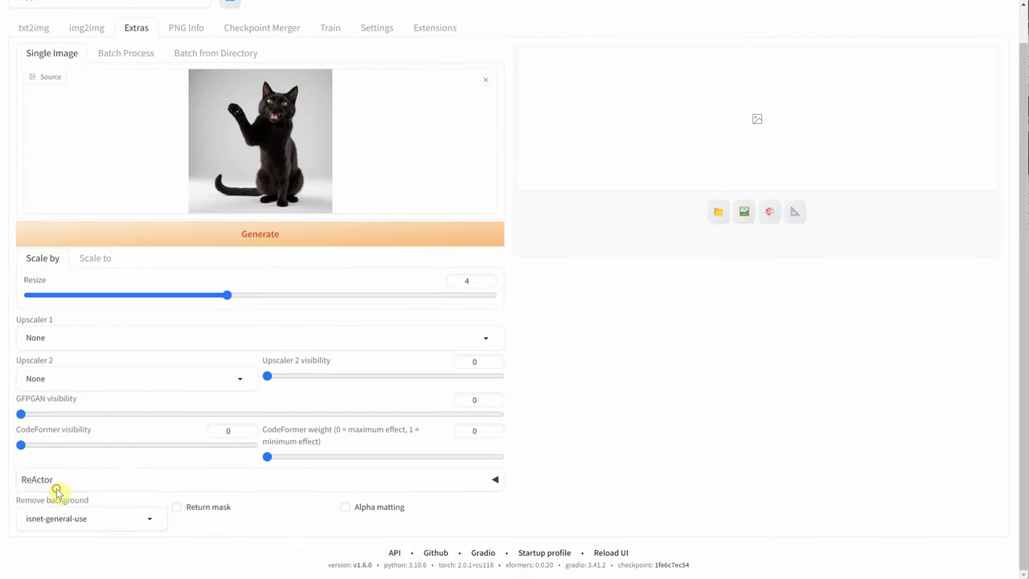
pyautogui.click(269, 237)
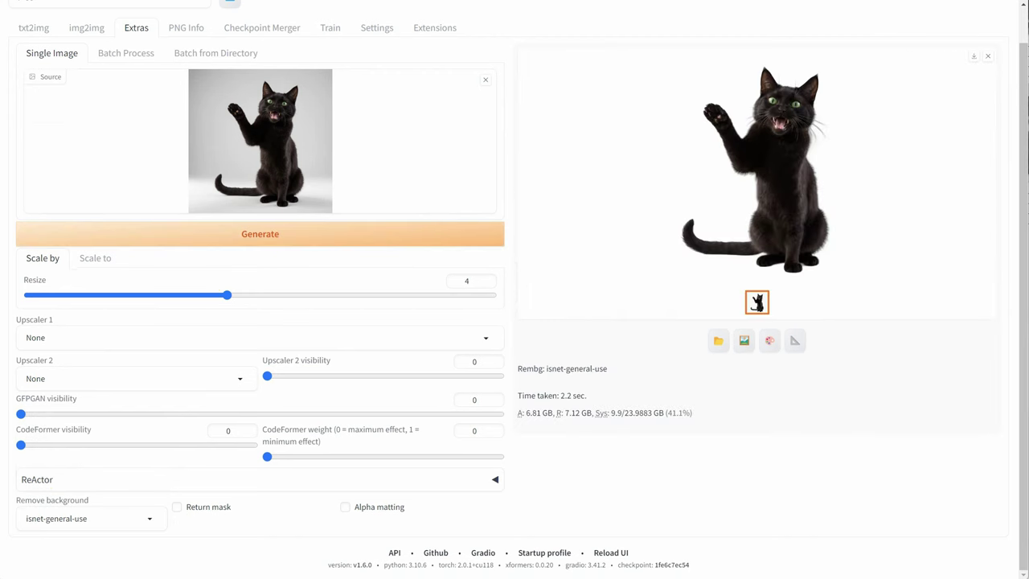
pyautogui.click(771, 188)
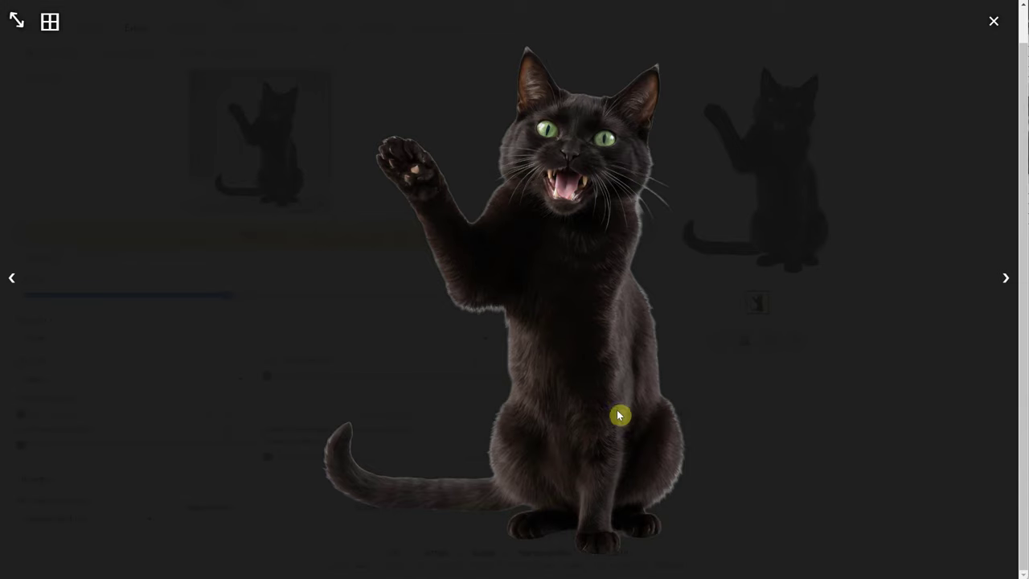
pyautogui.click(996, 25)
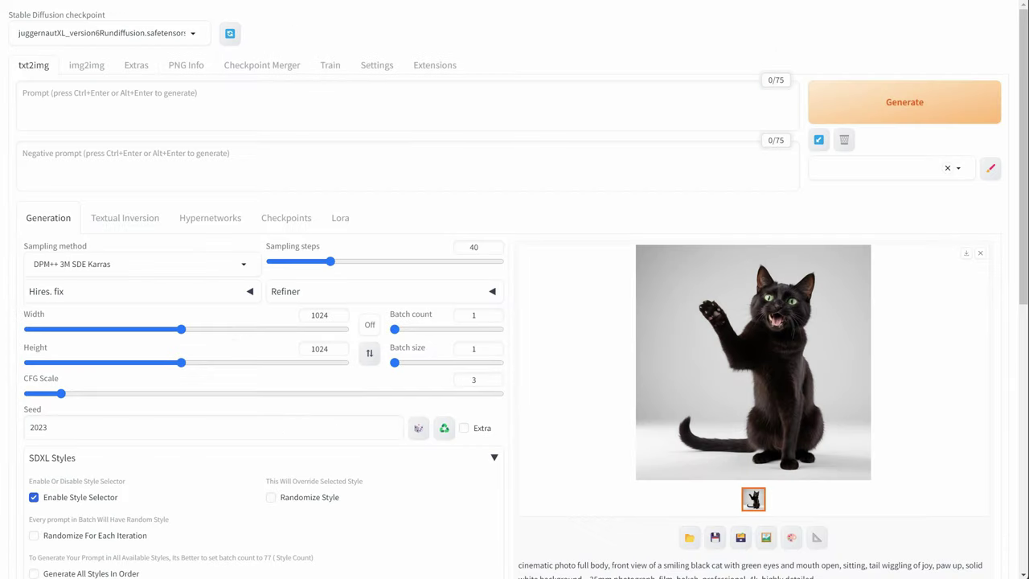
# Step: Generate an image from the prompt "a white mouse jumping in the air, symmetrical, full body, tail, solid white background" and inspect it enlarged
pyautogui.click(211, 99)
pyautogui.write('a white mouse jumping in the air, symmetrical, full body, tail, solid white background')
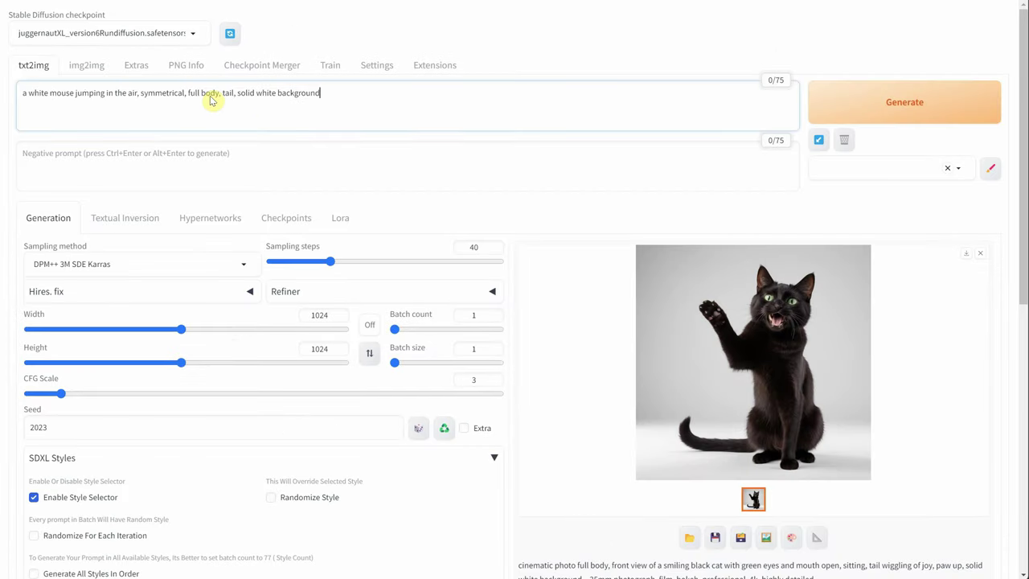
pyautogui.click(844, 102)
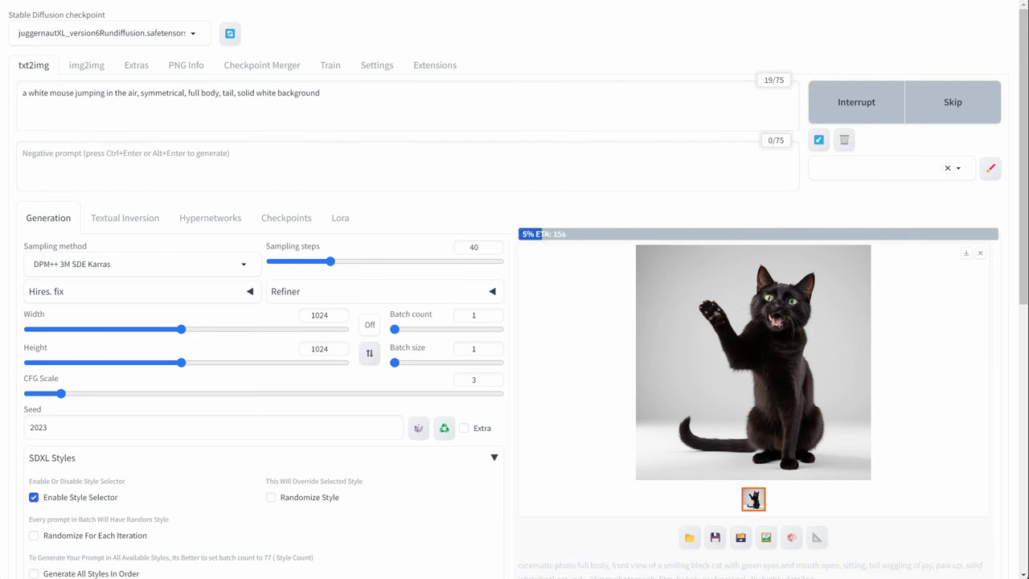
pyautogui.click(742, 325)
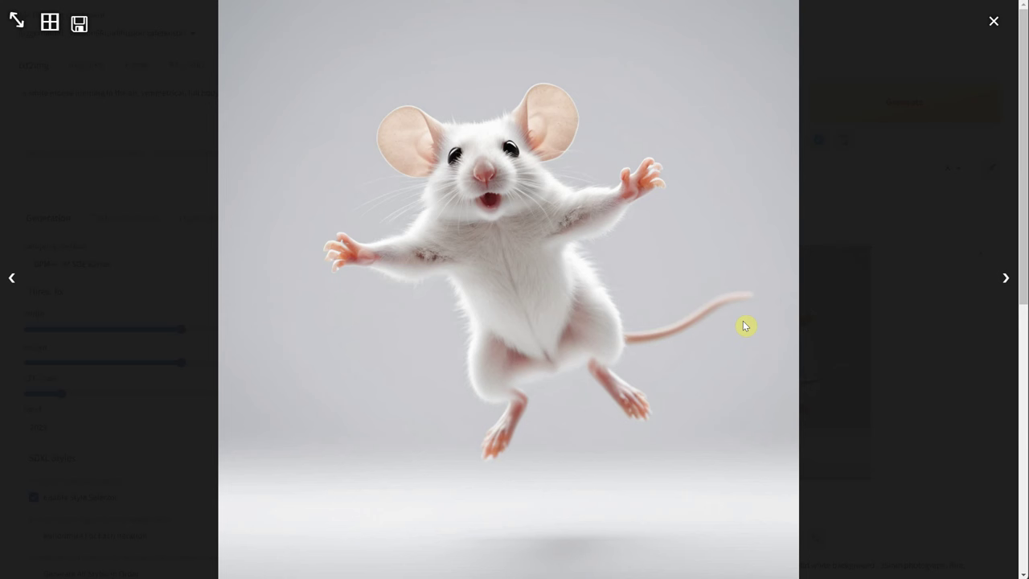
pyautogui.click(994, 24)
# Step: Enable Hires. fix with the 4x-UltraSharp upscaler, generate the upscaled white mouse image and inspect it enlarged
pyautogui.click(84, 292)
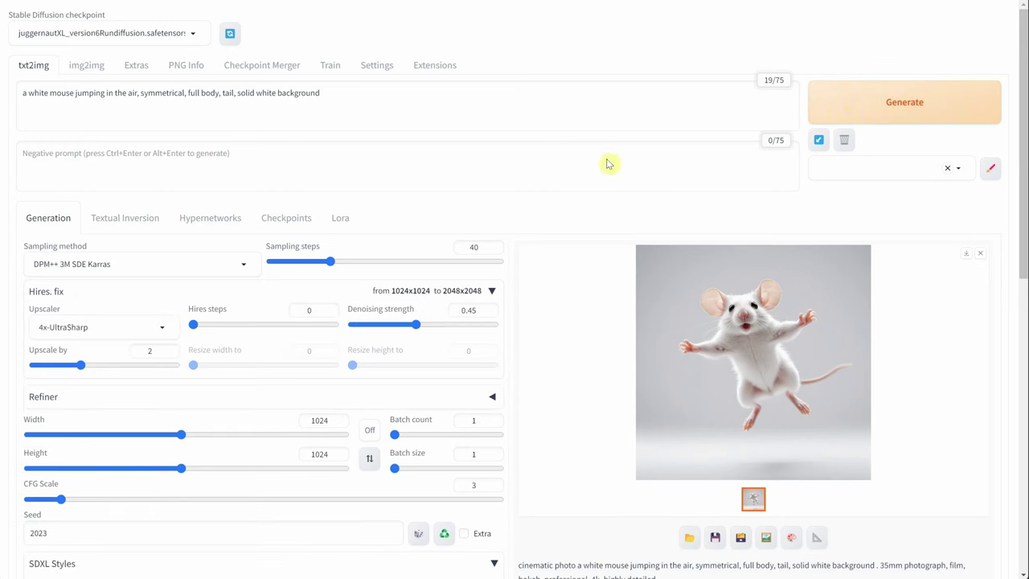
pyautogui.click(867, 109)
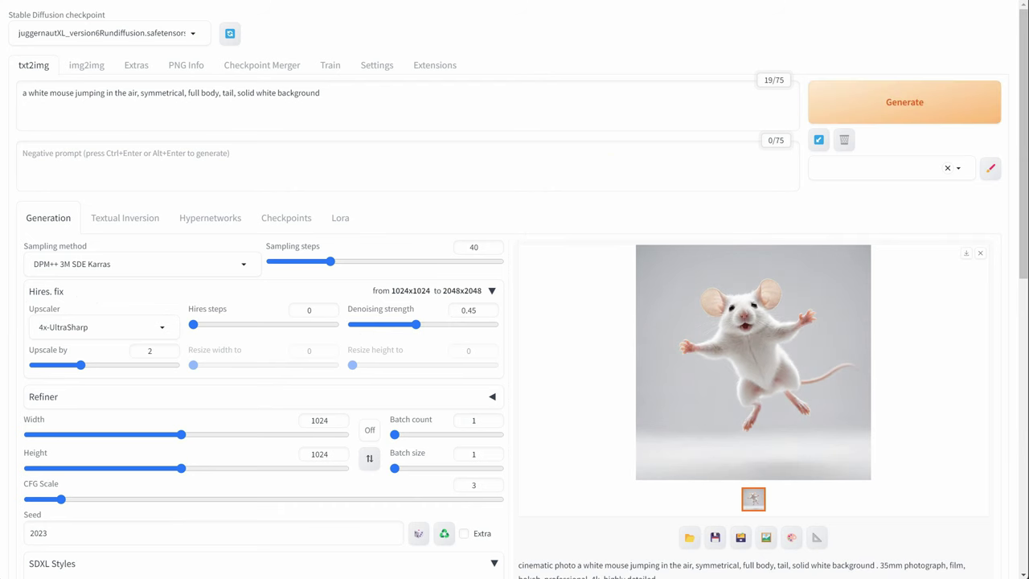
pyautogui.click(748, 346)
pyautogui.click(994, 22)
# Step: Send the upscaled mouse to Extras and remove its background with the isnet-general-use model, inspecting the cutout enlarged
pyautogui.click(816, 539)
pyautogui.scroll(-1, 389, 365)
pyautogui.click(115, 517)
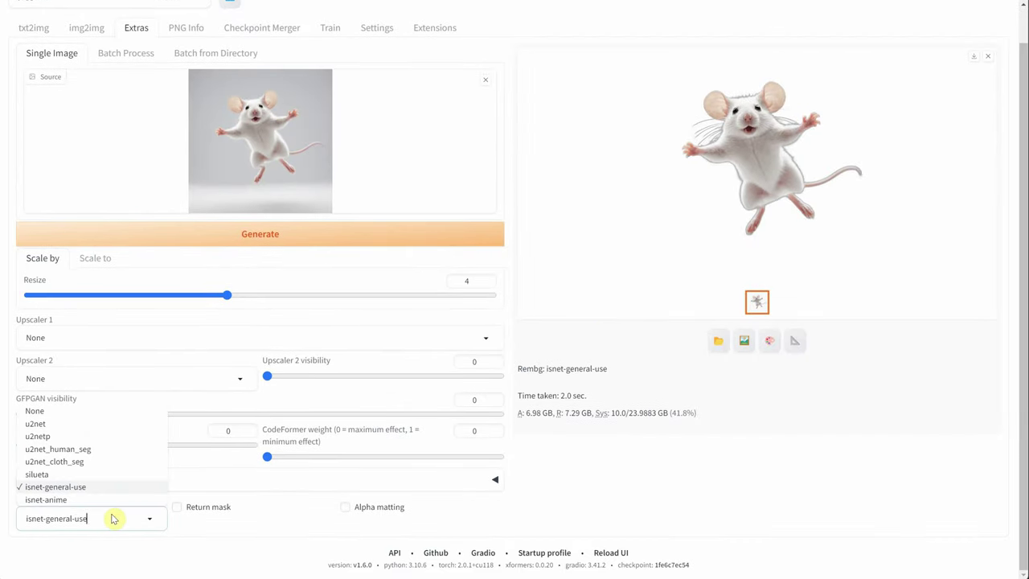
pyautogui.doubleClick(115, 517)
pyautogui.click(252, 232)
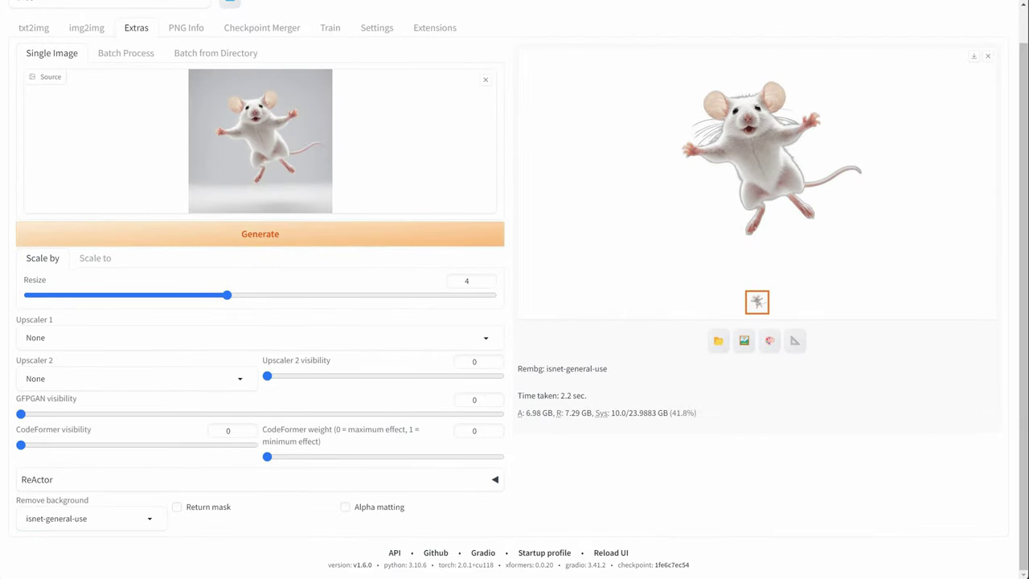
pyautogui.click(767, 190)
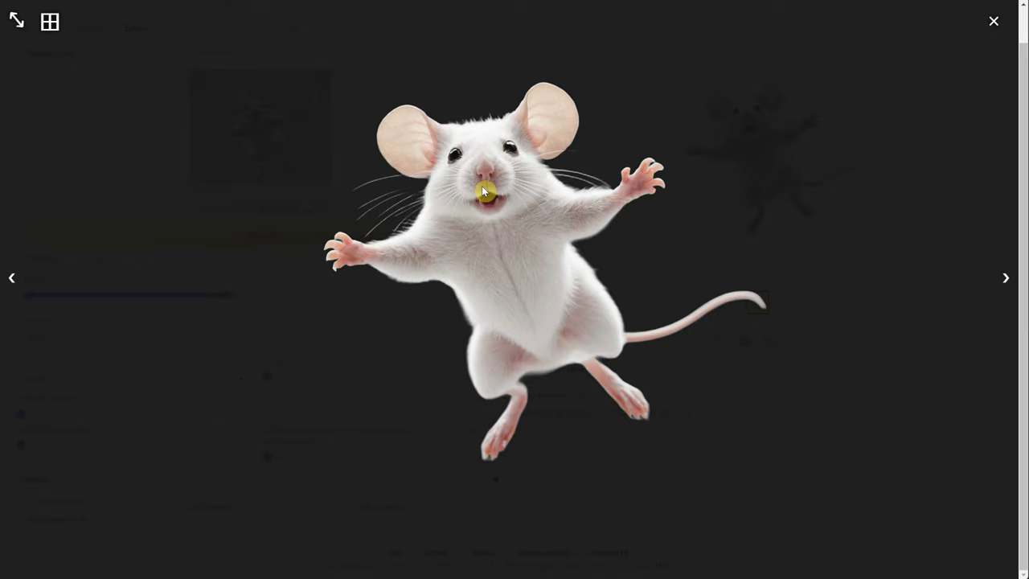
pyautogui.click(994, 22)
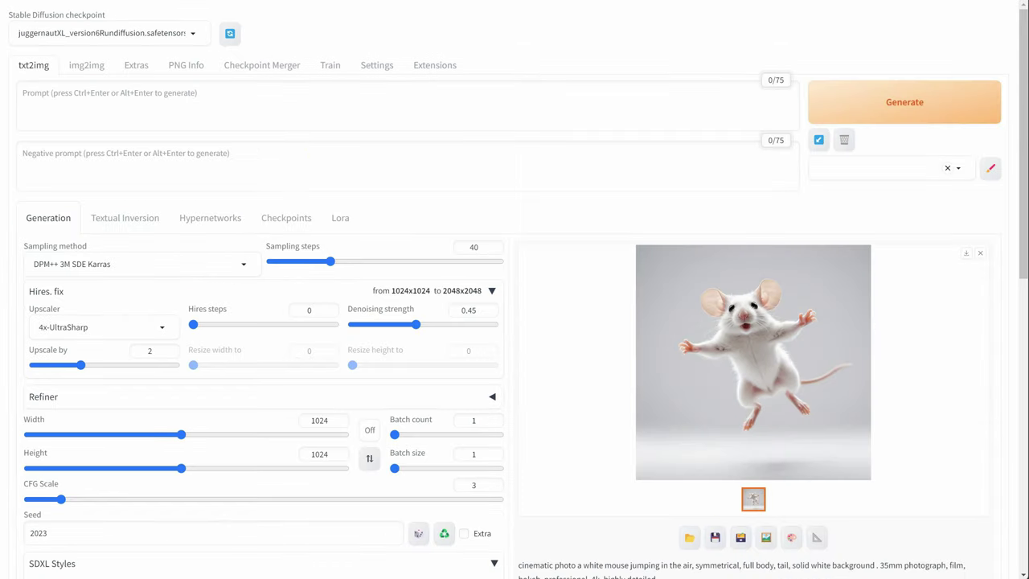
# Step: Generate an image from the prompt "a red bow on solid white background" and remove its background in Extras, inspecting the cutout enlarged
pyautogui.click(320, 114)
pyautogui.write('a red bow on solid white background')
pyautogui.click(847, 102)
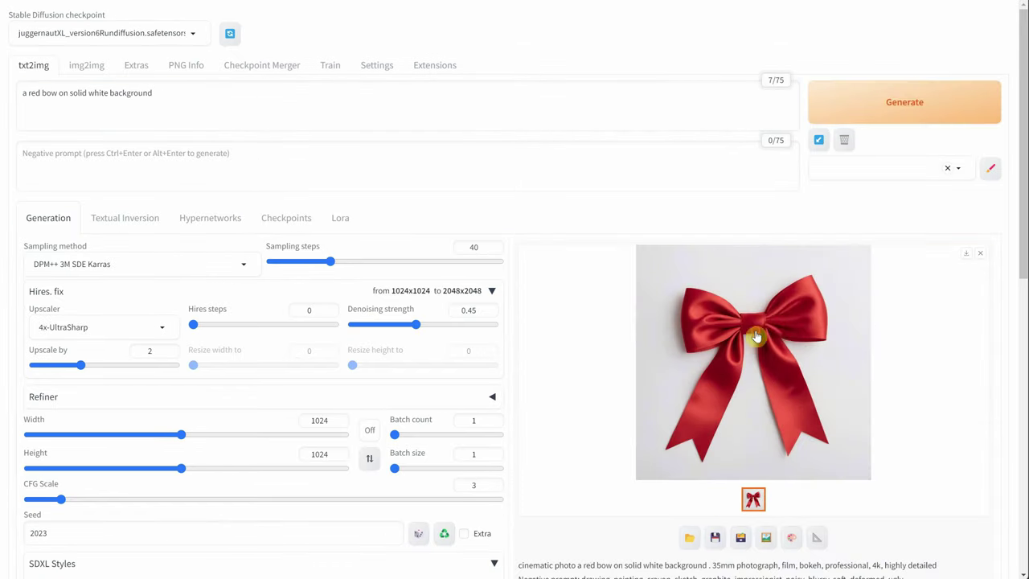
pyautogui.click(756, 336)
pyautogui.click(992, 21)
pyautogui.click(817, 537)
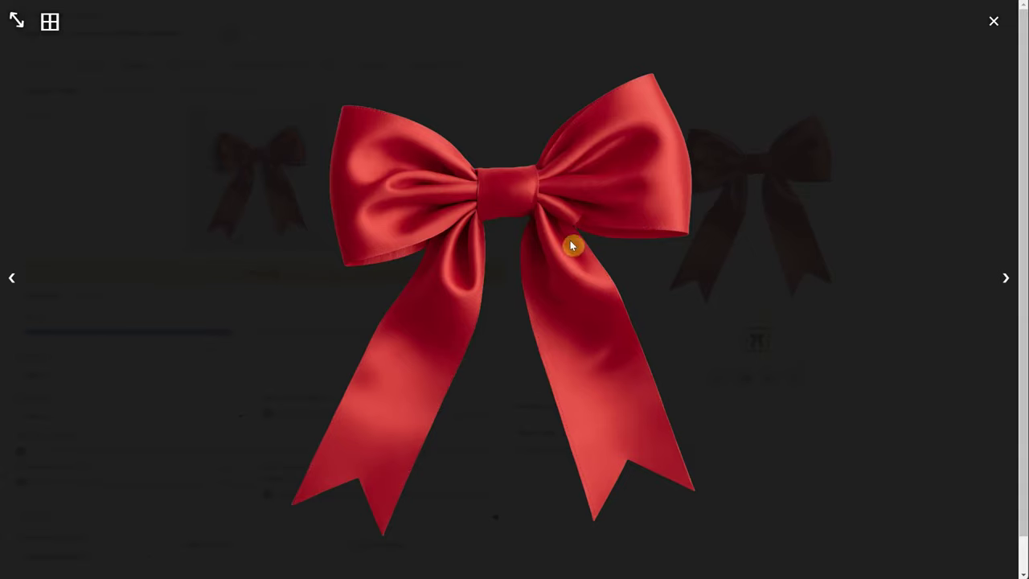
pyautogui.click(574, 243)
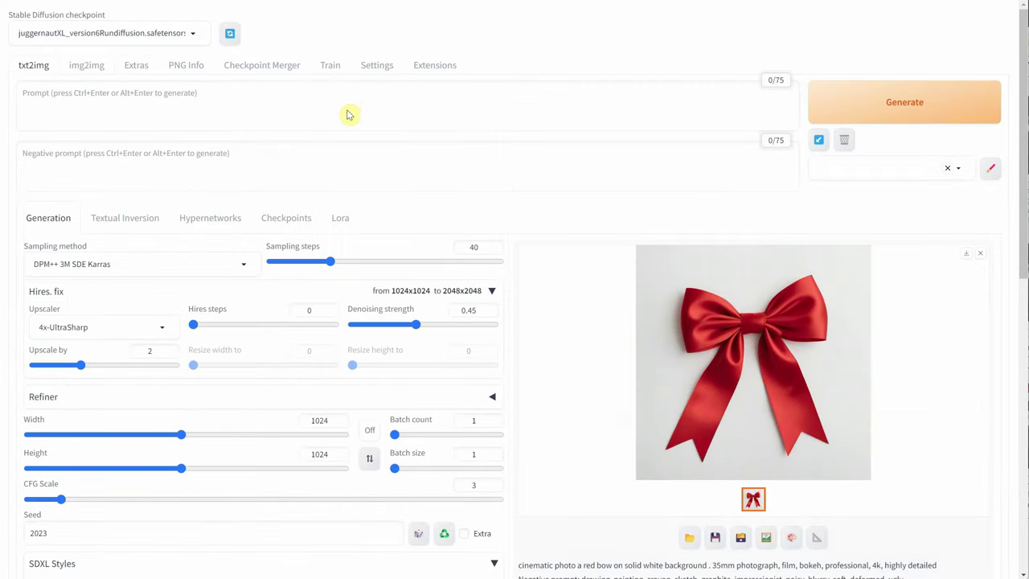
# Step: Generate an image from the prompt "santa hat on isolated on solid white background" and inspect it enlarged
pyautogui.click(349, 109)
pyautogui.write('santa hat on isolated on solid white background')
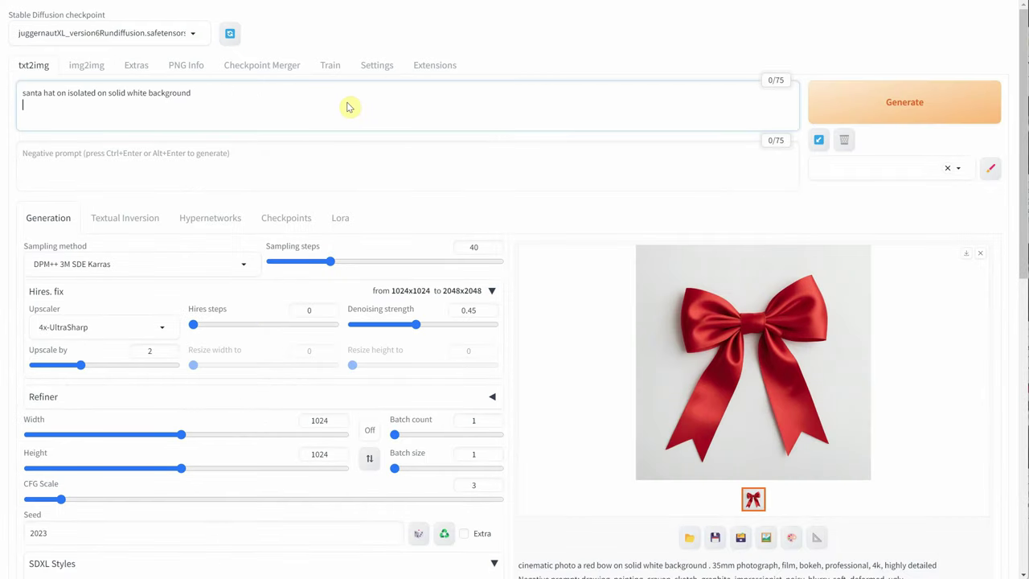
pyautogui.click(839, 108)
pyautogui.click(744, 352)
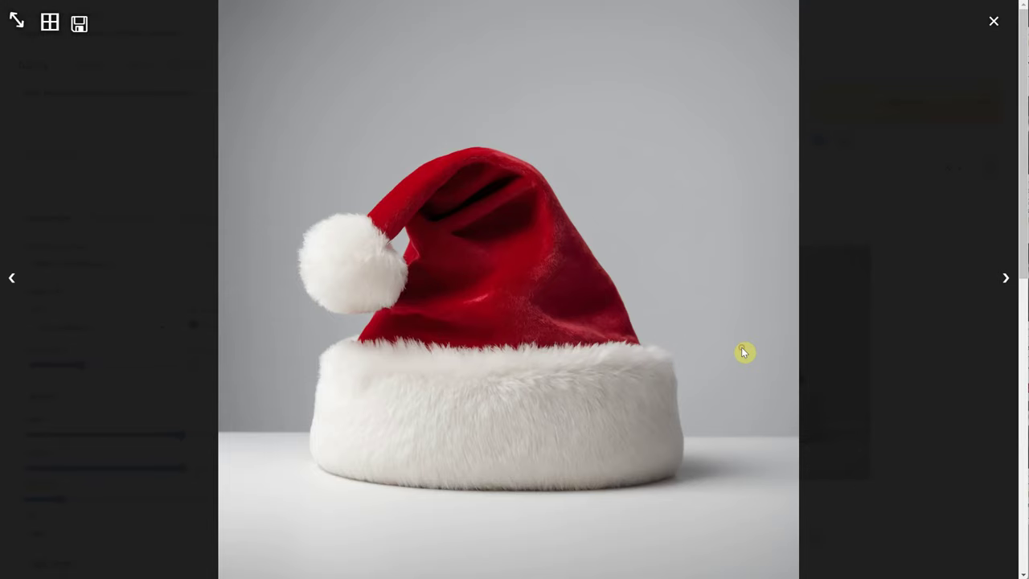
pyautogui.click(905, 126)
# Step: Send the Santa hat to Extras and remove its background with isnet-general-use, inspecting the cutout enlarged
pyautogui.click(815, 536)
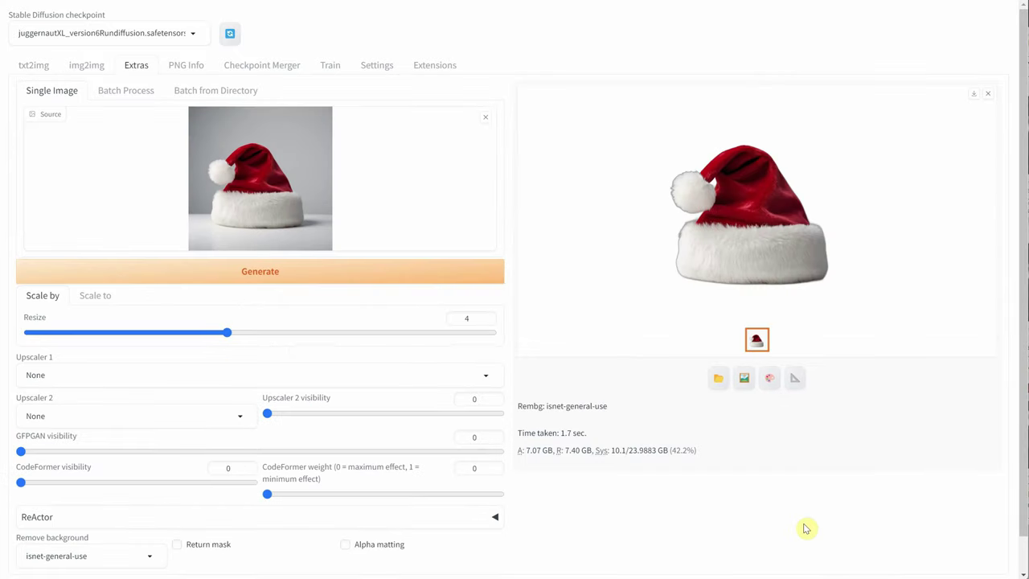
pyautogui.click(245, 269)
pyautogui.click(831, 196)
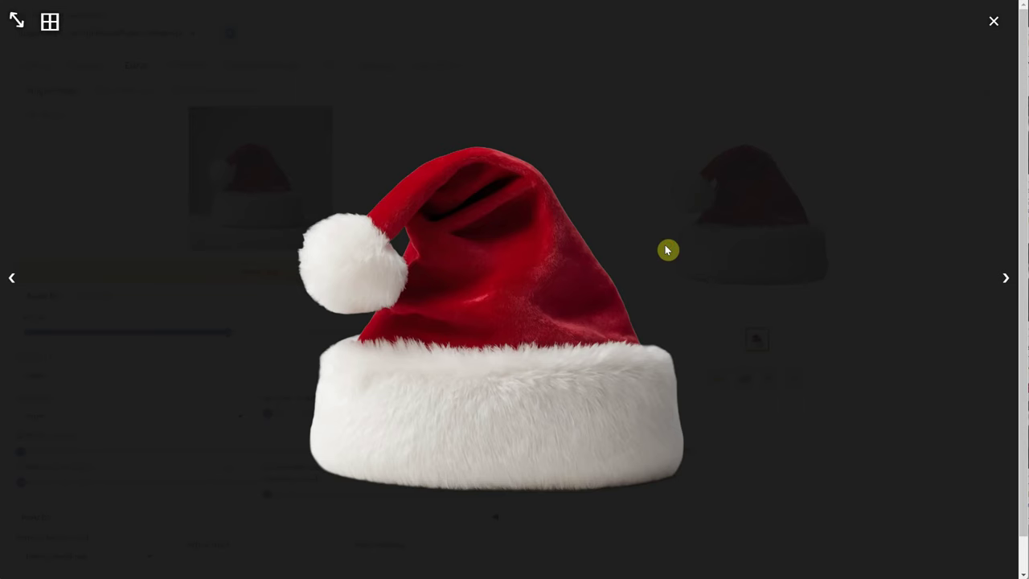
pyautogui.click(994, 21)
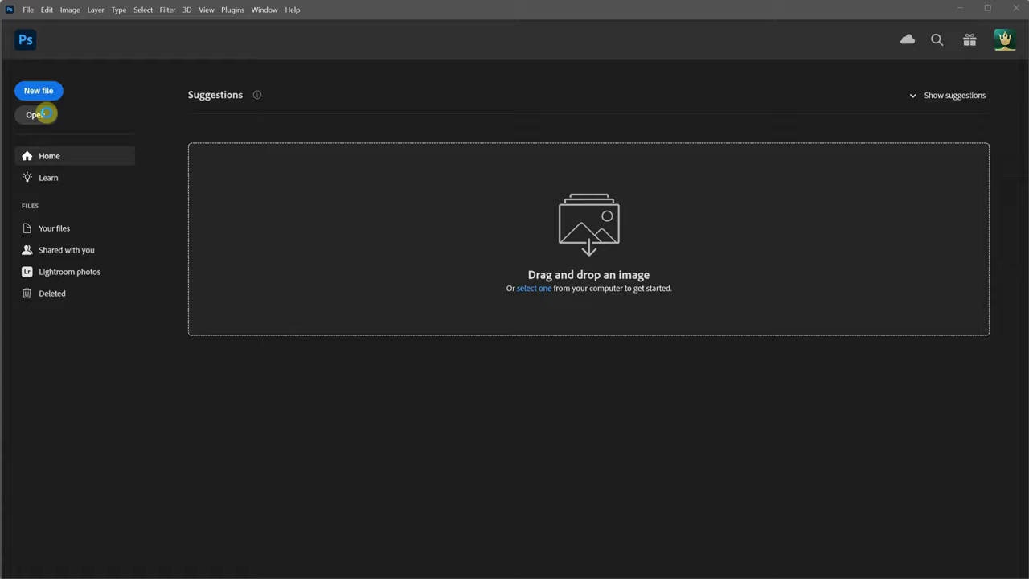
# Step: Switch to Photoshop, open cat.png and place Mouse Transp.png in it as an embedded image
pyautogui.click(46, 114)
pyautogui.doubleClick(475, 147)
pyautogui.click(28, 9)
pyautogui.click(79, 261)
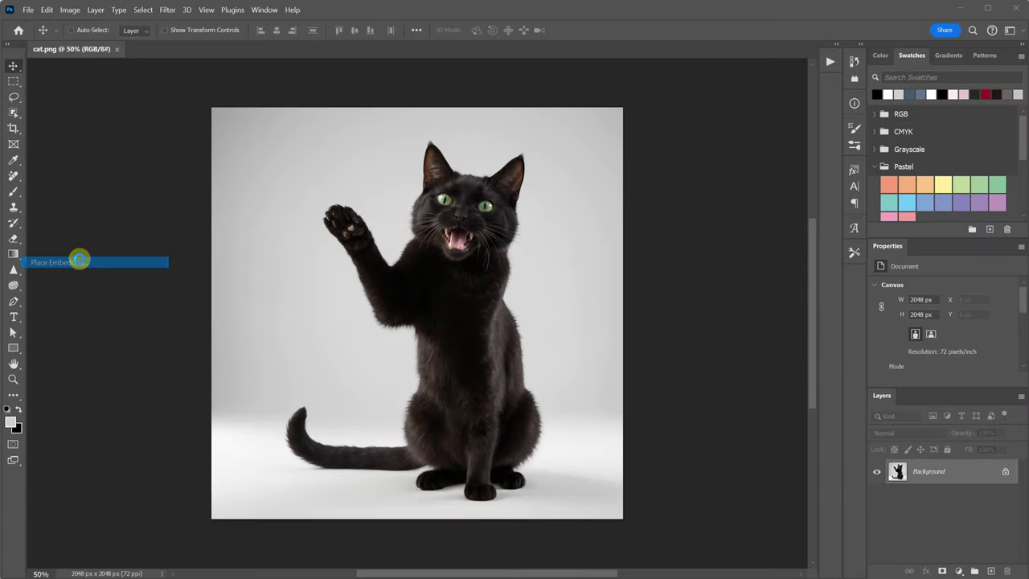
pyautogui.doubleClick(956, 126)
pyautogui.press('Return')
# Step: Rasterize the placed mouse layer and move the mouse beside the cat so its outline shows against the gray background
pyautogui.rightClick(926, 474)
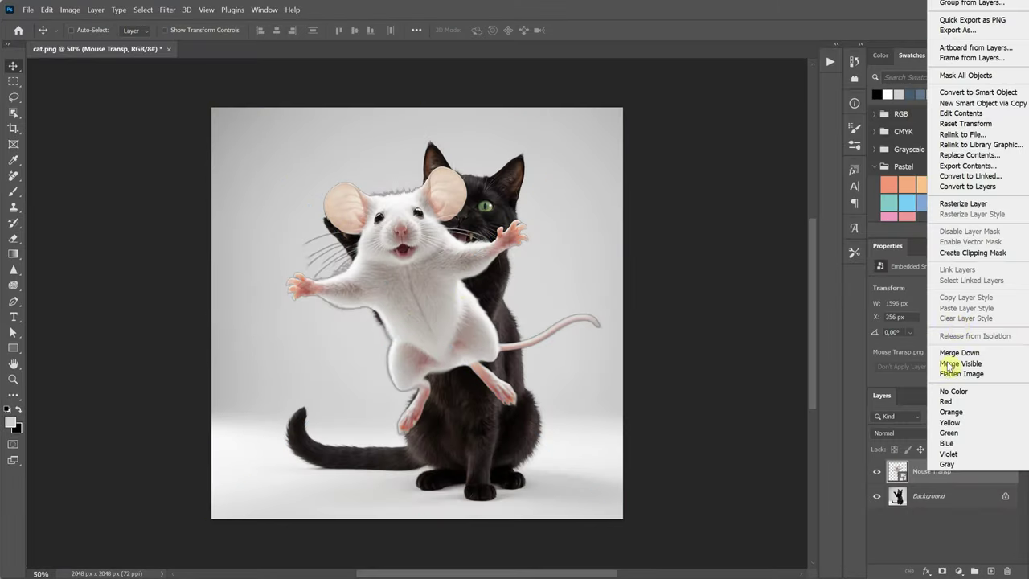
pyautogui.click(964, 203)
pyautogui.hotkey('ctrl', '1')
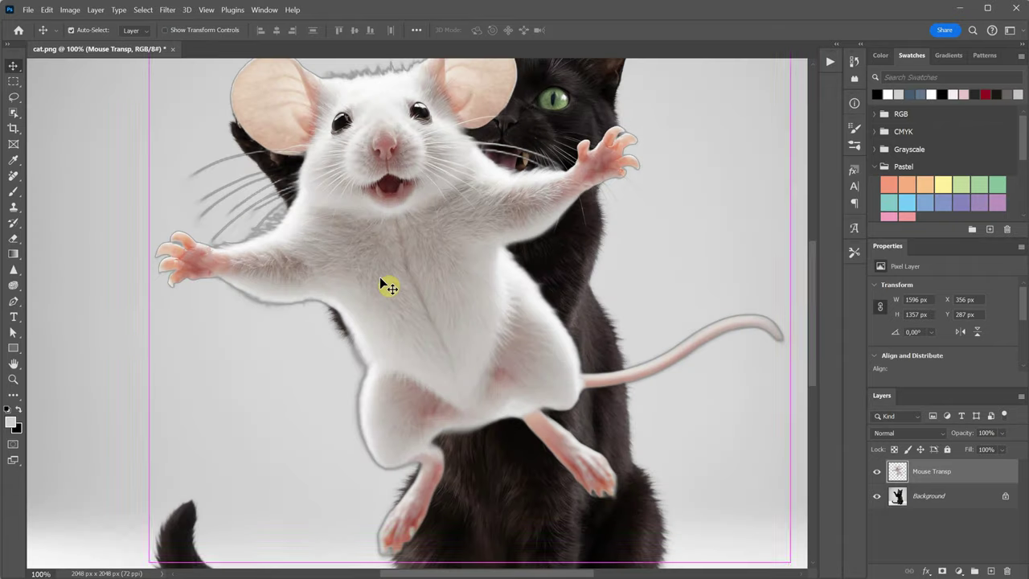
pyautogui.moveTo(381, 278); pyautogui.dragTo(489, 367)
pyautogui.moveTo(533, 334)
pyautogui.mouseDown()
pyautogui.moveTo(341, 301)
pyautogui.moveTo(396, 330)
pyautogui.mouseUp()
# Step: Mask out the mouse's stray whiskers on both sides of its head with a black brush and apply the layer mask
pyautogui.click(942, 571)
pyautogui.press('b')
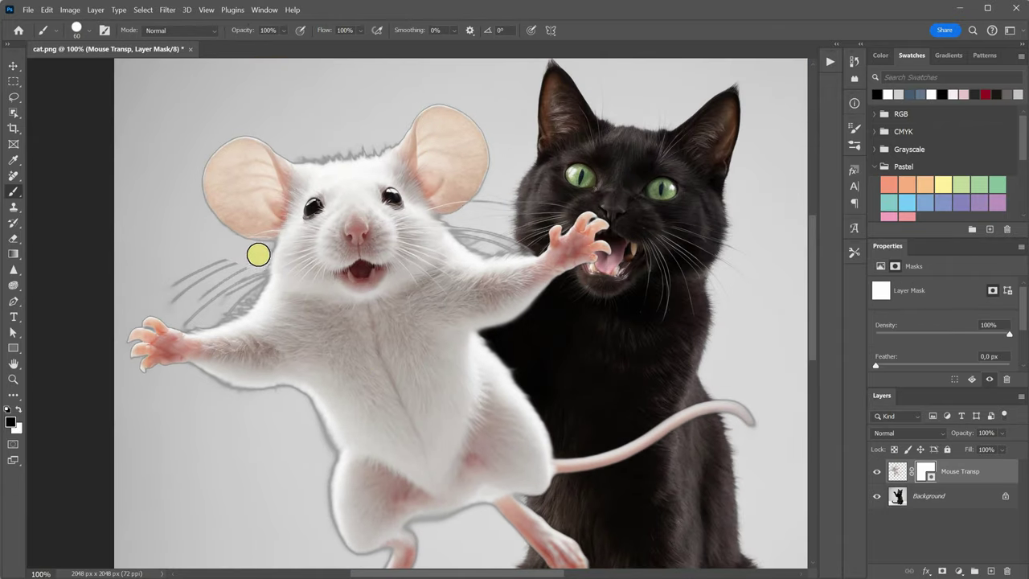
pyautogui.moveTo(259, 254)
pyautogui.mouseDown()
pyautogui.moveTo(245, 300)
pyautogui.moveTo(188, 319)
pyautogui.moveTo(237, 271)
pyautogui.mouseUp()
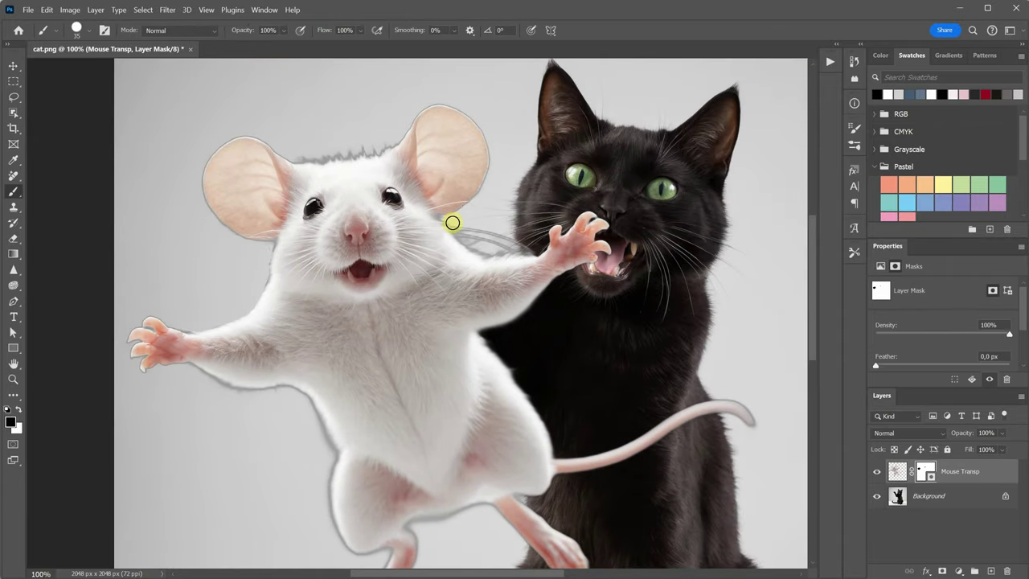
pyautogui.rightClick(924, 478)
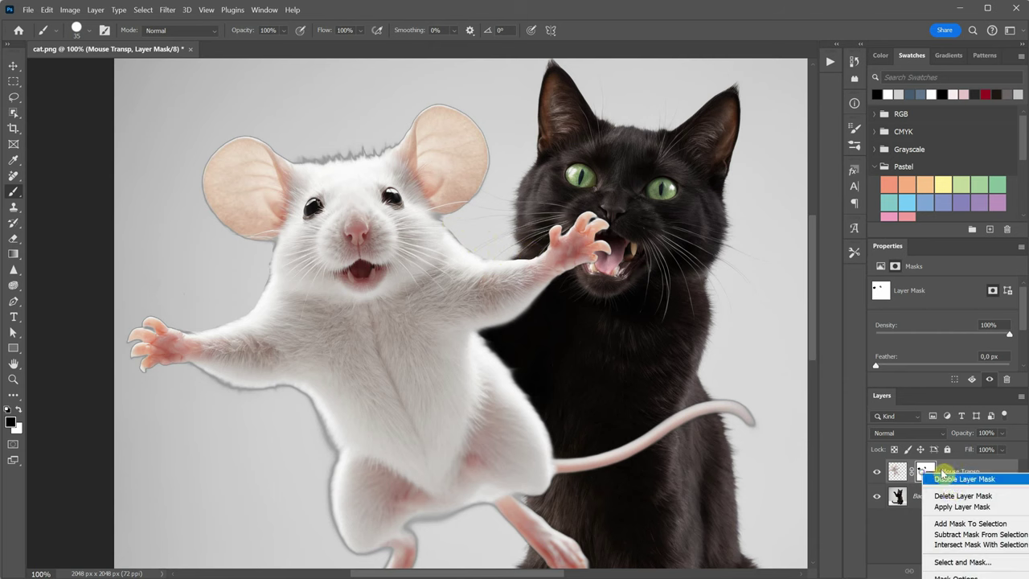
pyautogui.click(962, 508)
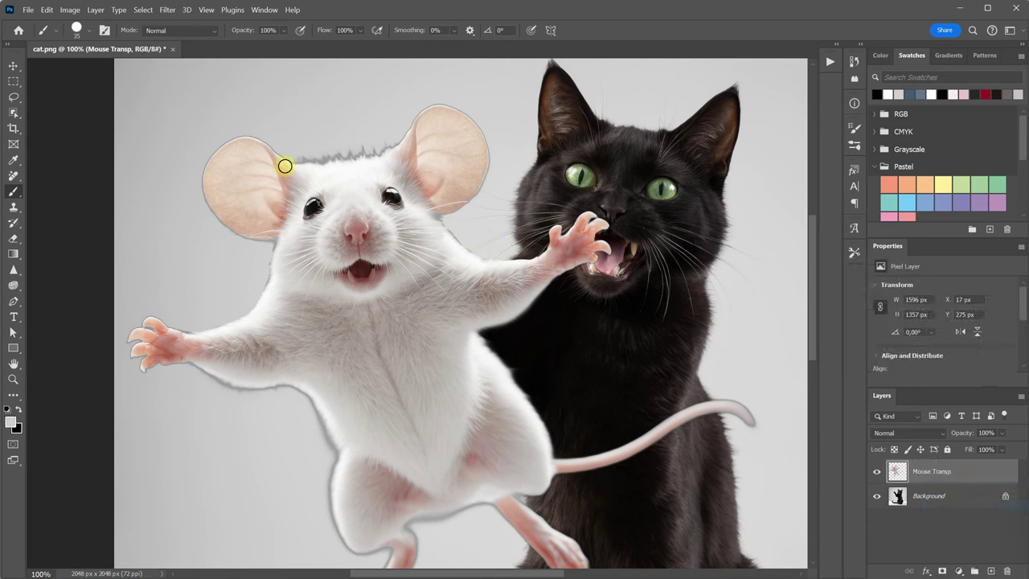
# Step: Clean the dark fringe around the mouse with Remove Black Matte
pyautogui.click(15, 66)
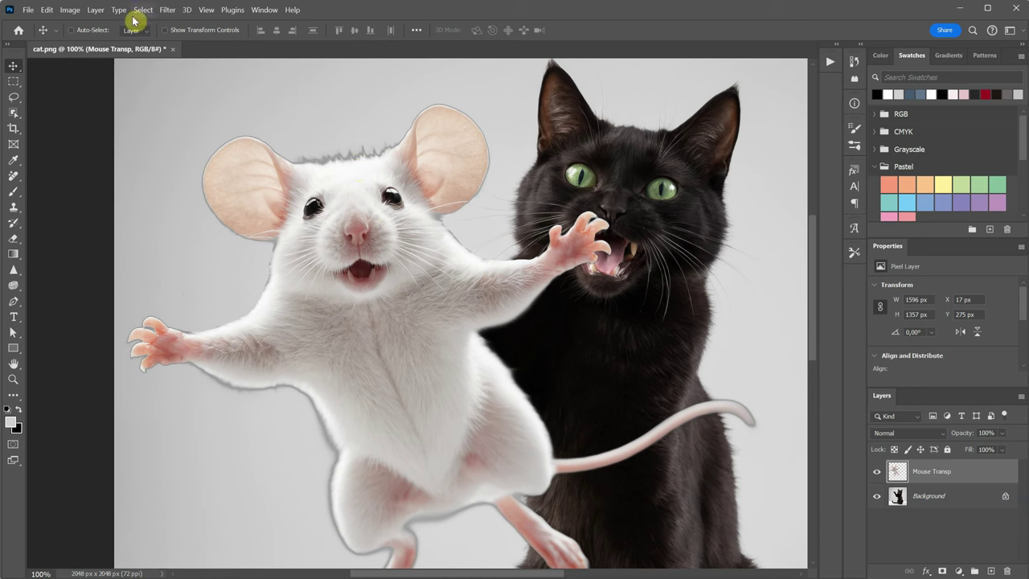
pyautogui.click(96, 10)
pyautogui.moveTo(209, 468)
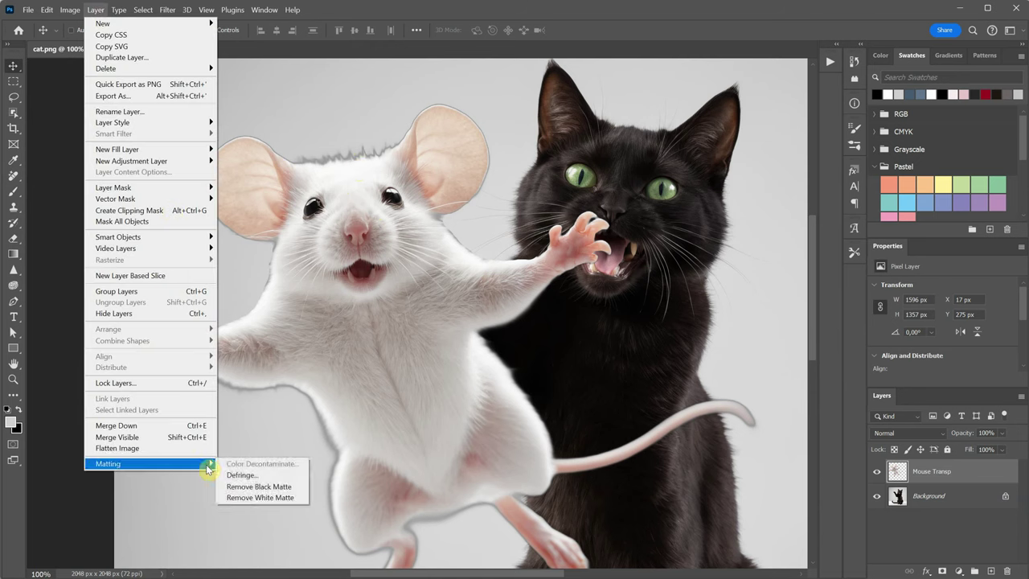
pyautogui.click(262, 489)
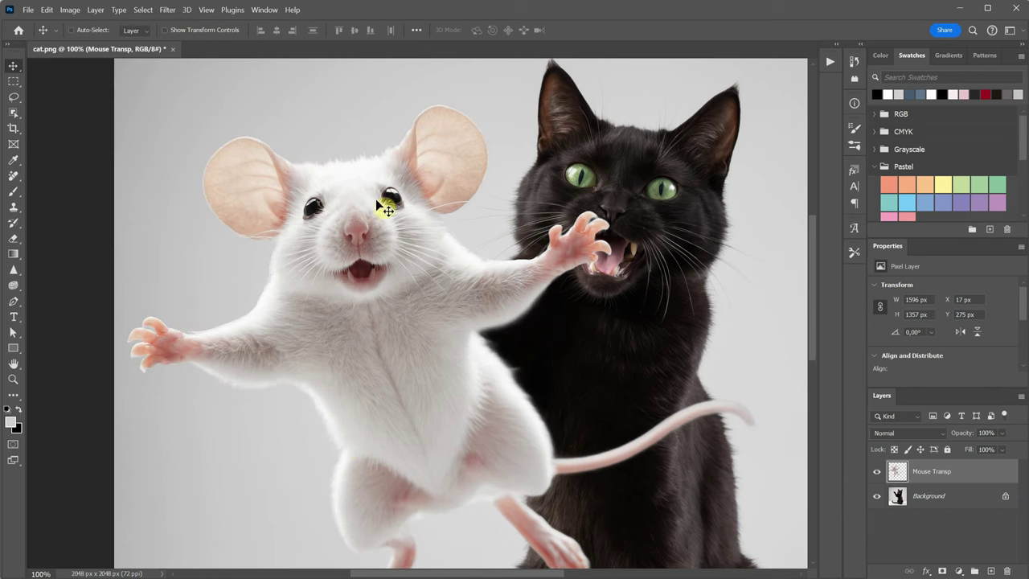
# Step: Convert the mouse layer to a smart object and scale it to about 771 × 656 px beneath the cat's raised paw
pyautogui.rightClick(923, 474)
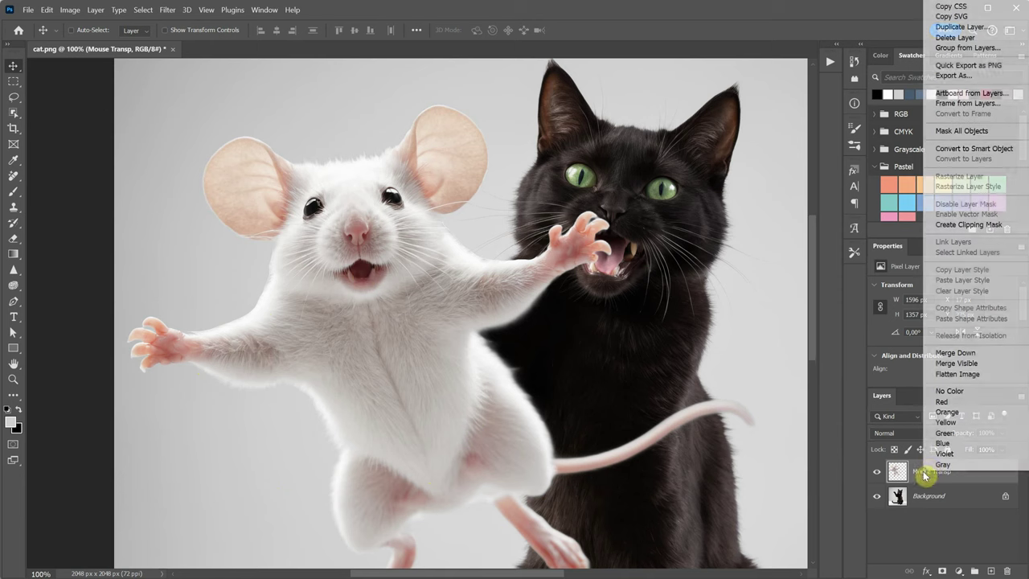
pyautogui.click(969, 149)
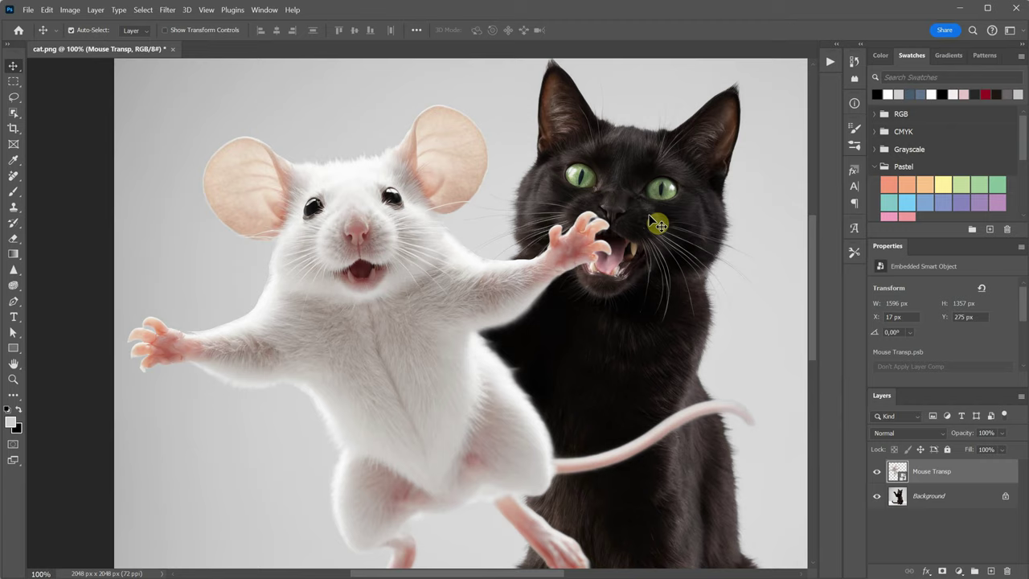
pyautogui.hotkey('ctrl', 't')
pyautogui.moveTo(754, 105); pyautogui.dragTo(528, 273)
pyautogui.hotkey('ctrl', '-')
pyautogui.press('Return')
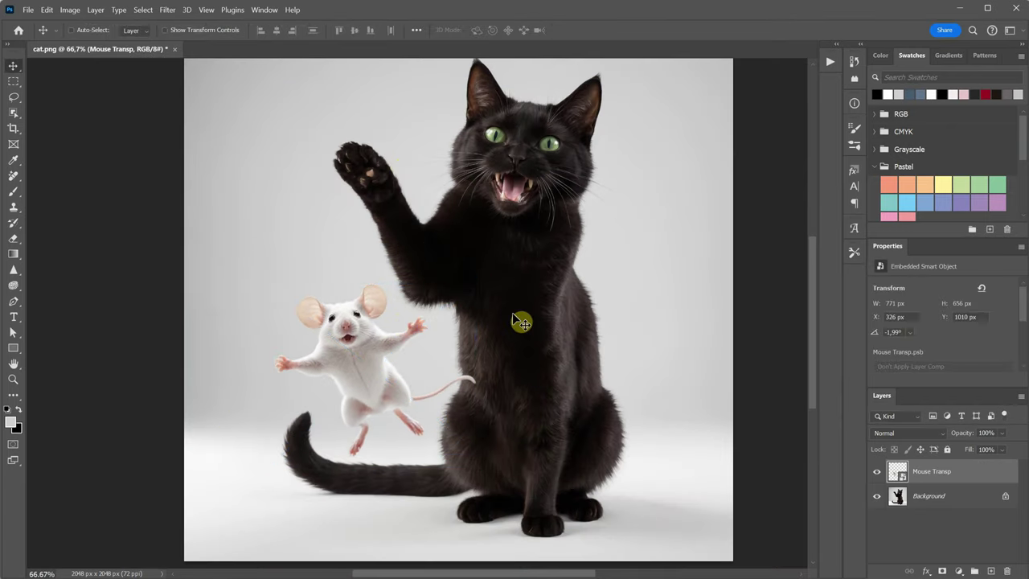
# Step: Place Bow Transp.png as an embedded image above the mouse layer
pyautogui.click(28, 11)
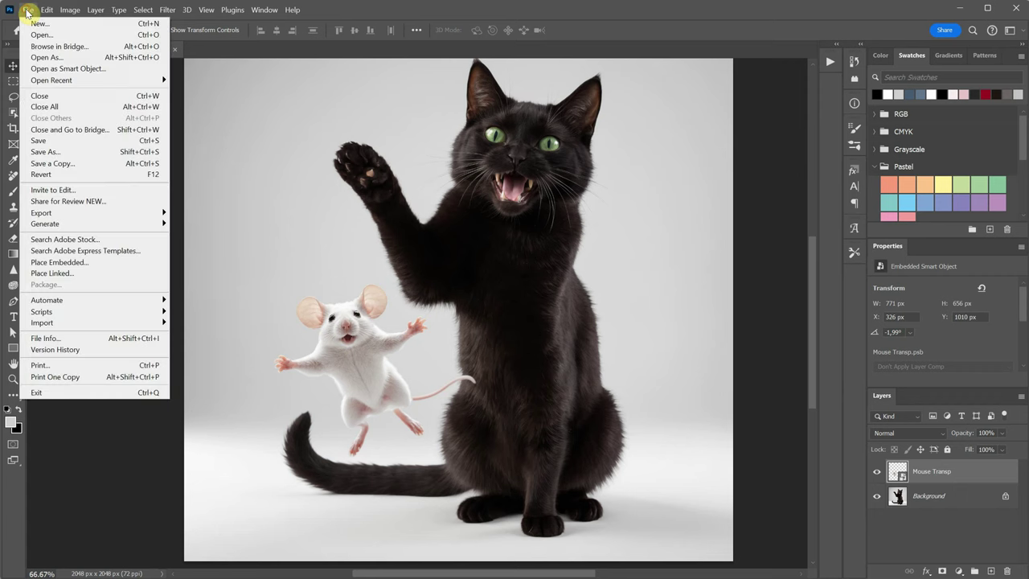
pyautogui.click(84, 263)
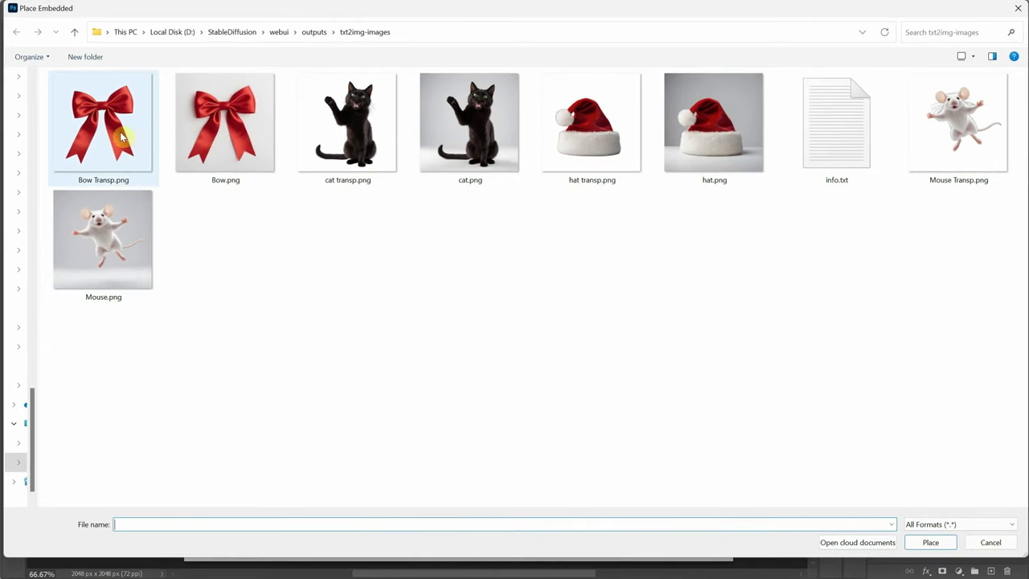
pyautogui.doubleClick(121, 137)
pyautogui.press('Return')
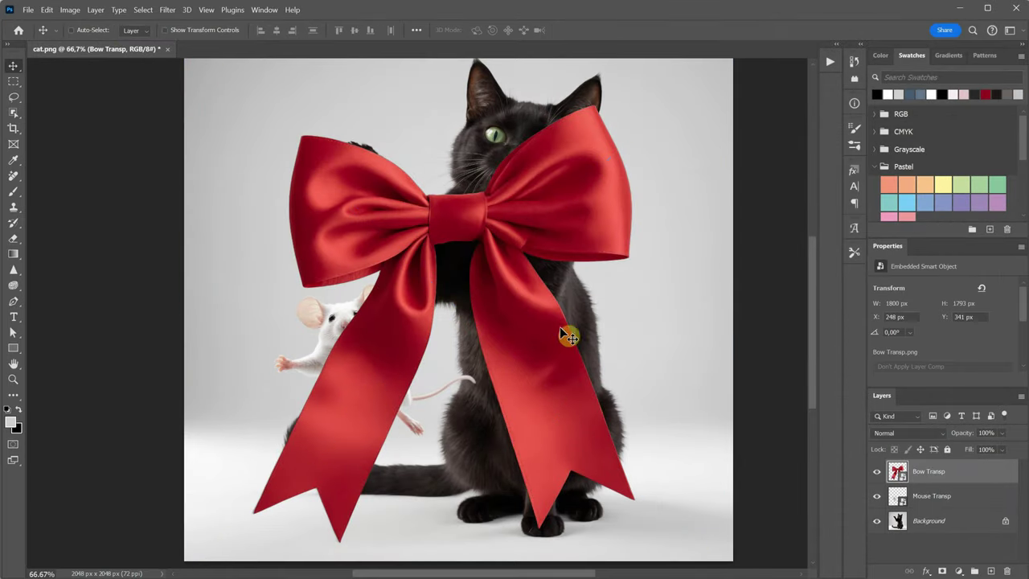
# Step: Rasterize the bow layer and clean its edges with Defringe
pyautogui.rightClick(947, 472)
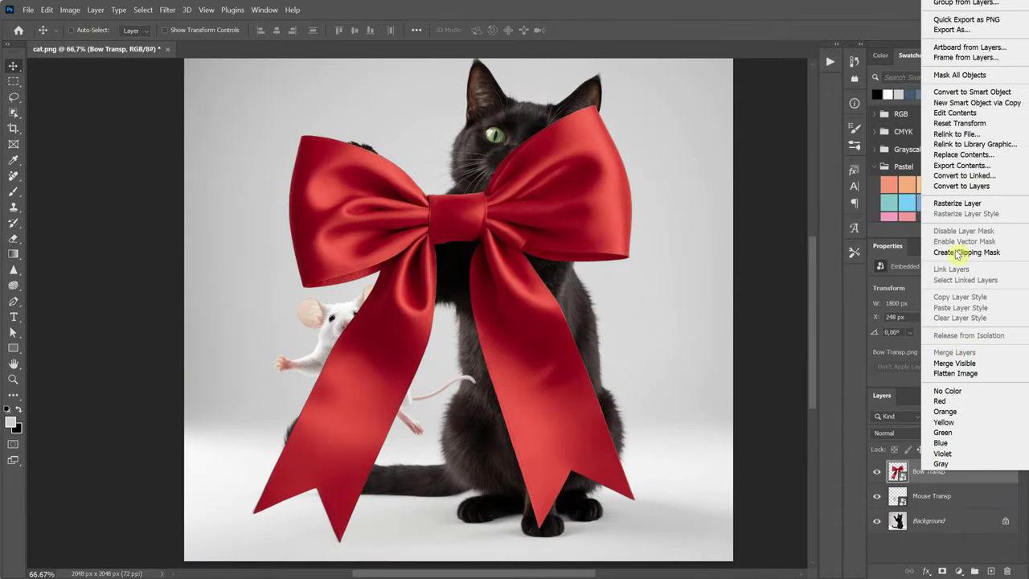
pyautogui.click(963, 202)
pyautogui.click(94, 10)
pyautogui.moveTo(128, 462)
pyautogui.click(241, 475)
pyautogui.click(447, 321)
# Step: Add a layer mask to the bow and paint out its hanging ribbon tails in black, reducing the brush to 35 for details
pyautogui.click(942, 570)
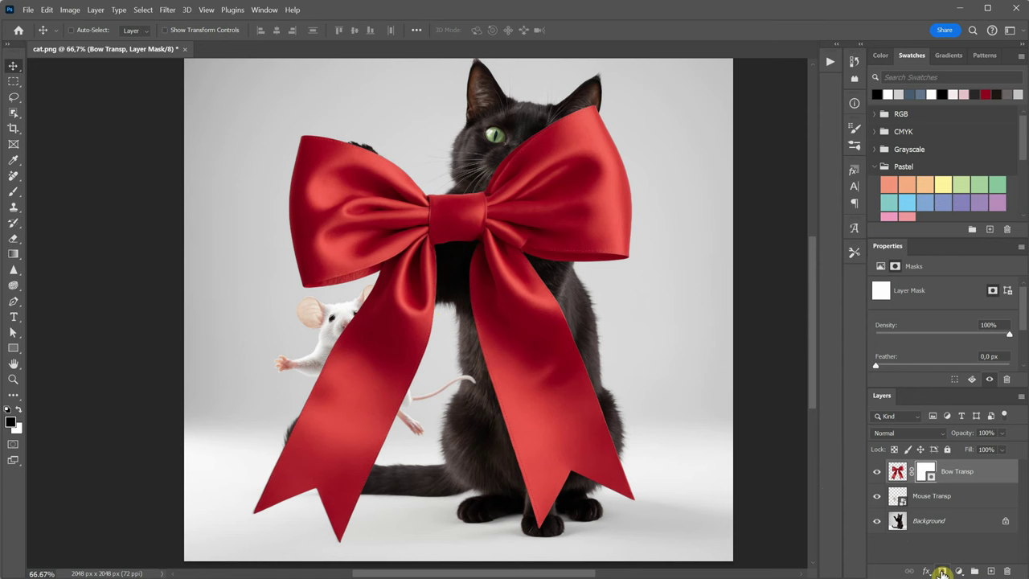
pyautogui.press('b')
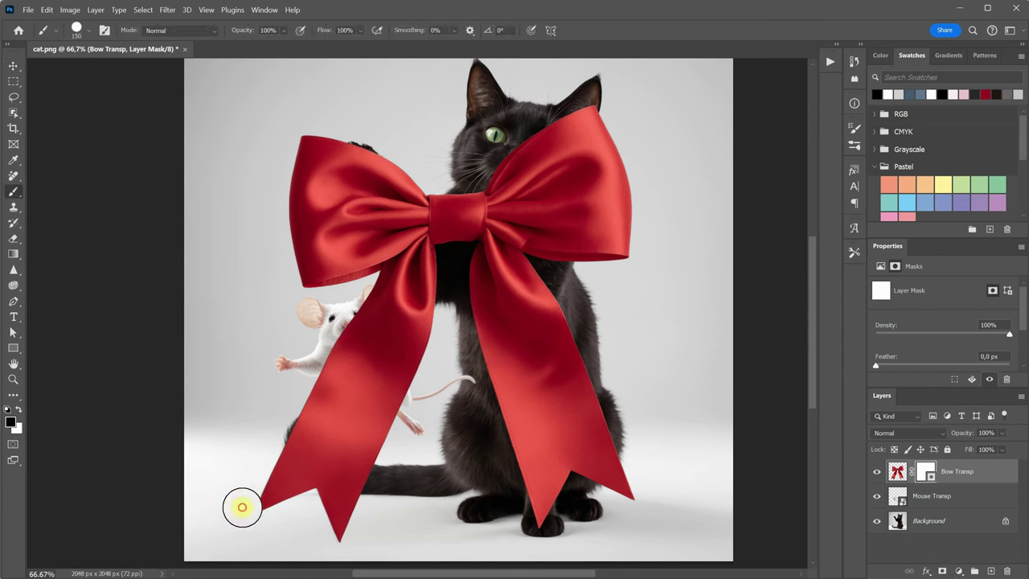
pyautogui.moveTo(242, 506)
pyautogui.mouseDown()
pyautogui.moveTo(320, 526)
pyautogui.moveTo(547, 516)
pyautogui.moveTo(454, 460)
pyautogui.moveTo(482, 372)
pyautogui.moveTo(375, 308)
pyautogui.moveTo(420, 310)
pyautogui.moveTo(394, 285)
pyautogui.moveTo(425, 265)
pyautogui.moveTo(582, 345)
pyautogui.moveTo(464, 265)
pyautogui.moveTo(512, 255)
pyautogui.mouseUp()
pyautogui.press('[')
pyautogui.press('[')
pyautogui.press('[')
pyautogui.press('[')
pyautogui.press('[')
pyautogui.press('[')
pyautogui.press('[')
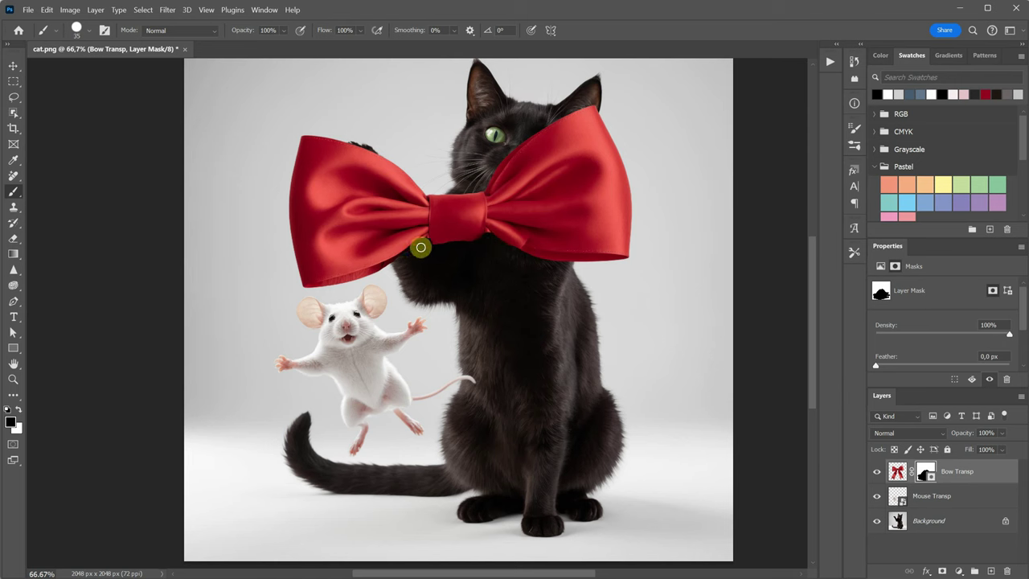
# Step: Convert the bow layer to a smart object and scale it down to about 249 × 134 px beside the mouse's head
pyautogui.rightClick(955, 472)
pyautogui.click(985, 145)
pyautogui.press('v')
pyautogui.moveTo(555, 196); pyautogui.dragTo(470, 475)
pyautogui.hotkey('ctrl', 't')
pyautogui.moveTo(550, 387); pyautogui.dragTo(328, 320)
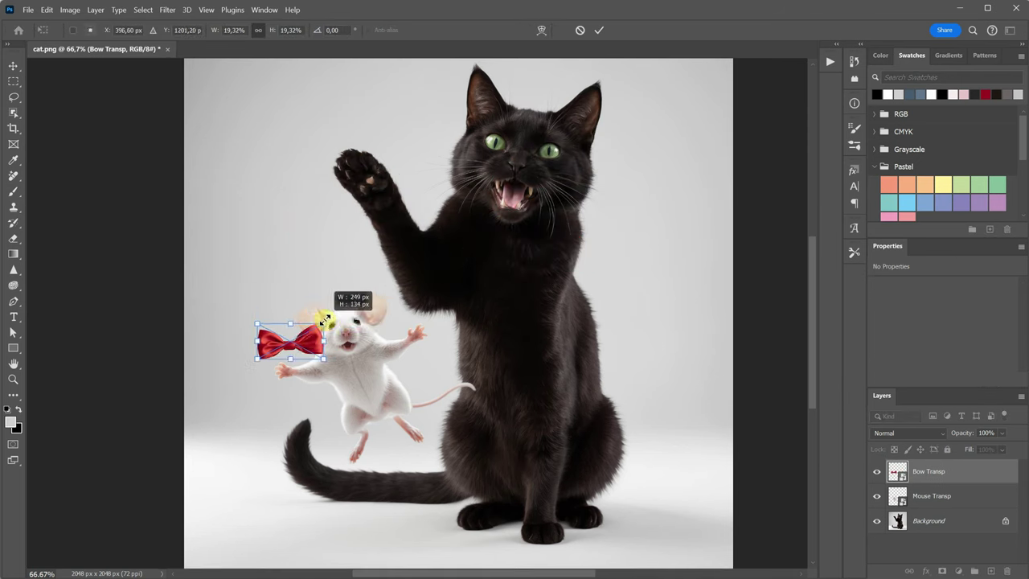
# Step: Fit the bow onto the mouse's head between the ears, tilting it to match the head's angle
pyautogui.scroll(2, 330, 324)
pyautogui.moveTo(400, 289); pyautogui.dragTo(397, 275)
pyautogui.moveTo(505, 195); pyautogui.dragTo(507, 167)
pyautogui.moveTo(411, 241); pyautogui.dragTo(409, 236)
pyautogui.moveTo(464, 184); pyautogui.dragTo(443, 206)
pyautogui.press('Return')
# Step: Add a new layer above the bow and set up a size 15 brush in dark red sampled from the bow
pyautogui.moveTo(382, 254); pyautogui.dragTo(380, 254)
pyautogui.hotkey('ctrl', '-')
pyautogui.hotkey('ctrl', '-')
pyautogui.hotkey('ctrl', '-')
pyautogui.hotkey('ctrl', '+')
pyautogui.hotkey('ctrl', '+')
pyautogui.hotkey('ctrl', 'shift', 'alt', 'n')
pyautogui.press('b')
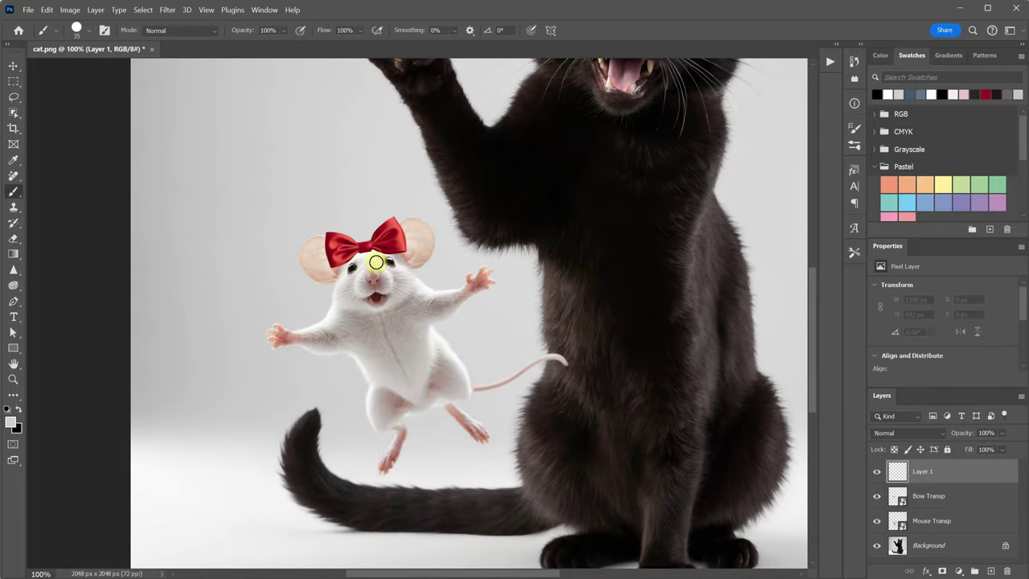
pyautogui.keyDown('alt'); pyautogui.click(378, 262); pyautogui.keyUp('alt')
pyautogui.keyDown('alt'); pyautogui.click(385, 256); pyautogui.keyUp('alt')
pyautogui.scroll(2, 390, 281)
pyautogui.scroll(2, 389, 280)
pyautogui.press('[')
pyautogui.press('[')
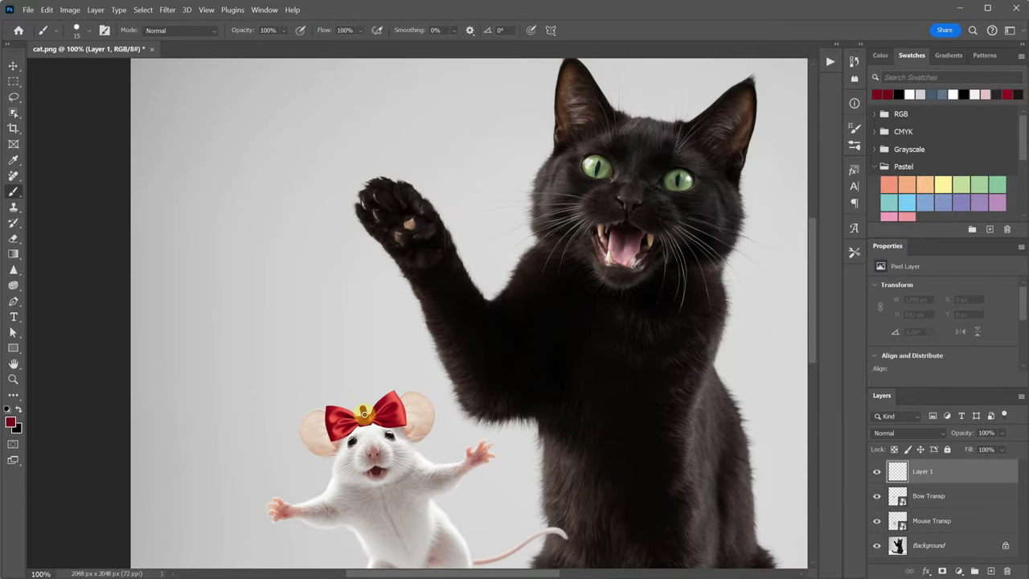
# Step: Paint a dark red string from the bow up across the cat's raised paw and a loop around the mouse's body
pyautogui.moveTo(364, 413)
pyautogui.mouseDown()
pyautogui.moveTo(358, 324)
pyautogui.moveTo(435, 138)
pyautogui.mouseUp()
pyautogui.scroll(-6, 434, 138)
pyautogui.hscroll(-1, 386, 322)
pyautogui.moveTo(374, 340); pyautogui.dragTo(397, 361)
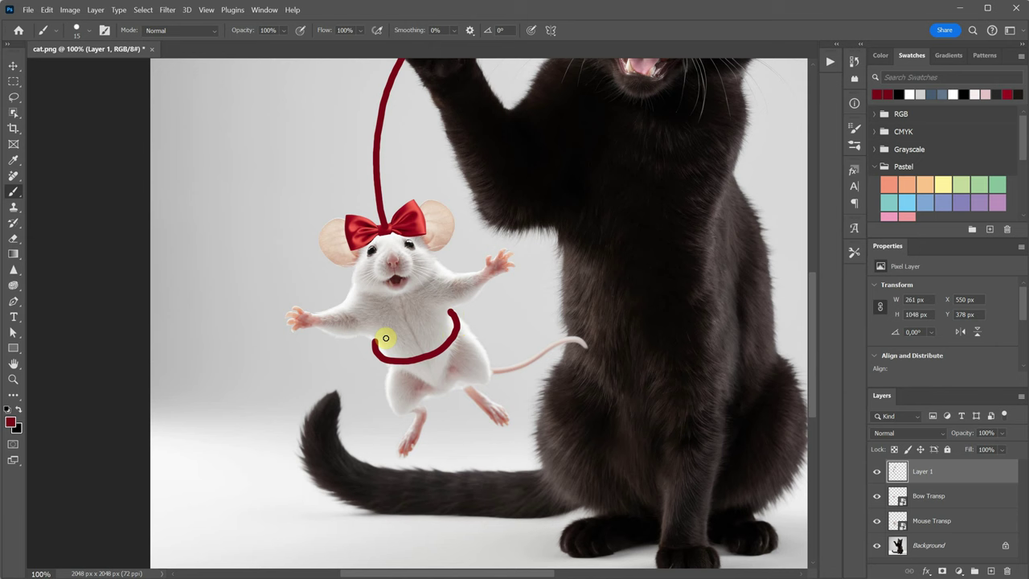
pyautogui.scroll(5, 443, 369)
pyautogui.hscroll(-1, 443, 370)
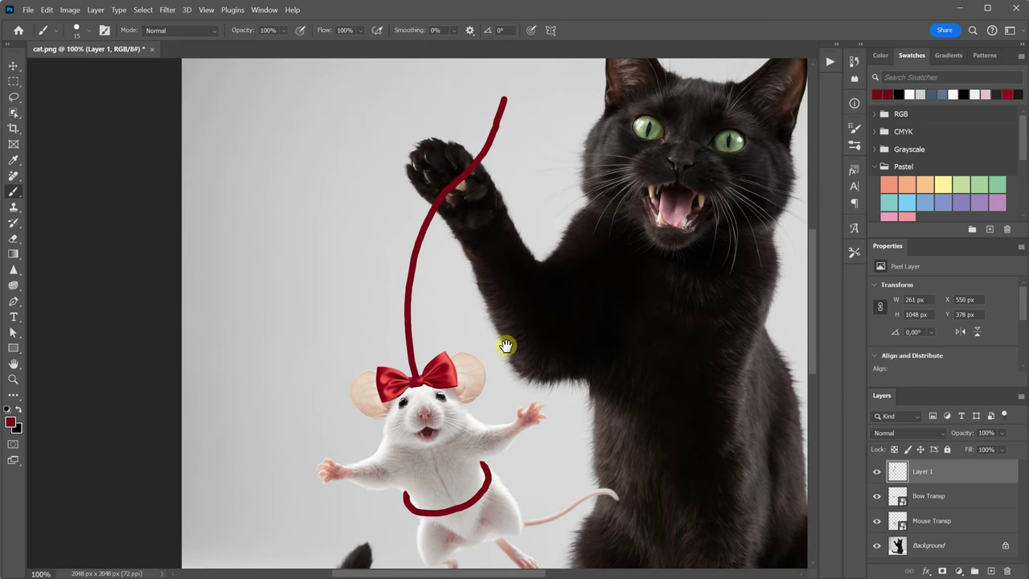
# Step: Place hat transp.png as an embedded image above the string layer
pyautogui.moveTo(506, 345); pyautogui.dragTo(462, 300)
pyautogui.hotkey('ctrl', '-')
pyautogui.moveTo(519, 376); pyautogui.dragTo(505, 350)
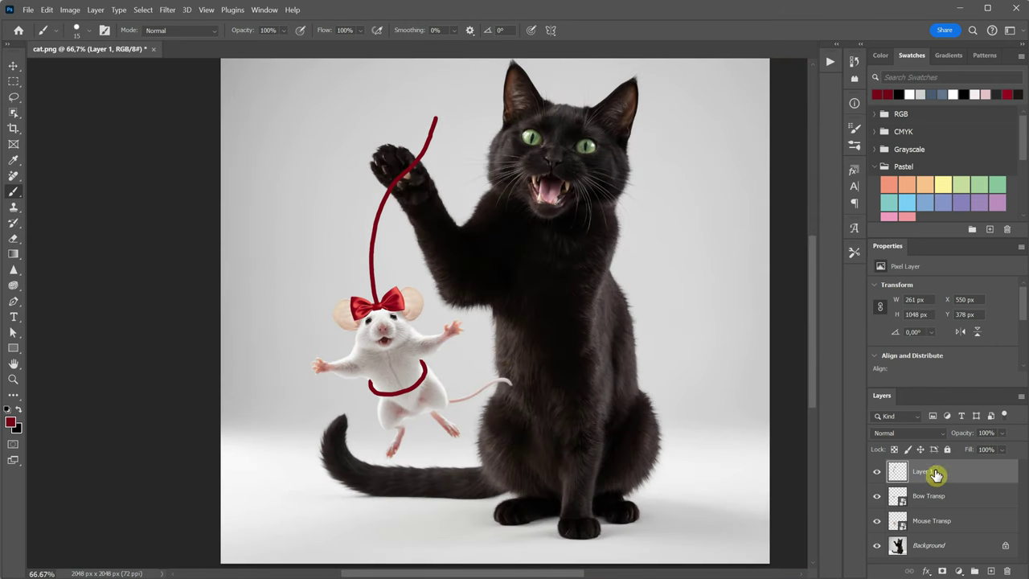
pyautogui.click(28, 9)
pyautogui.click(58, 262)
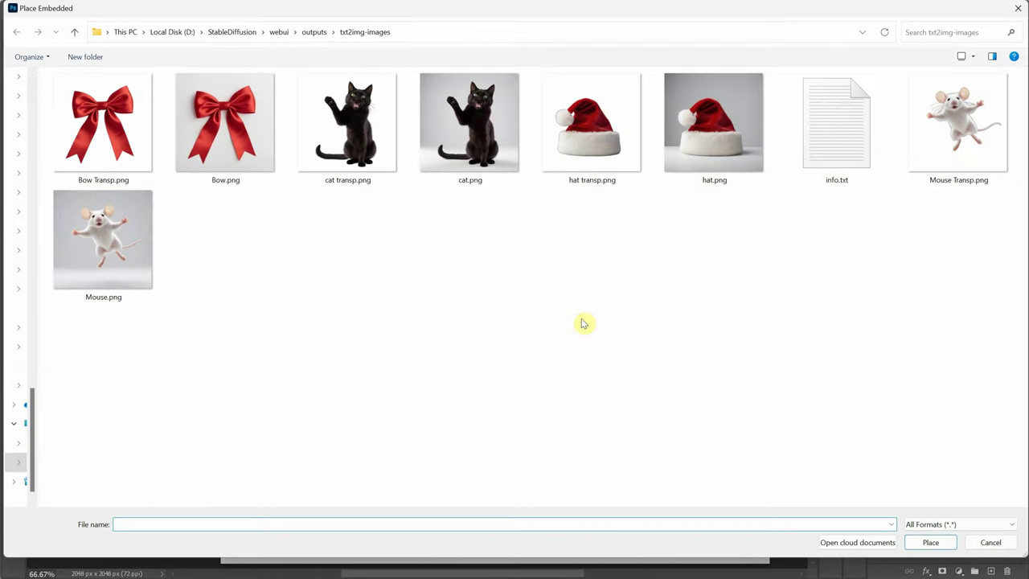
pyautogui.doubleClick(625, 156)
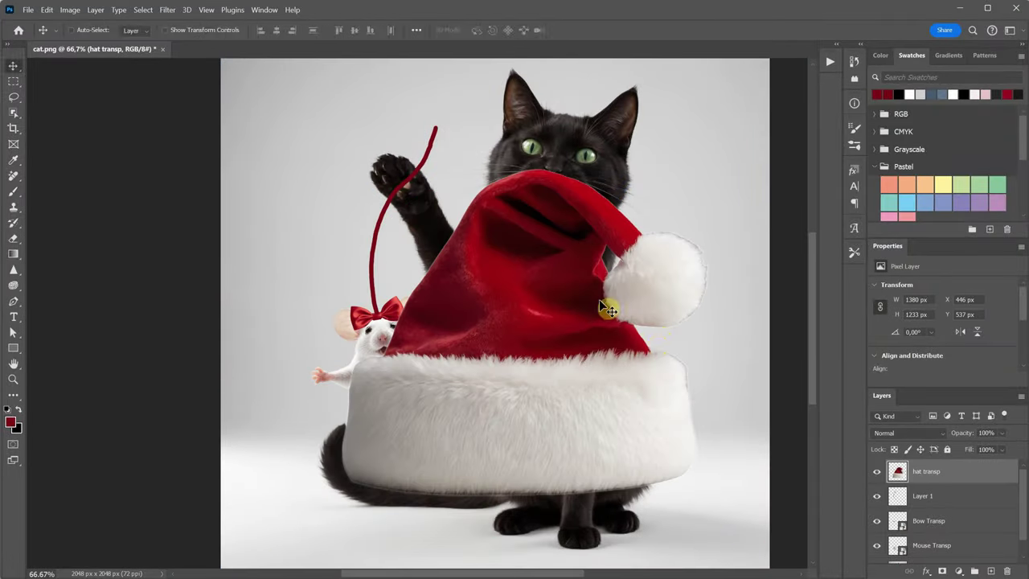
pyautogui.press('e')
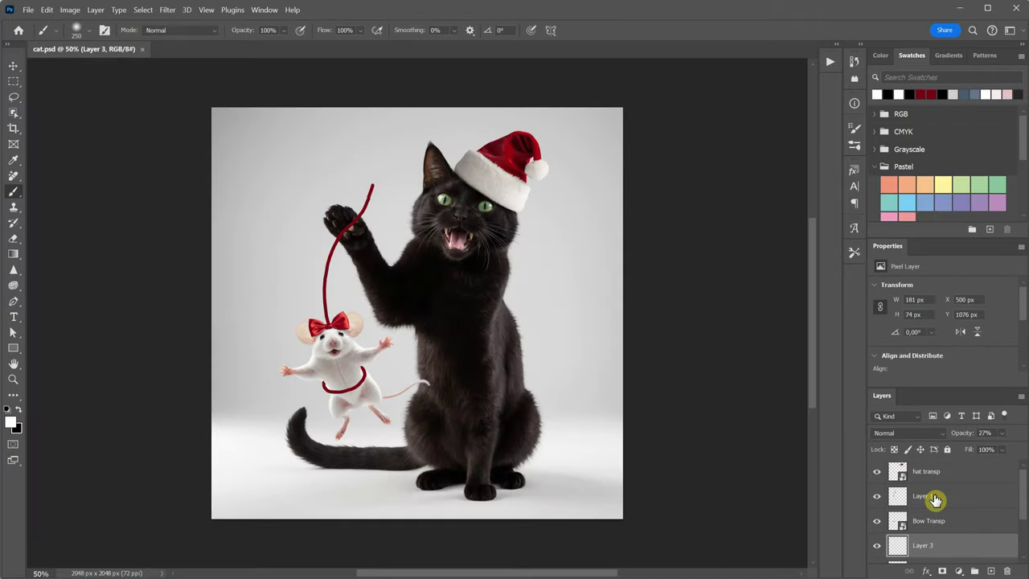
# Step: Add a new layer clipped to the string layer and erase the string's end where it overlaps the bow's knot
pyautogui.click(931, 497)
pyautogui.keyDown('alt'); pyautogui.click(932, 508); pyautogui.keyUp('alt')
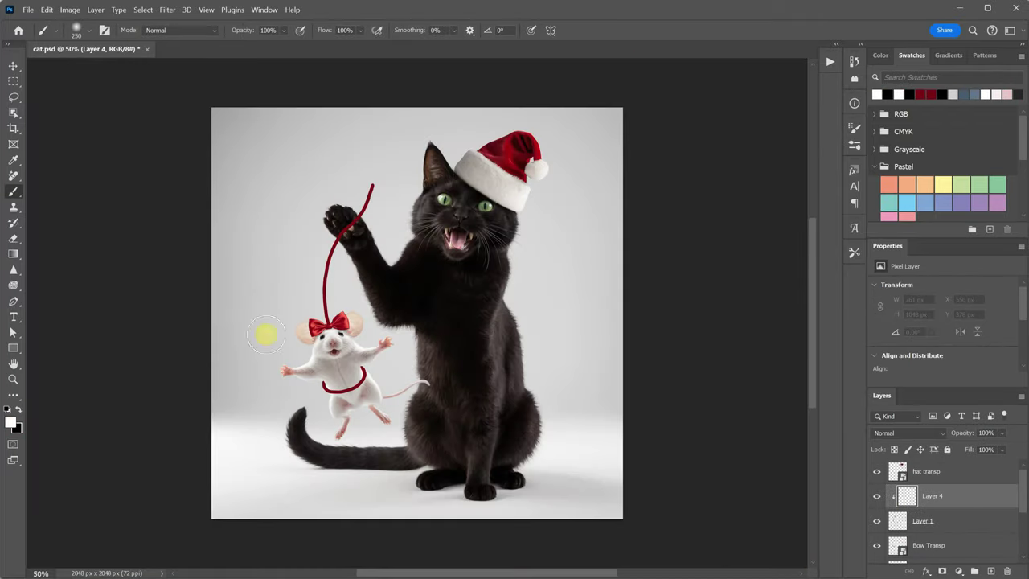
pyautogui.moveTo(323, 303); pyautogui.dragTo(558, 336)
pyautogui.moveTo(558, 335); pyautogui.dragTo(533, 275)
pyautogui.press('e')
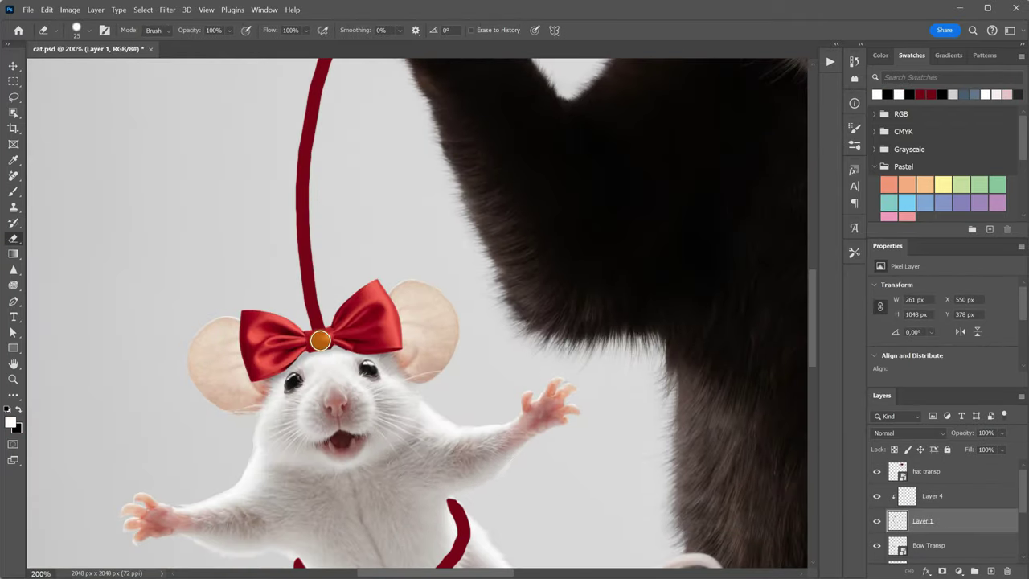
# Step: Paint red shading sampled from the bow along the string and loop on the clipped layer, and add a layer clipped to the mouse
pyautogui.hotkey('alt', ']')
pyautogui.press('b')
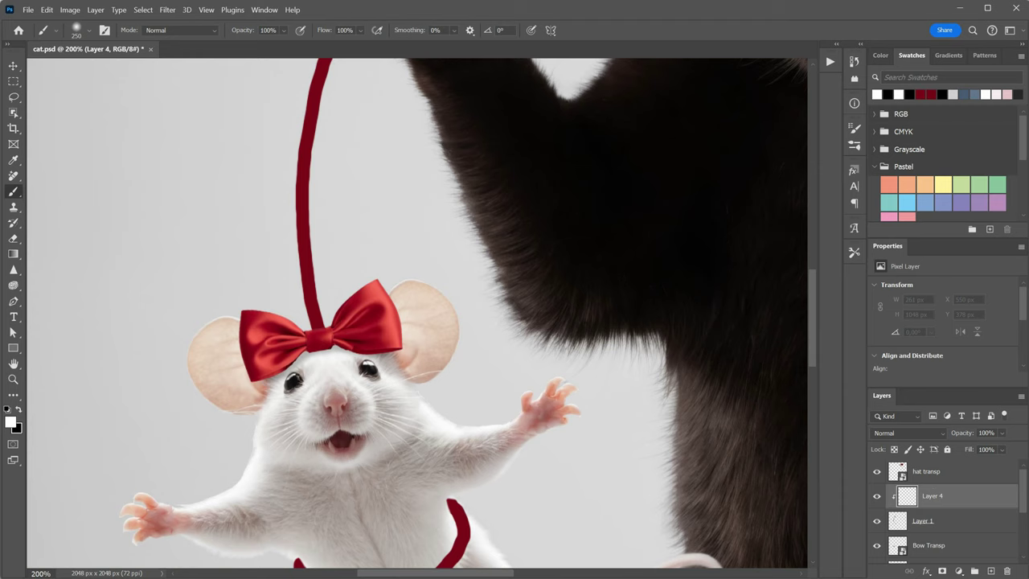
pyautogui.keyDown('alt'); pyautogui.click(243, 314); pyautogui.keyUp('alt')
pyautogui.moveTo(381, 245); pyautogui.dragTo(365, 301)
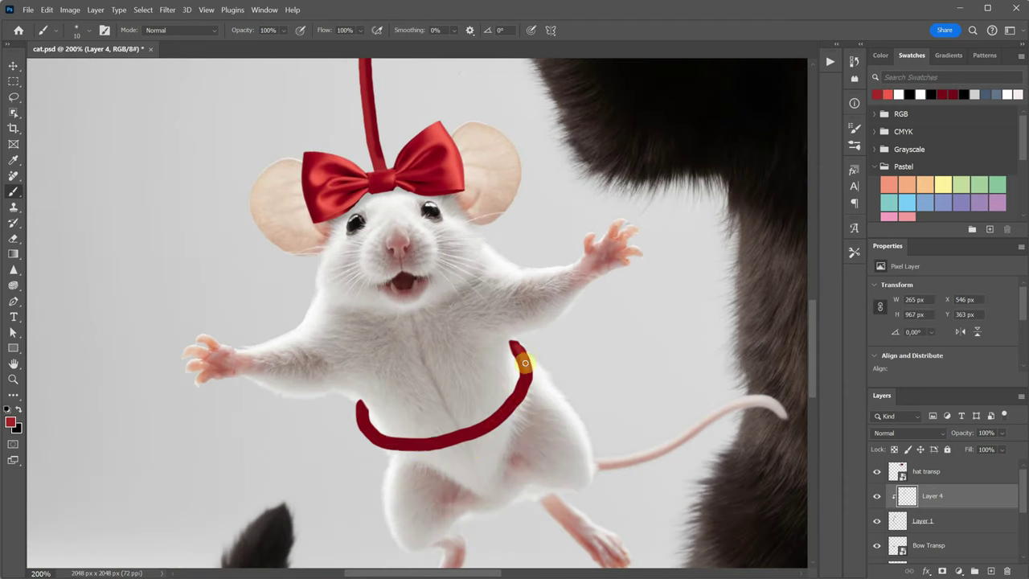
pyautogui.moveTo(524, 363); pyautogui.dragTo(386, 441)
pyautogui.keyDown('alt'); pyautogui.click(962, 524); pyautogui.keyUp('alt')
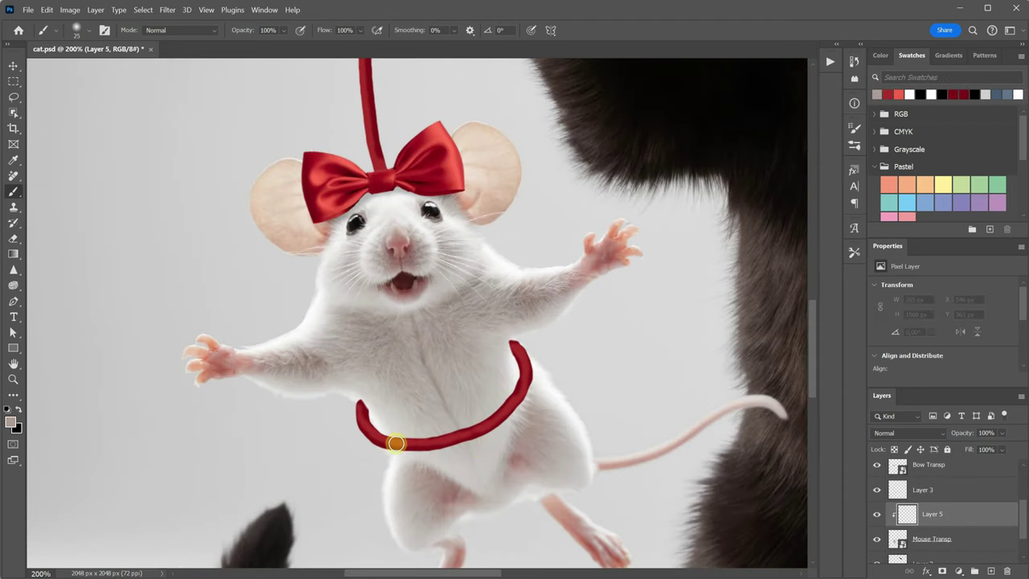
pyautogui.hotkey('ctrl', '0')
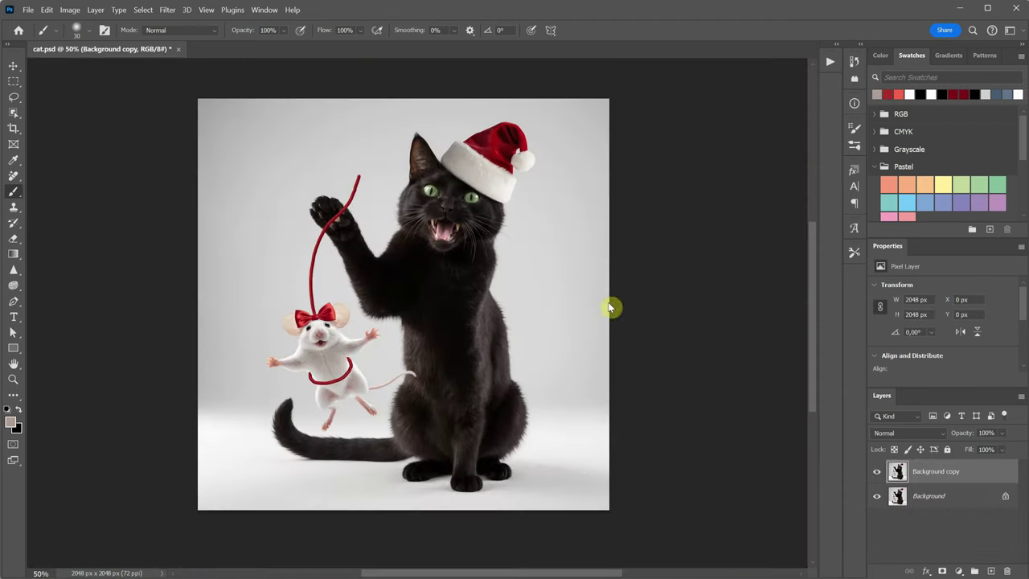
# Step: Apply the Camera Raw filter to the background copy with Auto settings, adjusting Contrast to +11, Highlights to -62 and Blacks to -18
pyautogui.click(167, 10)
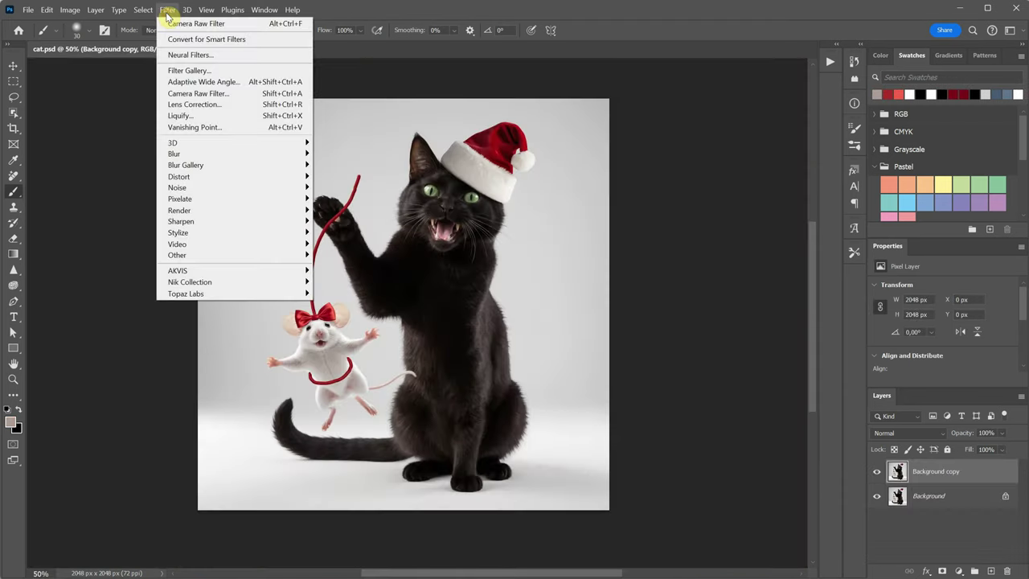
pyautogui.click(202, 94)
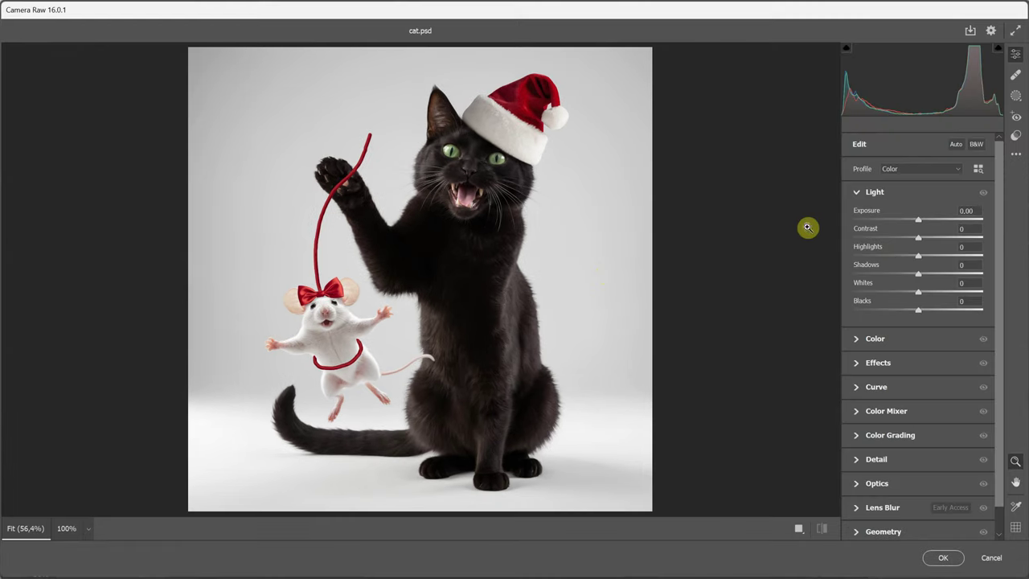
pyautogui.click(957, 145)
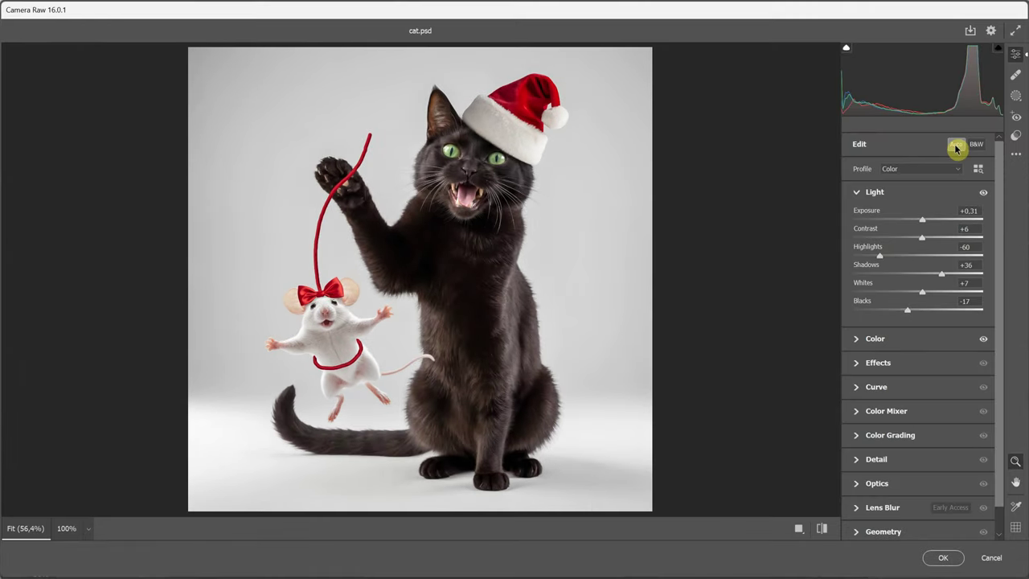
pyautogui.moveTo(881, 255)
pyautogui.mouseDown()
pyautogui.moveTo(855, 255)
pyautogui.moveTo(879, 255)
pyautogui.mouseUp()
pyautogui.moveTo(922, 237); pyautogui.dragTo(926, 237)
pyautogui.moveTo(906, 310); pyautogui.dragTo(908, 310)
pyautogui.scroll(-1, 916, 322)
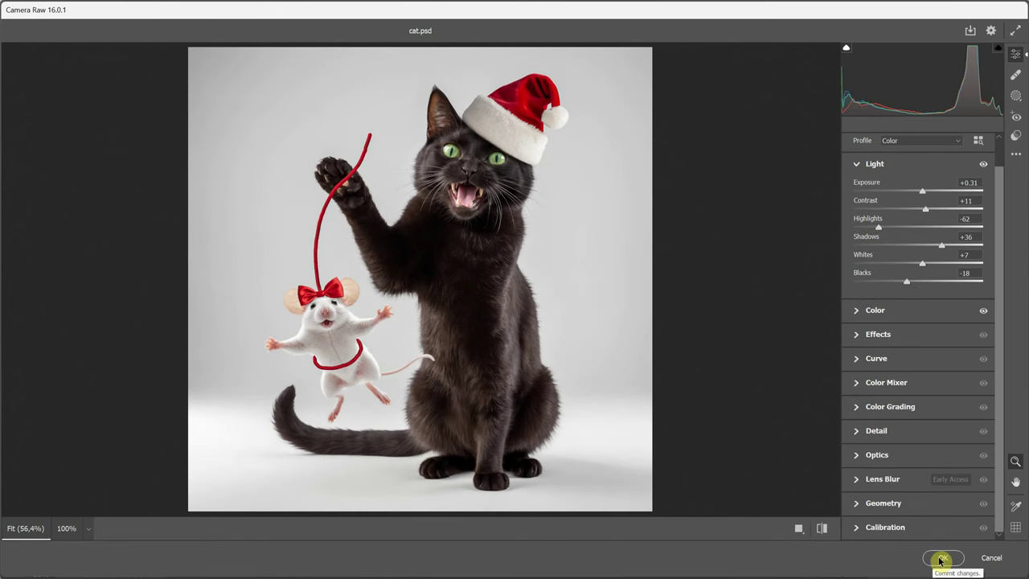
pyautogui.click(943, 557)
# Step: Save the composite as a JPEG named CatPhotoManipulation
pyautogui.click(26, 10)
pyautogui.click(86, 152)
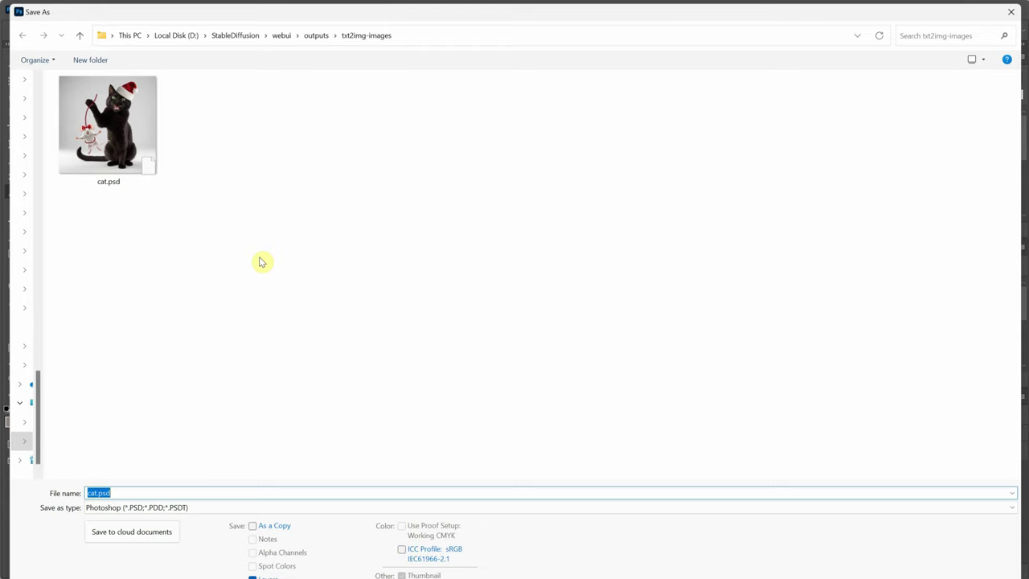
pyautogui.click(161, 510)
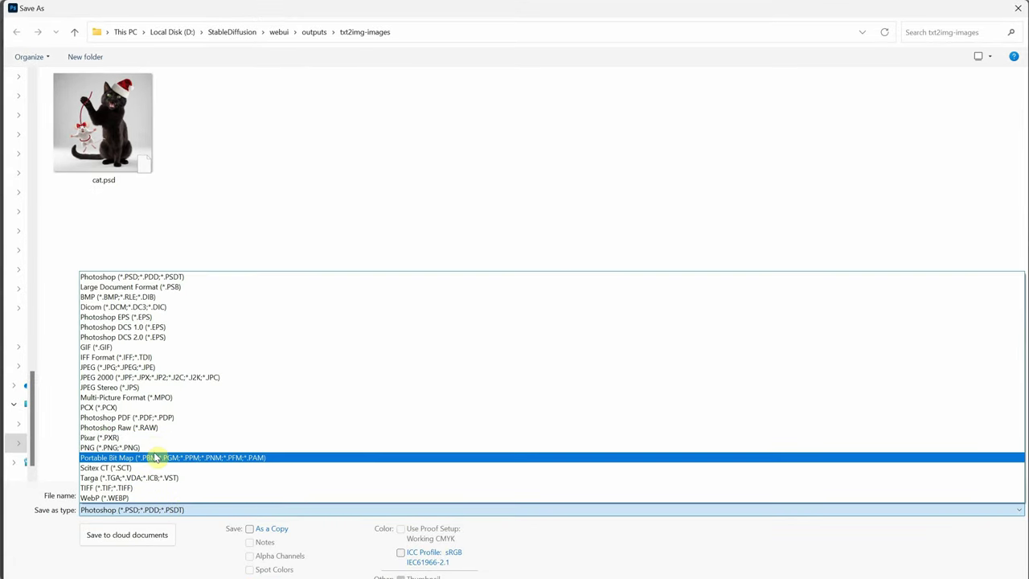
pyautogui.click(145, 367)
pyautogui.write('CatPromptBang')
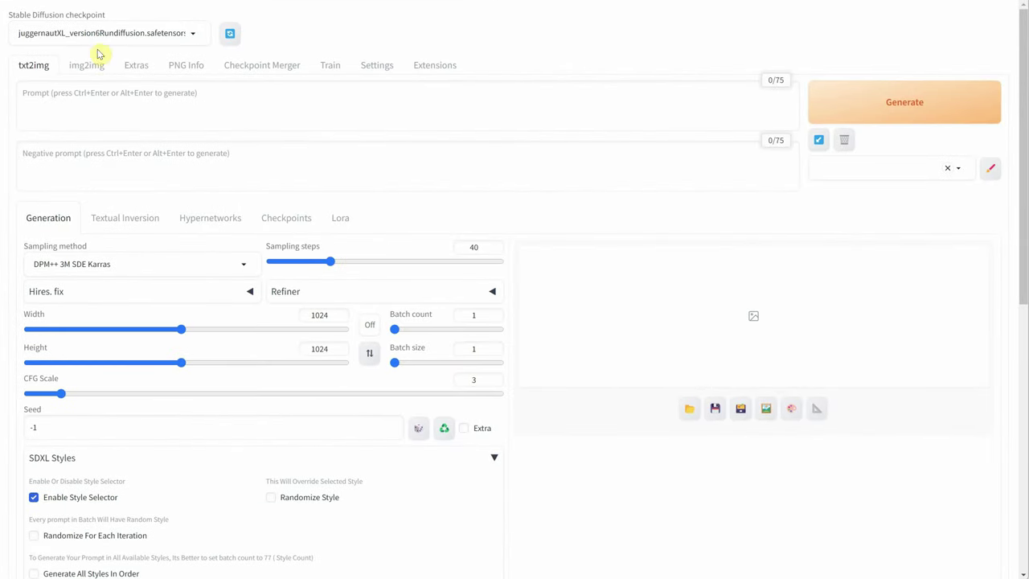
# Step: In the Stable Diffusion web UI, load CatPhotoManipulation.jpg as the img2img source image
pyautogui.click(94, 72)
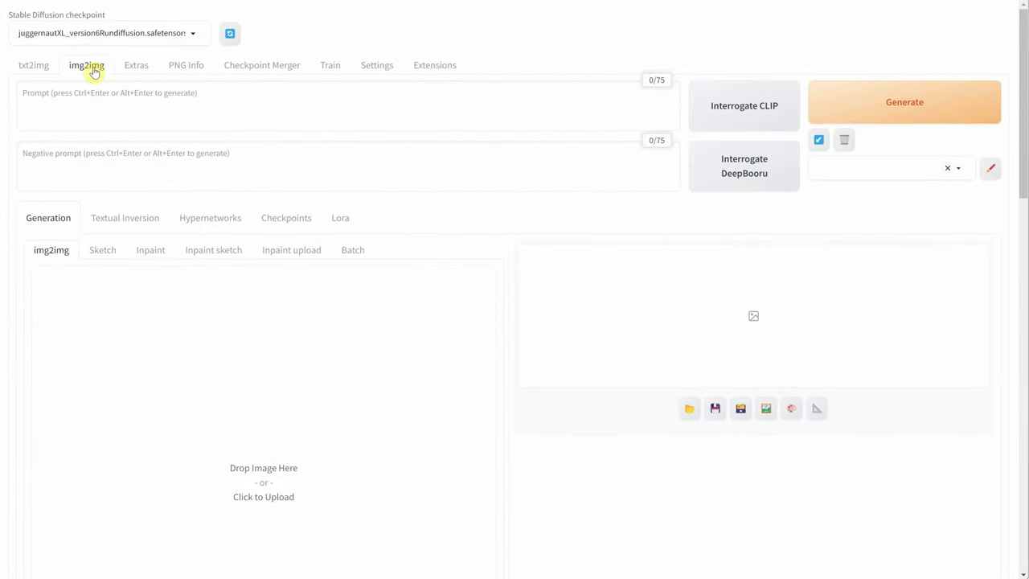
pyautogui.click(270, 344)
pyautogui.doubleClick(571, 68)
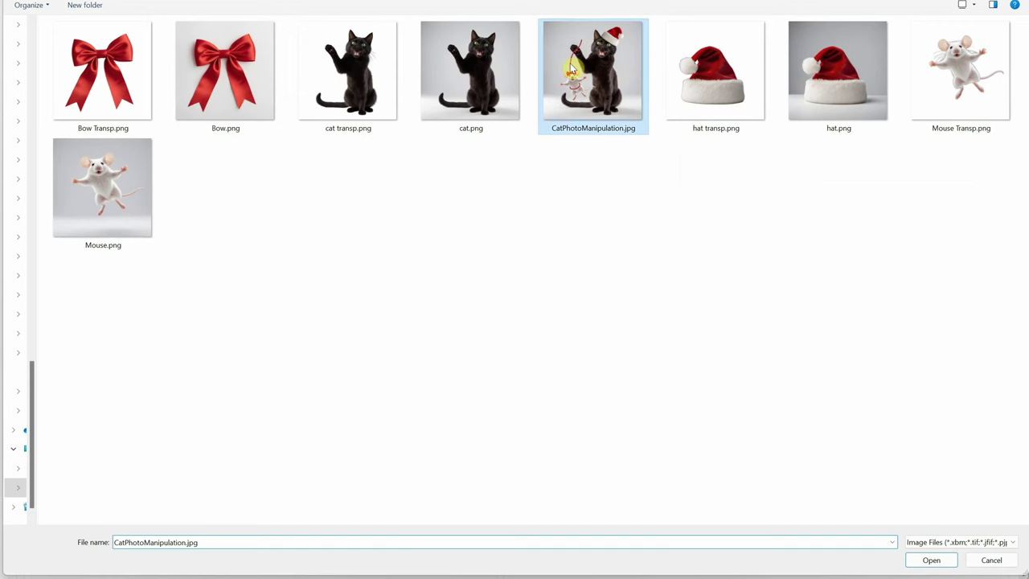
# Step: Enter a prompt describing a green-eyed black cat in a Santa hat holding a red-bowed white mouse on a red string, like a whimsical holiday greeting card
pyautogui.click(276, 95)
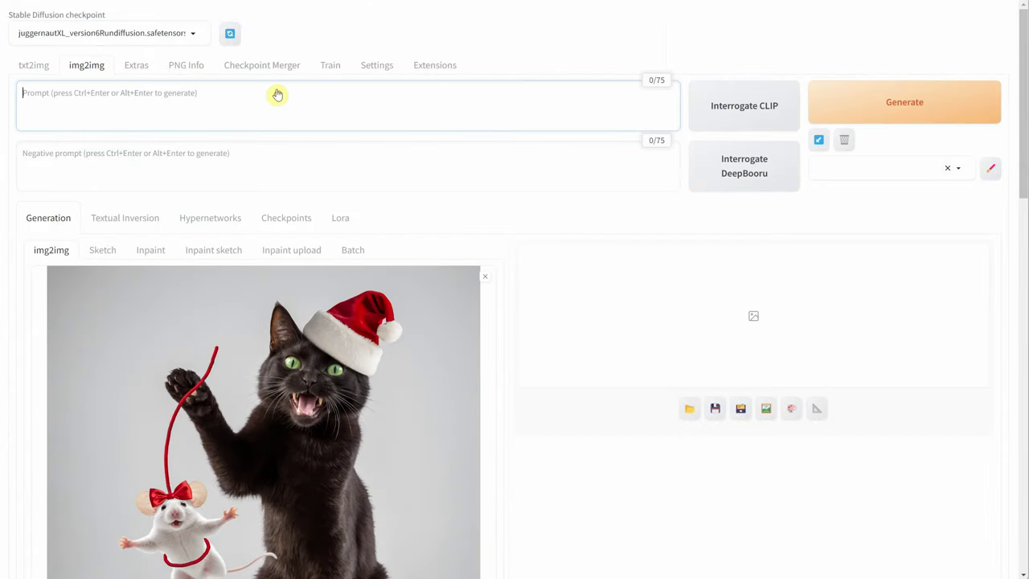
pyautogui.write("a black cat with green eyes wearing a Santa hat, holding a red string and ribbon with a white mouse hanging from it, who's also donning a red bow, as if they were both part of a whimsical holiday greeting card")
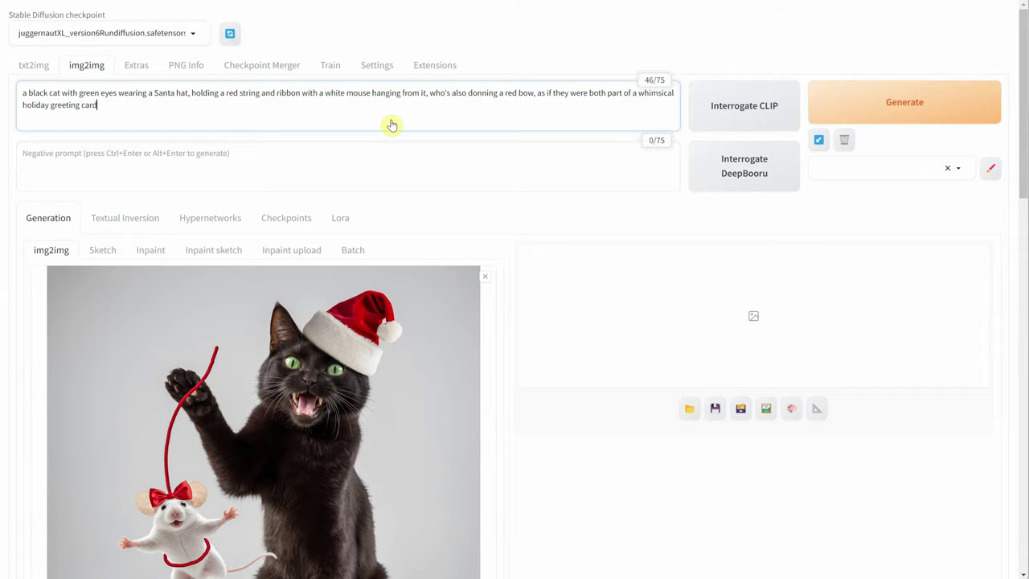
# Step: Set the output width and height to 1600 each
pyautogui.scroll(-7, 392, 125)
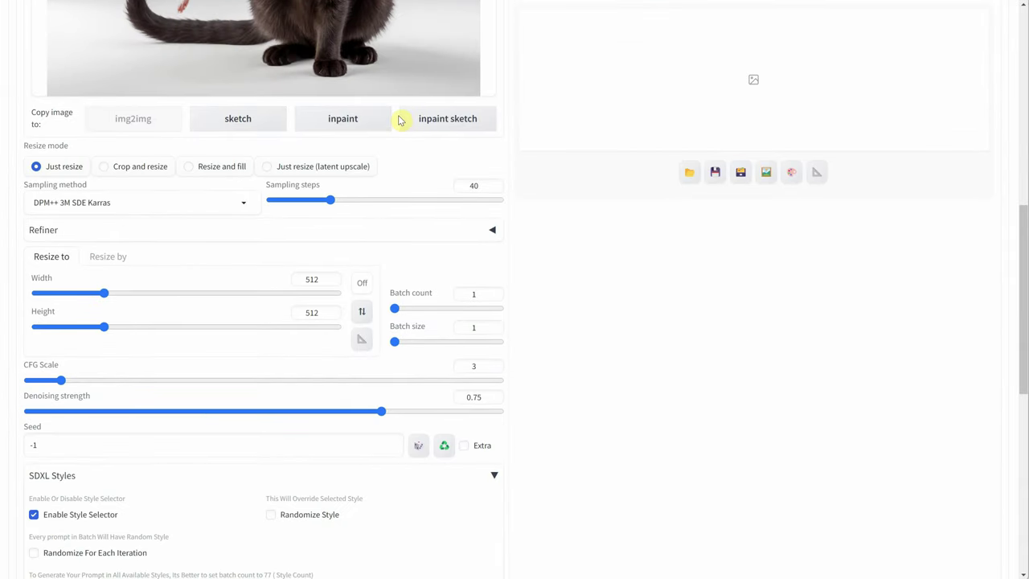
pyautogui.scroll(-1, 401, 119)
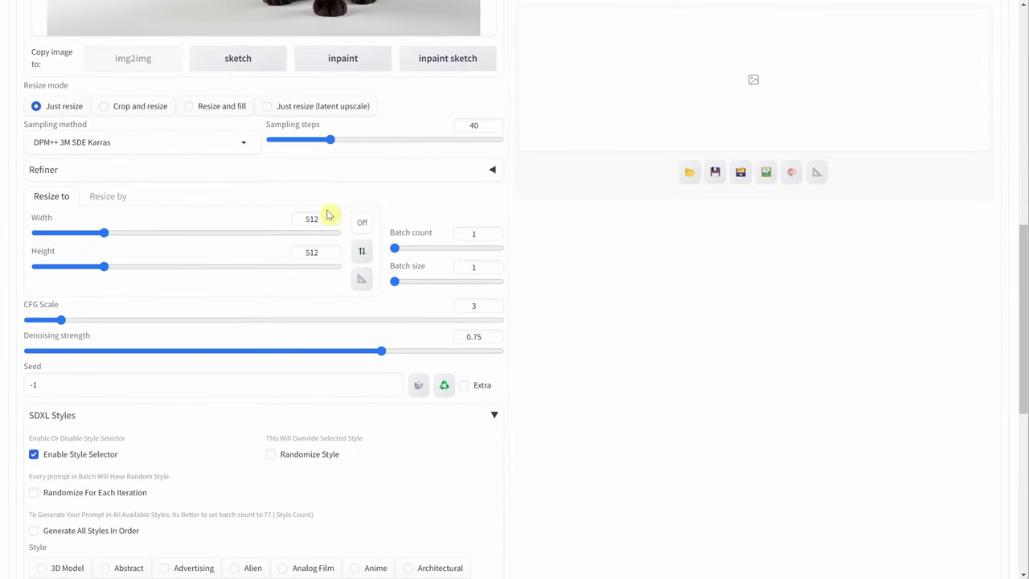
pyautogui.write('1600')
pyautogui.press('Tab')
pyautogui.press('Tab')
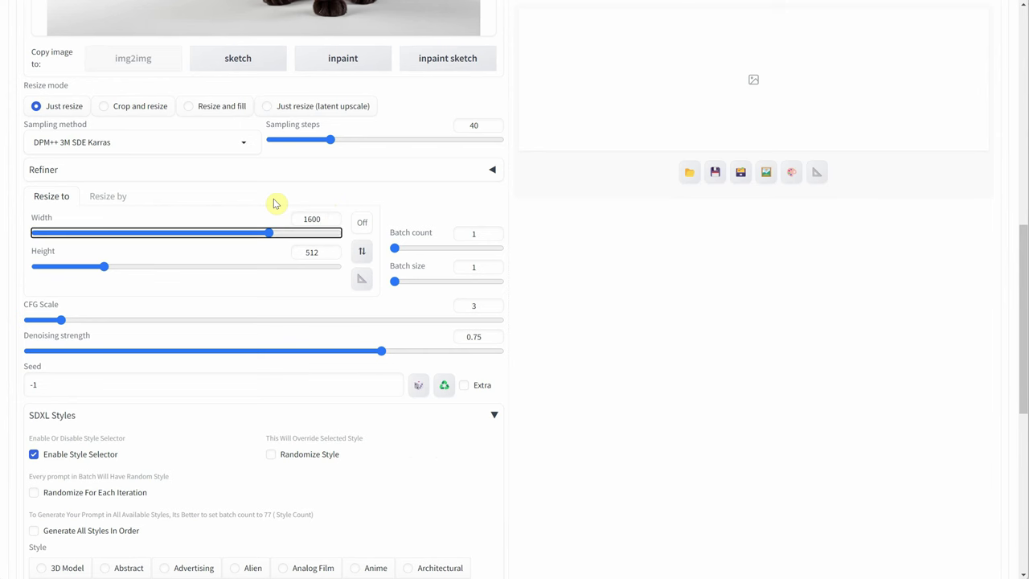
pyautogui.write('1600')
pyautogui.press('Tab')
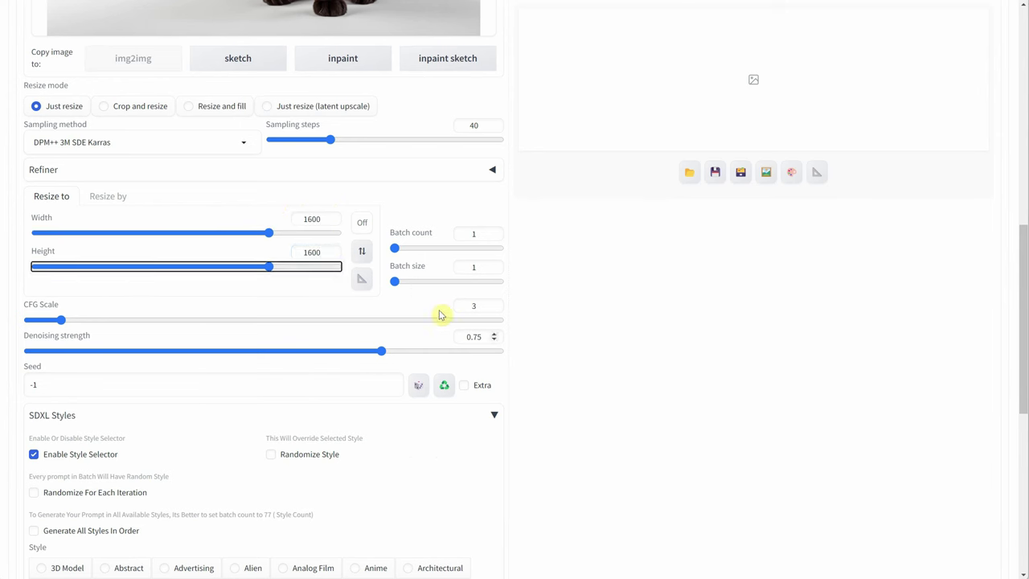
# Step: Set the denoising strength to 0.45 and choose the Photographic SDXL style
pyautogui.doubleClick(474, 307)
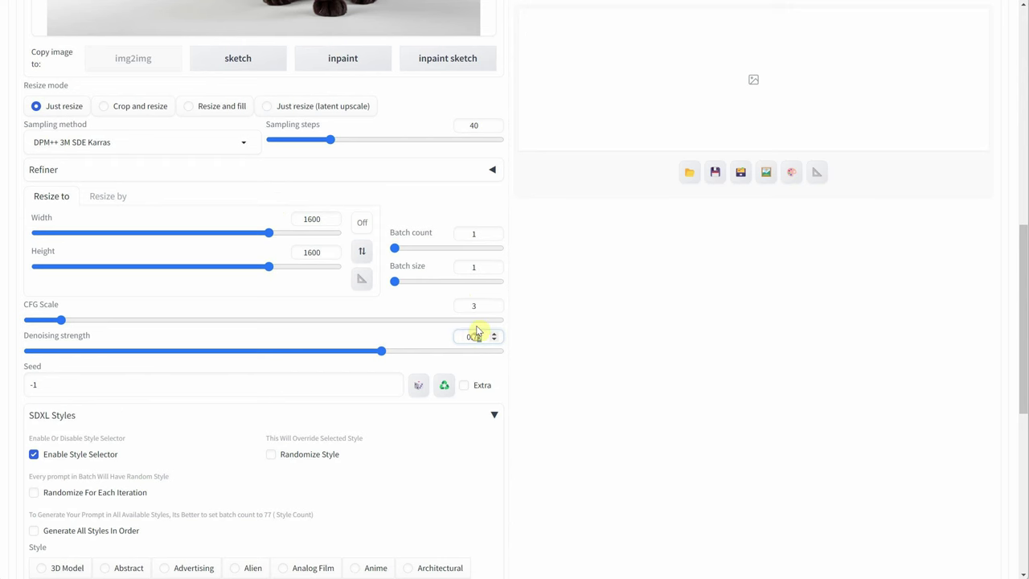
pyautogui.press('BackSpace')
pyautogui.write('45')
pyautogui.scroll(-3, 161, 257)
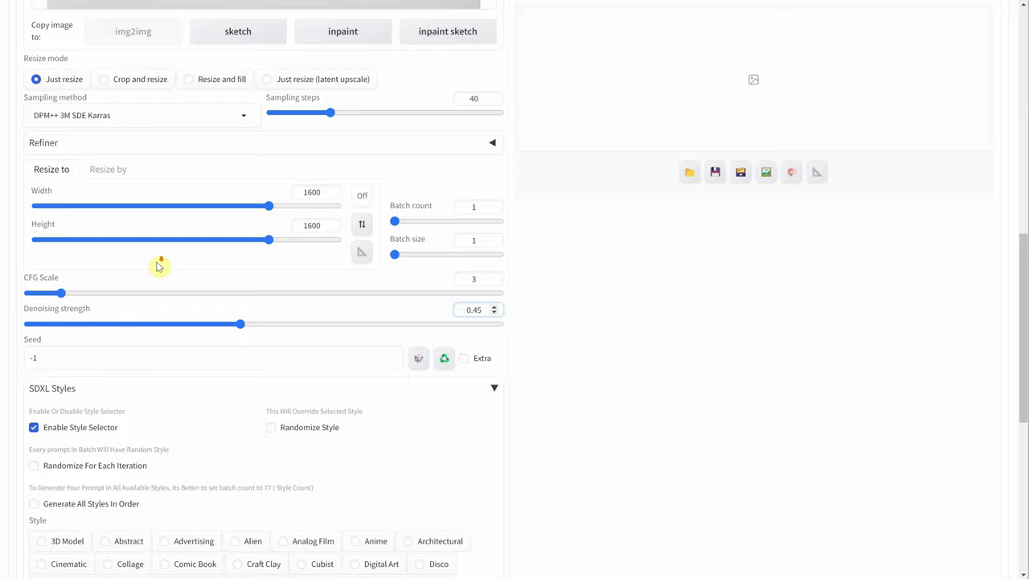
pyautogui.scroll(-2, 193, 253)
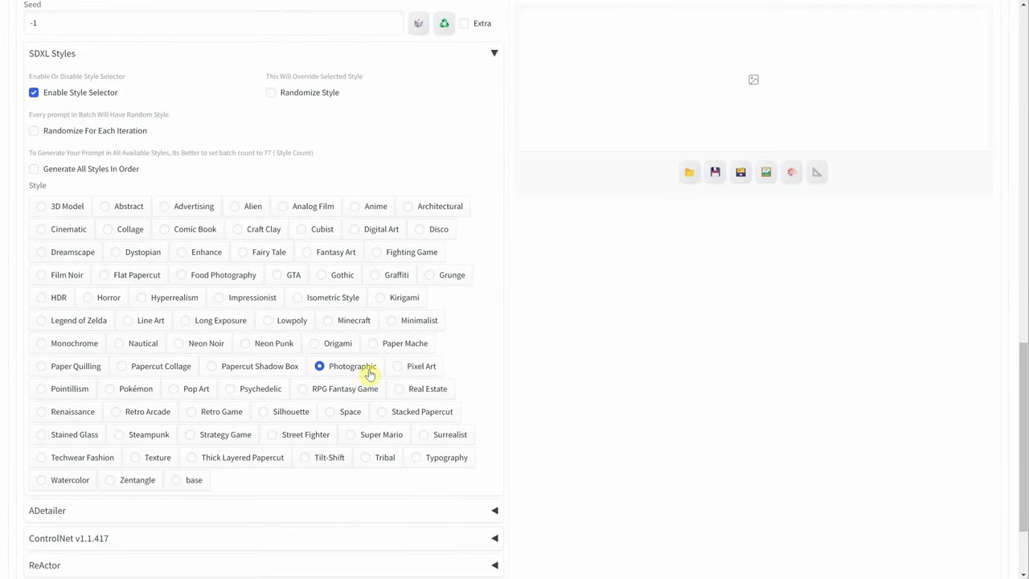
# Step: Expand the ControlNet settings and enable ControlNet Unit 0
pyautogui.scroll(-2, 370, 370)
pyautogui.click(143, 420)
pyautogui.scroll(-4, 175, 321)
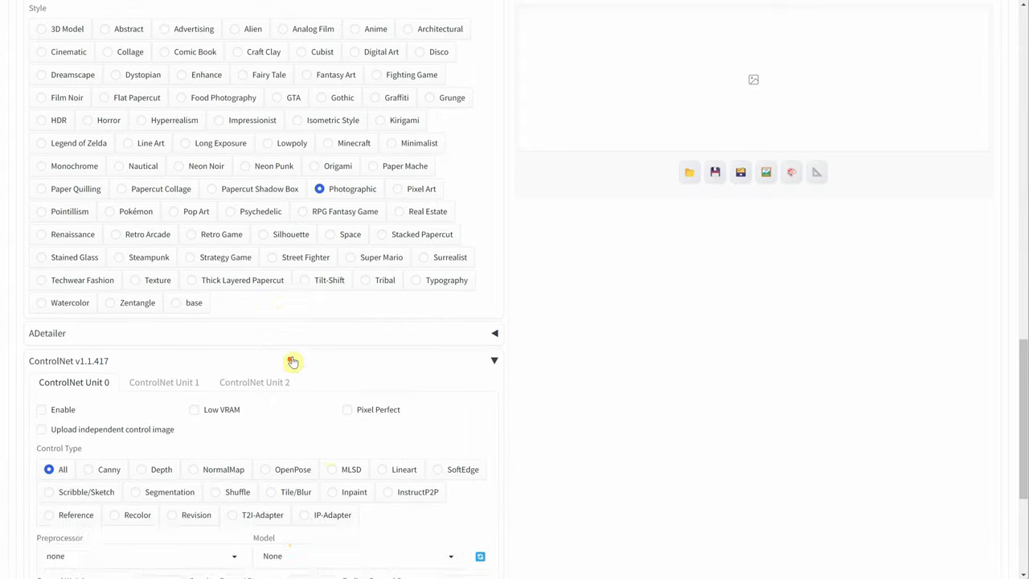
pyautogui.click(42, 228)
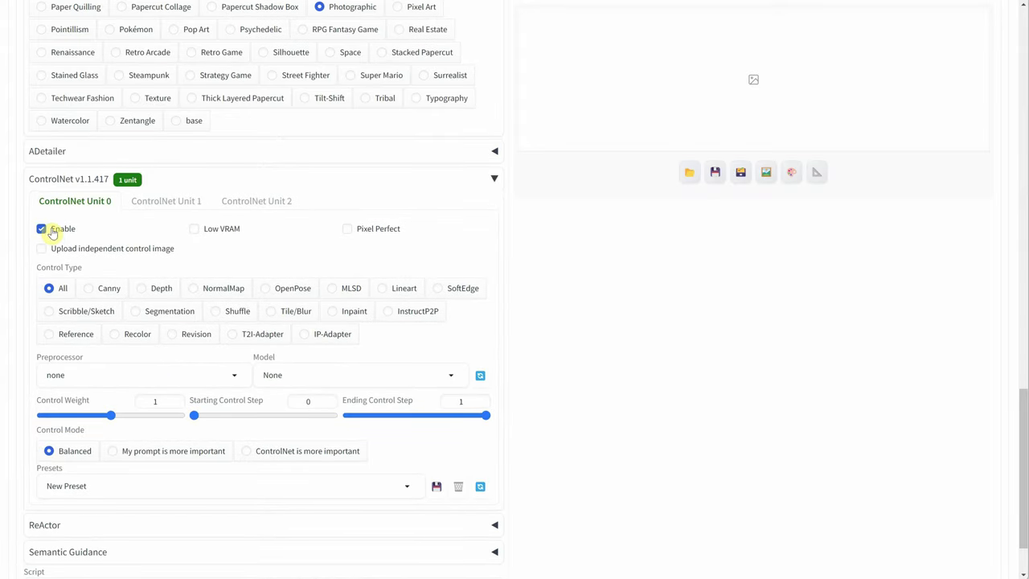
# Step: Set ControlNet Unit 0 to the Canny type with the canny preprocessor and the kohya_controllllite_xl_canny model
pyautogui.click(96, 290)
pyautogui.click(161, 375)
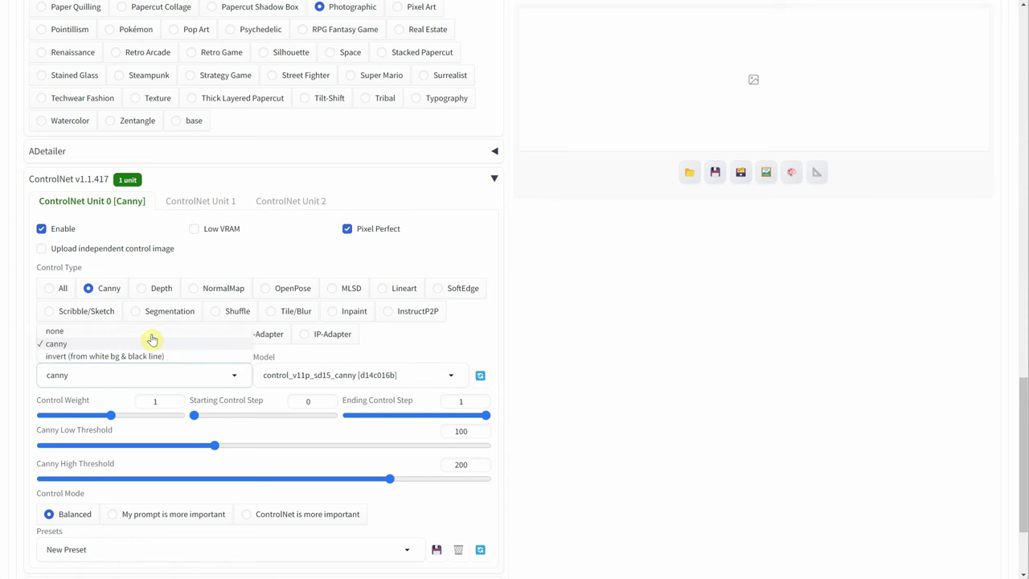
pyautogui.click(147, 344)
pyautogui.click(342, 376)
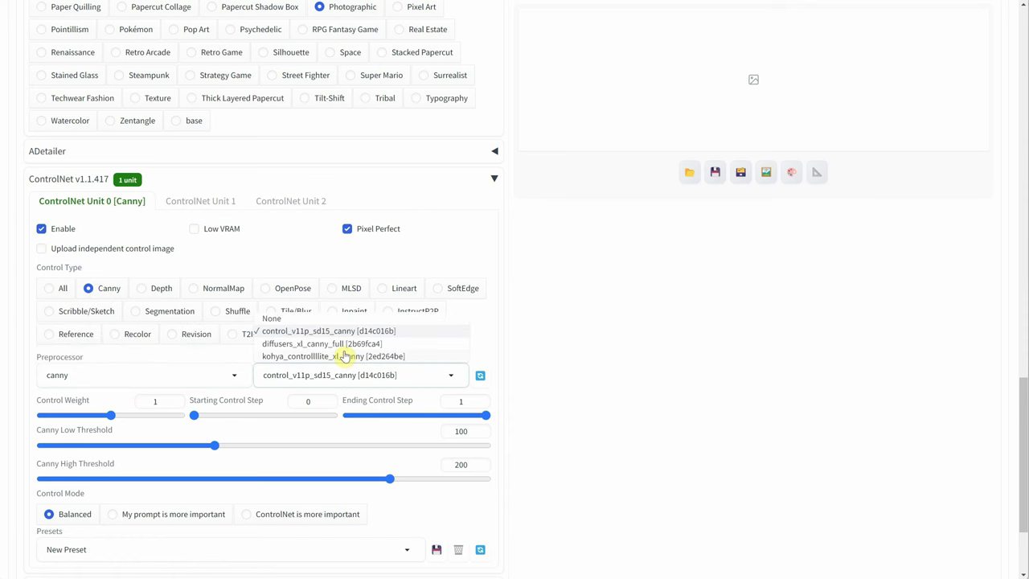
pyautogui.click(348, 358)
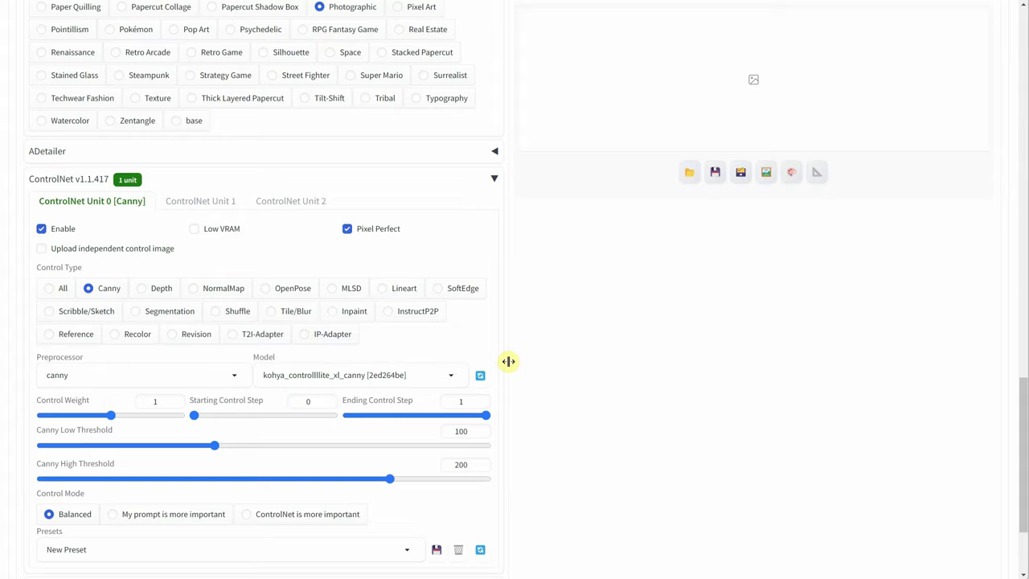
# Step: Generate the img2img result and inspect it enlarged
pyautogui.scroll(15, 527, 265)
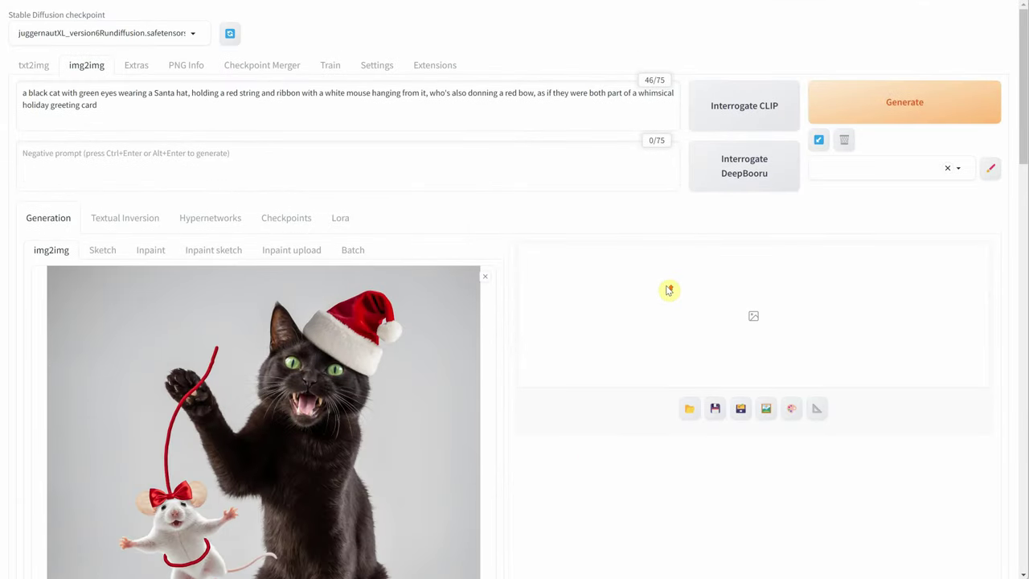
pyautogui.click(884, 117)
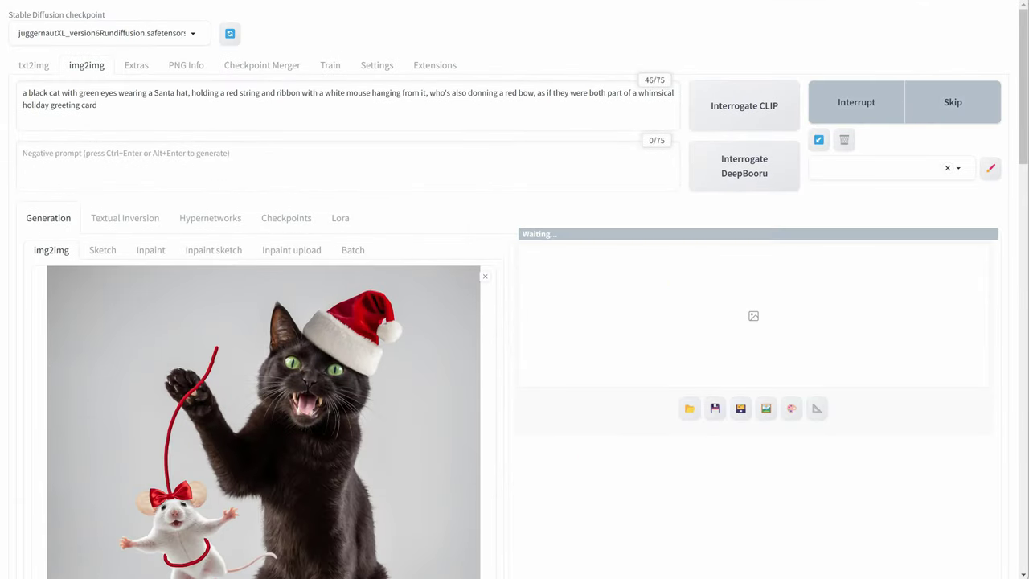
pyautogui.click(768, 361)
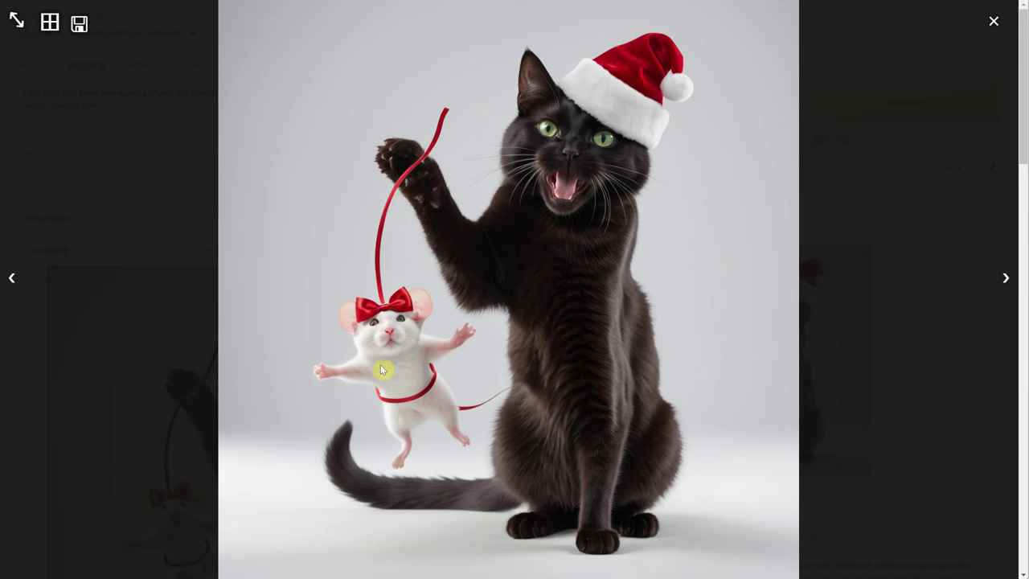
pyautogui.click(999, 24)
# Step: Set the seed to 2023 and generate the image again
pyautogui.scroll(-6, 339, 354)
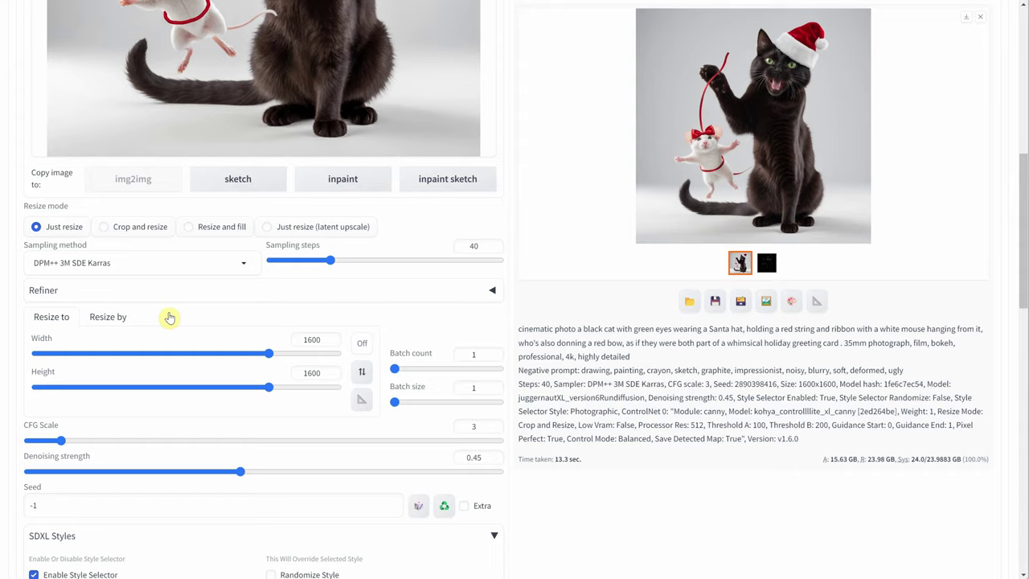
pyautogui.scroll(-2, 141, 314)
pyautogui.doubleClick(70, 328)
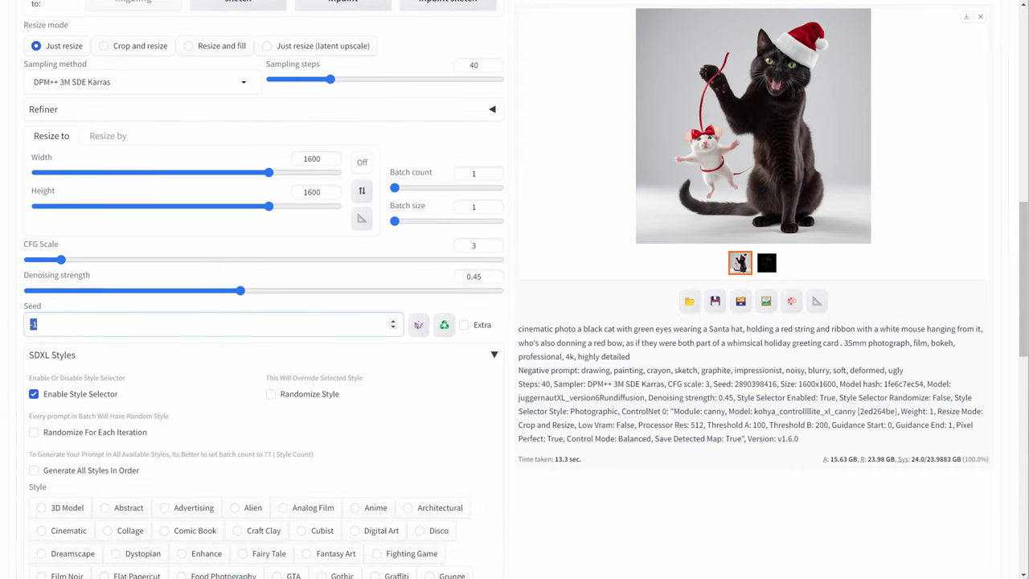
pyautogui.write('2023')
pyautogui.scroll(10, 515, 289)
pyautogui.click(969, 89)
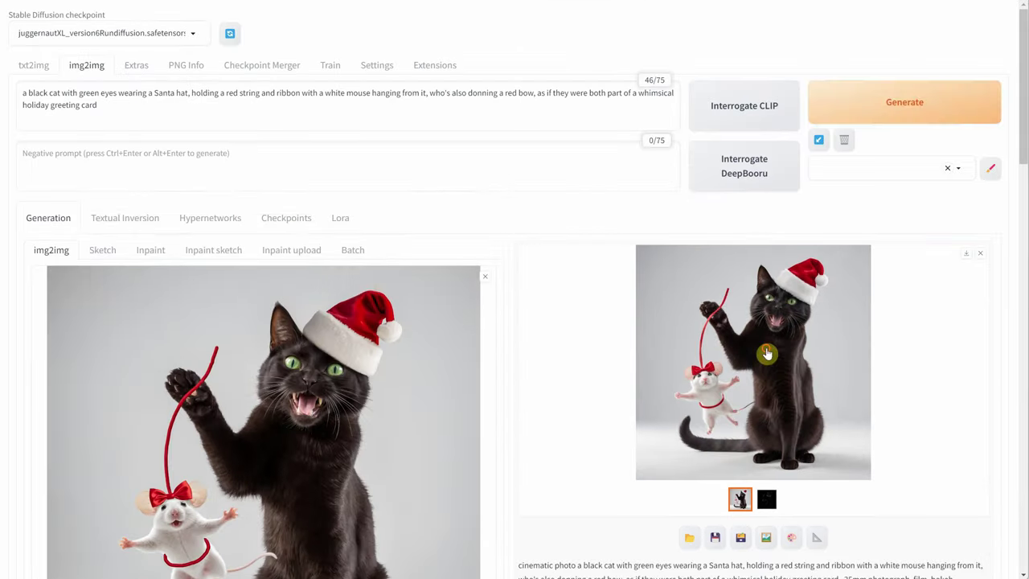
# Step: Inspect the new result enlarged and send it to Extras
pyautogui.click(764, 352)
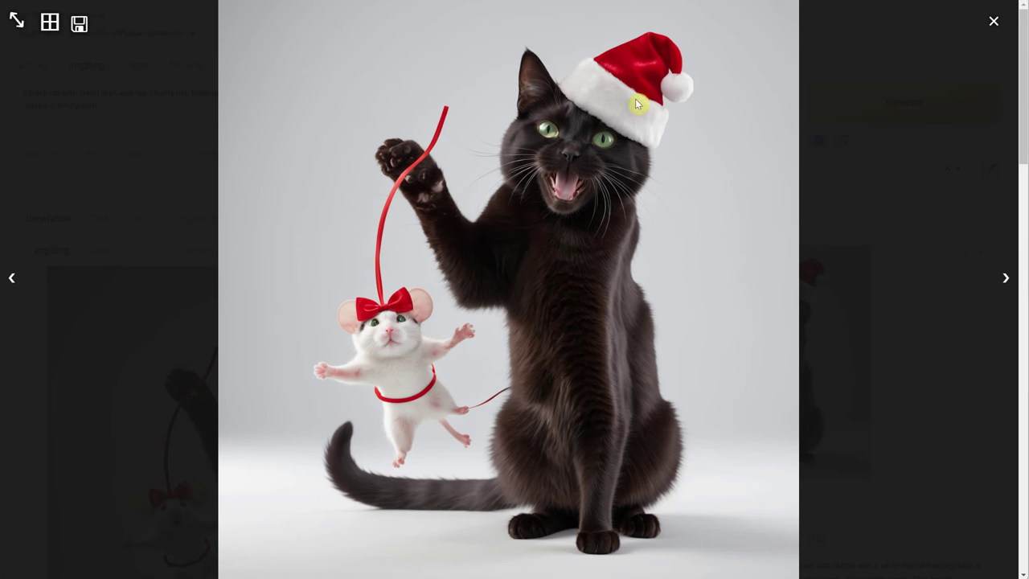
pyautogui.click(642, 138)
pyautogui.click(819, 538)
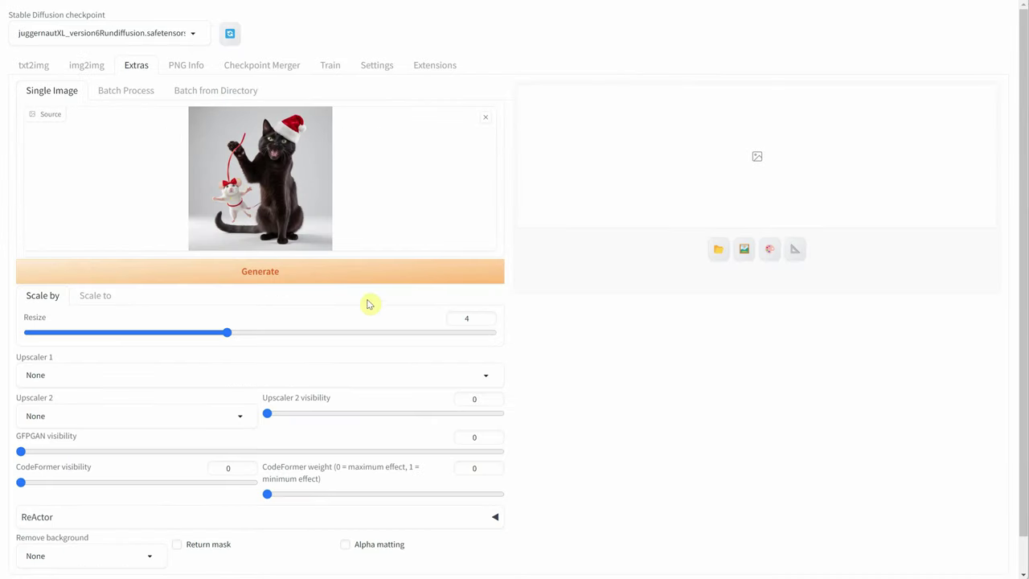
# Step: Upscale the image by 2 with the 4x-UltraSharp upscaler and inspect the output enlarged
pyautogui.doubleClick(466, 318)
pyautogui.write('2')
pyautogui.click(78, 374)
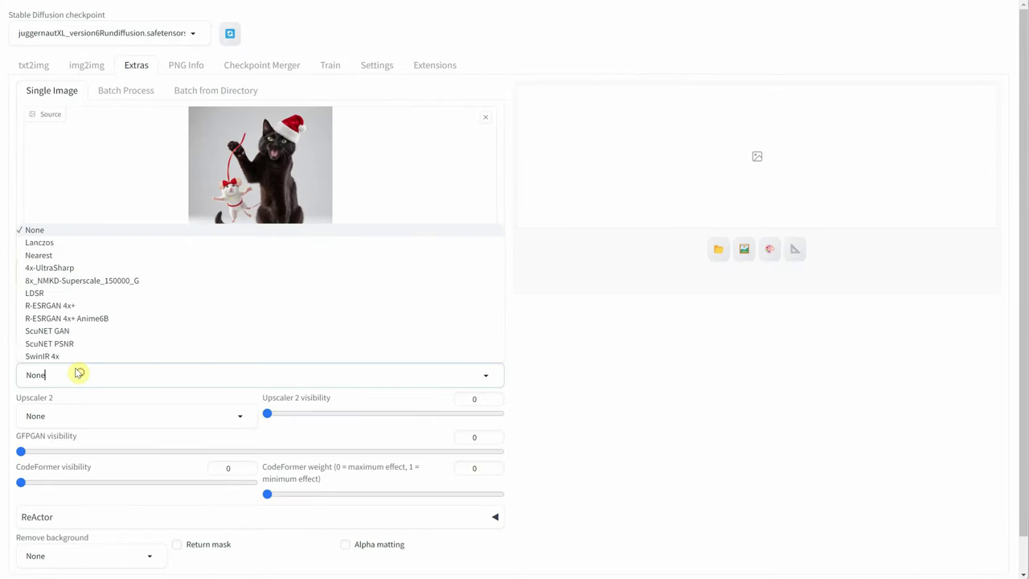
pyautogui.click(65, 272)
pyautogui.click(72, 271)
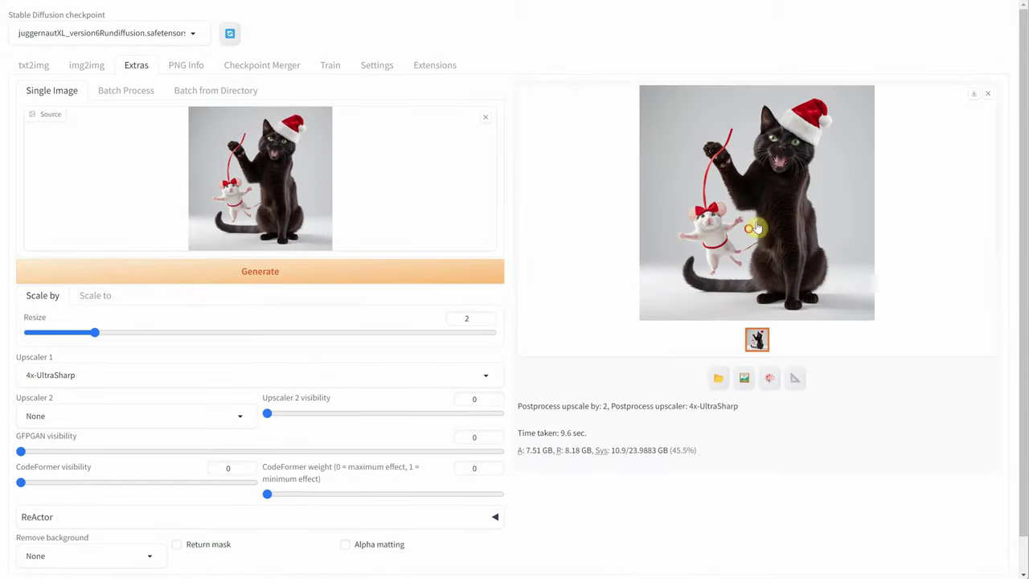
pyautogui.click(756, 228)
pyautogui.click(992, 24)
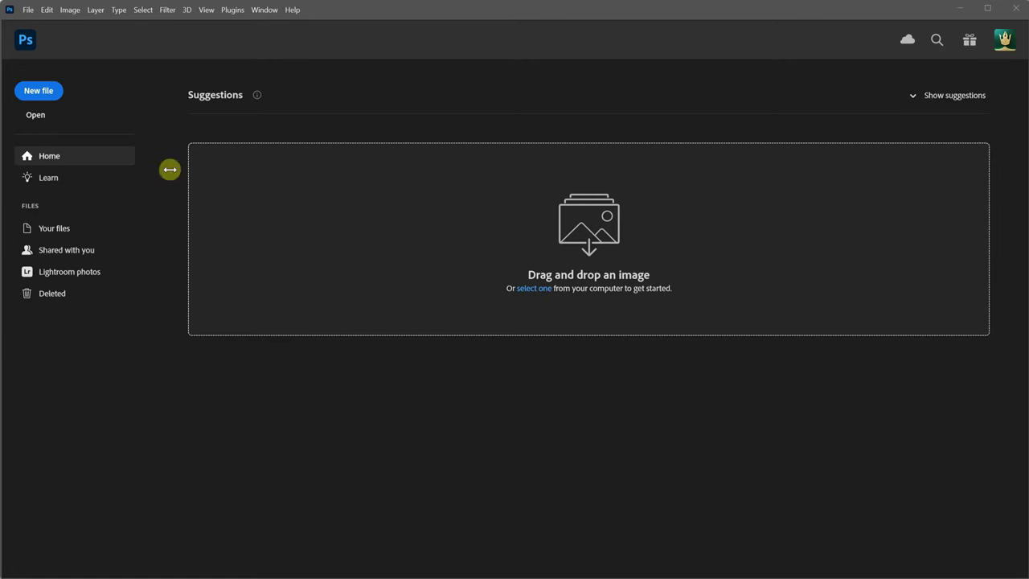
# Step: Switch to Photoshop and open CatPhotoManipulation.jpg
pyautogui.click(27, 9)
pyautogui.click(36, 32)
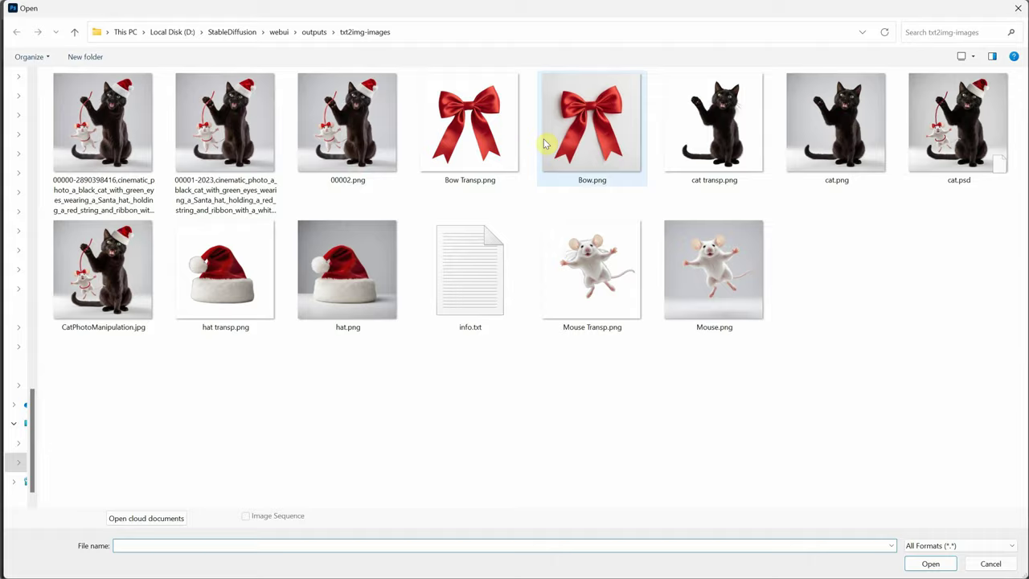
pyautogui.doubleClick(103, 270)
# Step: Place 00002.png as an embedded layer over the cat photo at its default size
pyautogui.click(29, 11)
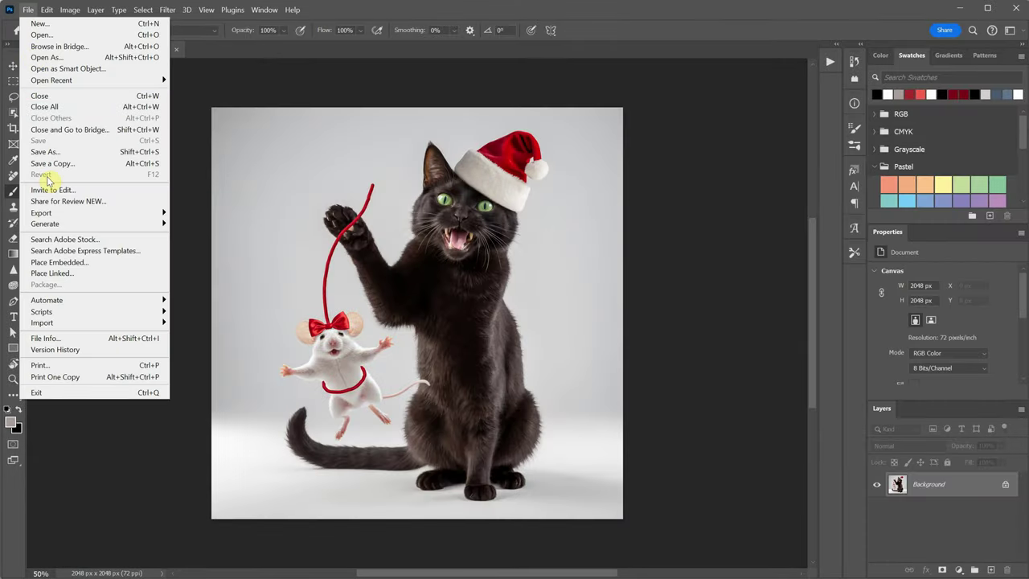
pyautogui.click(59, 262)
pyautogui.click(347, 133)
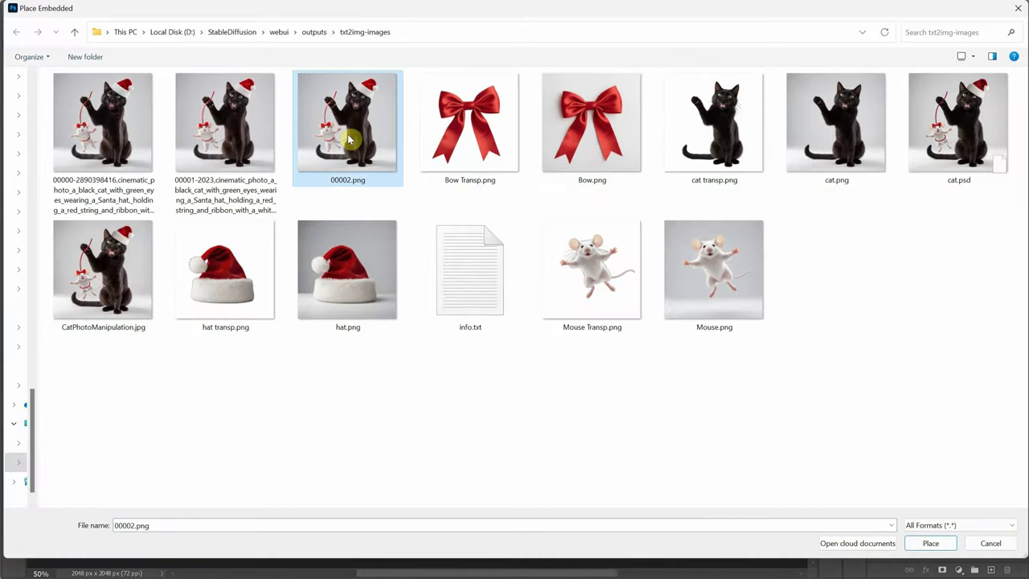
pyautogui.doubleClick(348, 137)
pyautogui.press('Return')
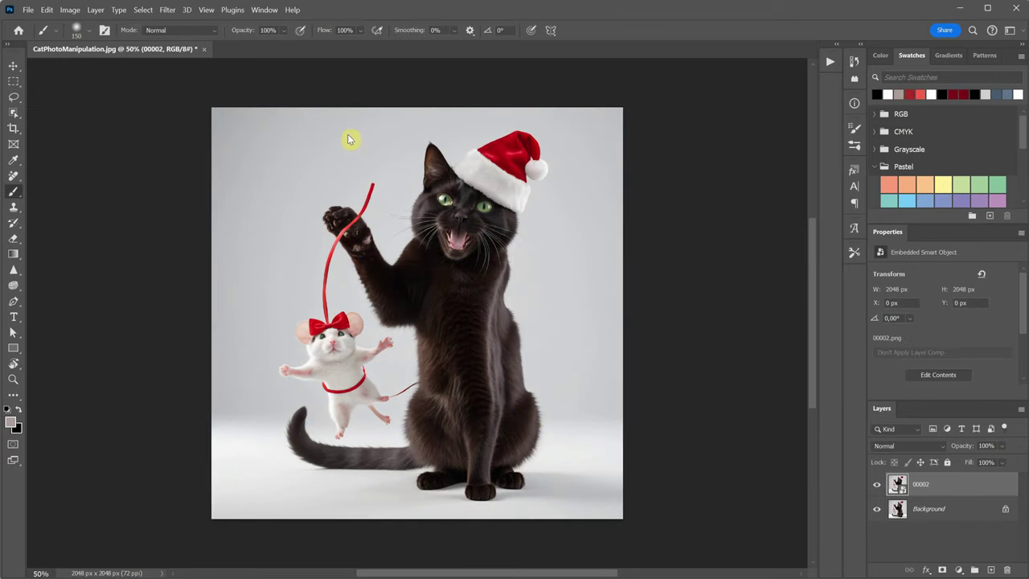
# Step: Add an inverted layer mask to the 00002 layer and paint the Santa hat area back in
pyautogui.click(943, 571)
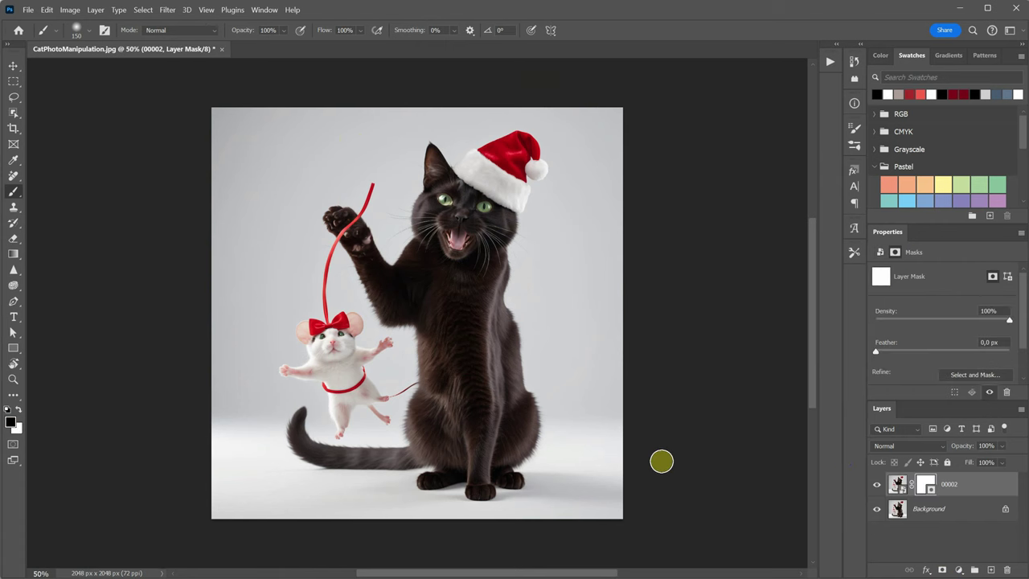
pyautogui.hotkey('ctrl', 'i')
pyautogui.scroll(3, 474, 245)
pyautogui.moveTo(533, 347); pyautogui.dragTo(495, 467)
pyautogui.press('x')
pyautogui.moveTo(337, 304)
pyautogui.mouseDown()
pyautogui.moveTo(316, 260)
pyautogui.moveTo(346, 300)
pyautogui.moveTo(499, 162)
pyautogui.moveTo(593, 170)
pyautogui.moveTo(393, 257)
pyautogui.moveTo(589, 396)
pyautogui.mouseUp()
pyautogui.press('x')
pyautogui.press('[')
pyautogui.press('[')
pyautogui.press('[')
pyautogui.press('[')
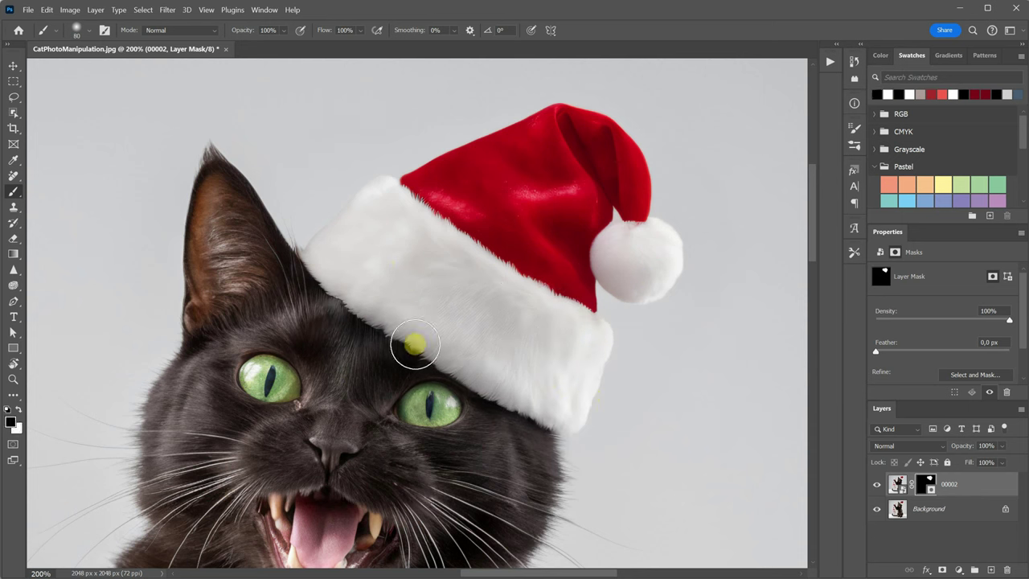
# Step: Lower the brush opacity to 43% and blend the mask where the hat meets the cat's forehead
pyautogui.press('x')
pyautogui.moveTo(422, 434)
pyautogui.mouseDown()
pyautogui.moveTo(501, 308)
pyautogui.moveTo(538, 354)
pyautogui.mouseUp()
pyautogui.press(']')
pyautogui.press(']')
pyautogui.press(']')
pyautogui.moveTo(283, 31); pyautogui.dragTo(274, 46)
pyautogui.press('x')
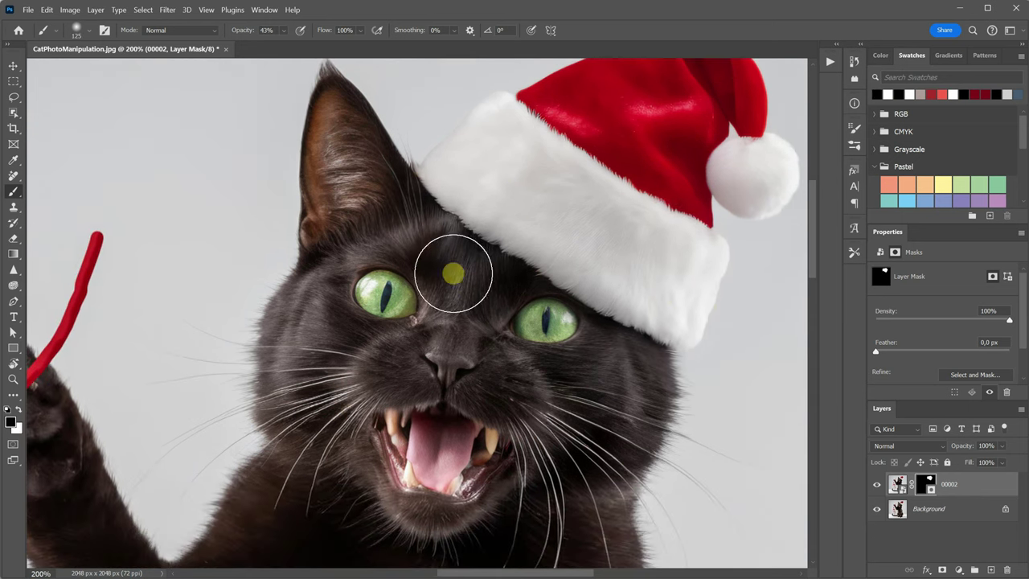
pyautogui.press('x')
# Step: Restore the brush opacity to 100% and reveal the upper part of the red string on the layer mask
pyautogui.moveTo(112, 371); pyautogui.dragTo(360, 263)
pyautogui.press('[')
pyautogui.press('[')
pyautogui.moveTo(283, 30); pyautogui.dragTo(328, 48)
pyautogui.press('[')
pyautogui.press('[')
pyautogui.press('[')
pyautogui.press('[')
pyautogui.press('[')
pyautogui.press(']')
pyautogui.press(']')
pyautogui.press(']')
pyautogui.press(']')
pyautogui.moveTo(345, 123)
pyautogui.mouseDown()
pyautogui.moveTo(168, 348)
pyautogui.moveTo(177, 269)
pyautogui.moveTo(156, 359)
pyautogui.mouseUp()
pyautogui.press('x')
# Step: Reveal the lower part of the red string down to the mouse's bow on the layer mask
pyautogui.moveTo(172, 402); pyautogui.dragTo(284, 141)
pyautogui.press('x')
pyautogui.press('[')
pyautogui.press('[')
pyautogui.moveTo(274, 362)
pyautogui.mouseDown()
pyautogui.moveTo(264, 407)
pyautogui.moveTo(338, 425)
pyautogui.moveTo(265, 408)
pyautogui.mouseUp()
pyautogui.press('x')
pyautogui.moveTo(311, 342); pyautogui.dragTo(326, 115)
pyautogui.press('x')
pyautogui.press('[')
pyautogui.press('[')
pyautogui.press('[')
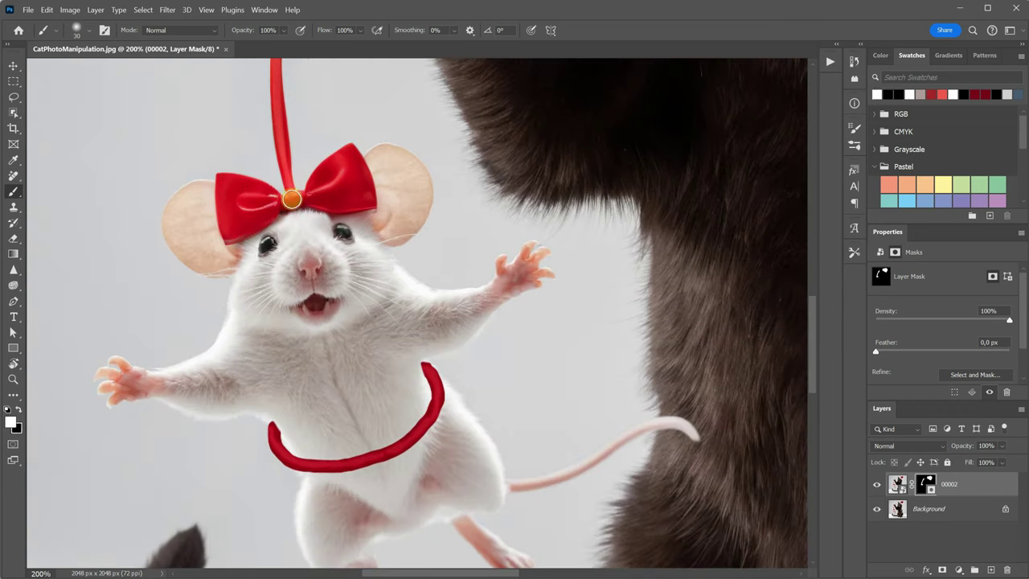
# Step: Reveal the red bow on the mouse's head on the layer mask, adjusting the brush size for its edges
pyautogui.press('x')
pyautogui.moveTo(229, 237)
pyautogui.mouseDown()
pyautogui.moveTo(224, 209)
pyautogui.moveTo(242, 219)
pyautogui.moveTo(254, 178)
pyautogui.moveTo(228, 239)
pyautogui.moveTo(223, 187)
pyautogui.mouseUp()
pyautogui.press('x')
pyautogui.press('[')
pyautogui.press('[')
pyautogui.press('[')
pyautogui.press('x')
pyautogui.press(']')
pyautogui.press(']')
pyautogui.press(']')
pyautogui.press(']')
pyautogui.press(']')
# Step: Reveal the red ribbon around the mouse's waist on the layer mask
pyautogui.moveTo(340, 349); pyautogui.dragTo(322, 188)
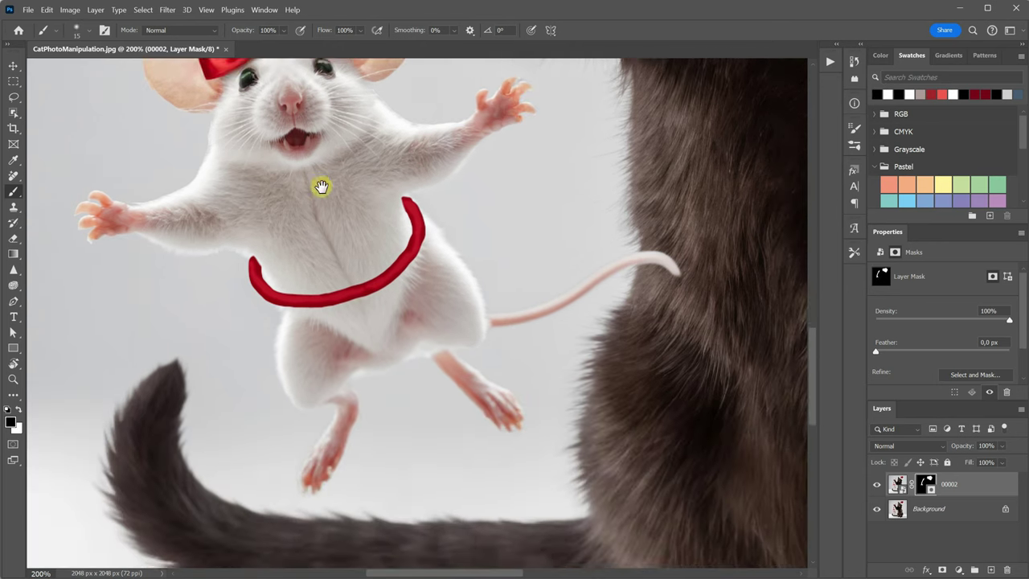
pyautogui.press('x')
pyautogui.moveTo(275, 278)
pyautogui.mouseDown()
pyautogui.moveTo(363, 286)
pyautogui.moveTo(411, 214)
pyautogui.mouseUp()
pyautogui.press(']')
pyautogui.press(']')
pyautogui.press(']')
pyautogui.press(']')
pyautogui.press(']')
pyautogui.moveTo(362, 277)
pyautogui.mouseDown()
pyautogui.moveTo(333, 287)
pyautogui.moveTo(320, 317)
pyautogui.mouseUp()
# Step: Merge the masked 00002 layer into the background
pyautogui.hotkey('ctrl', '-')
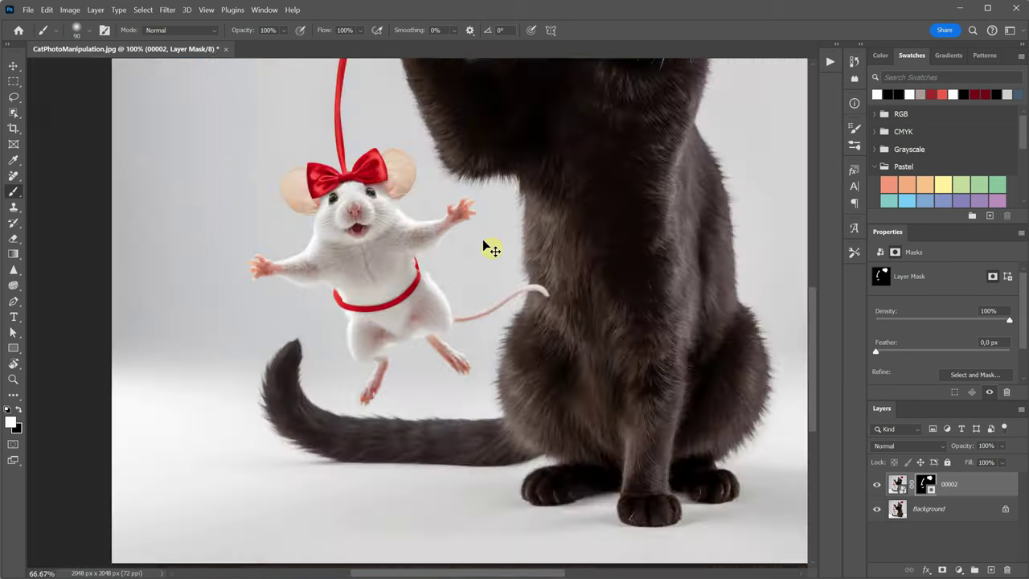
pyautogui.rightClick(925, 484)
pyautogui.click(943, 487)
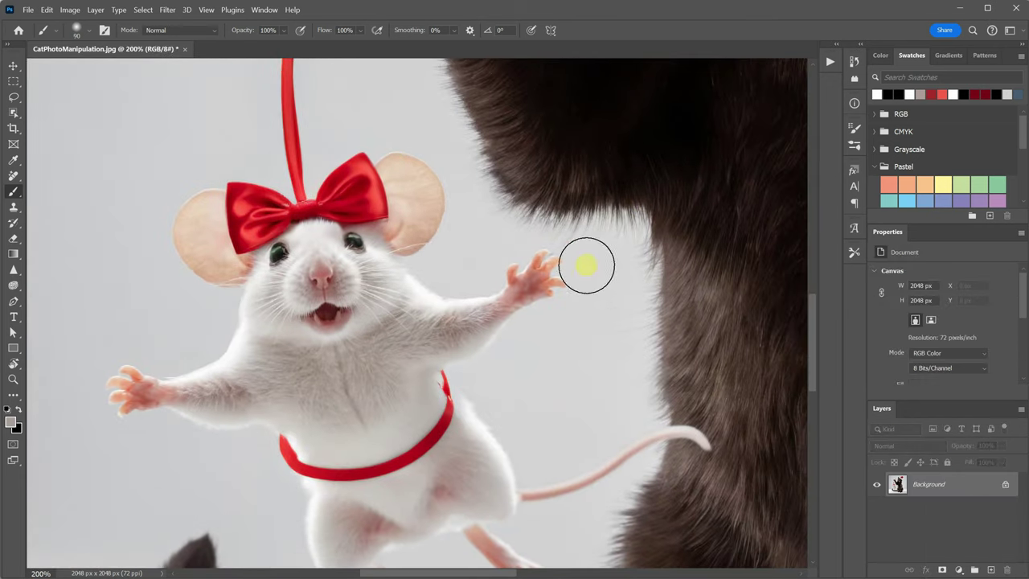
# Step: Touch up small flaws around the mouse's raised paw and on the cat with the Remove tool
pyautogui.press('j')
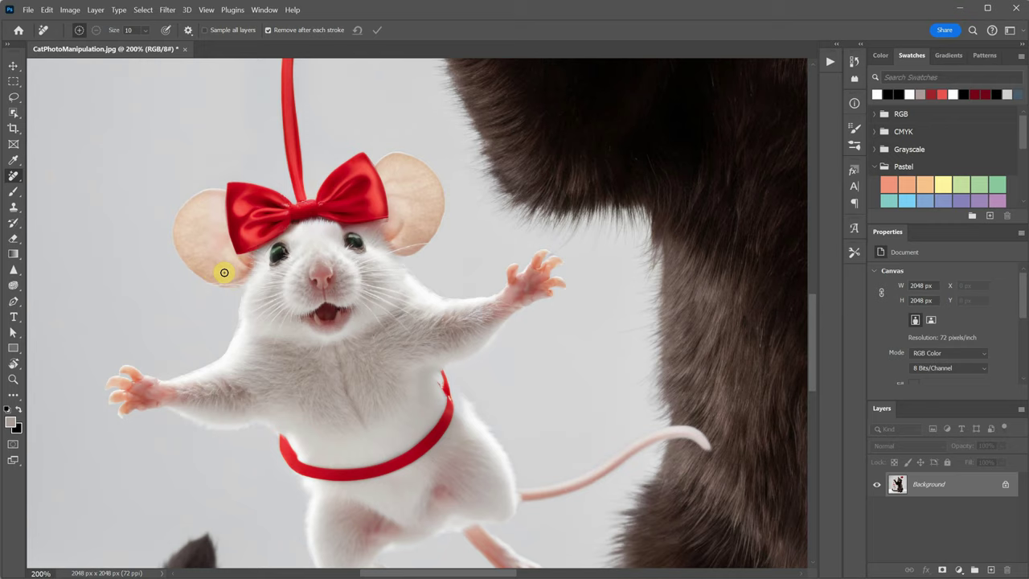
pyautogui.scroll(-5, 443, 274)
pyautogui.scroll(6, 550, 226)
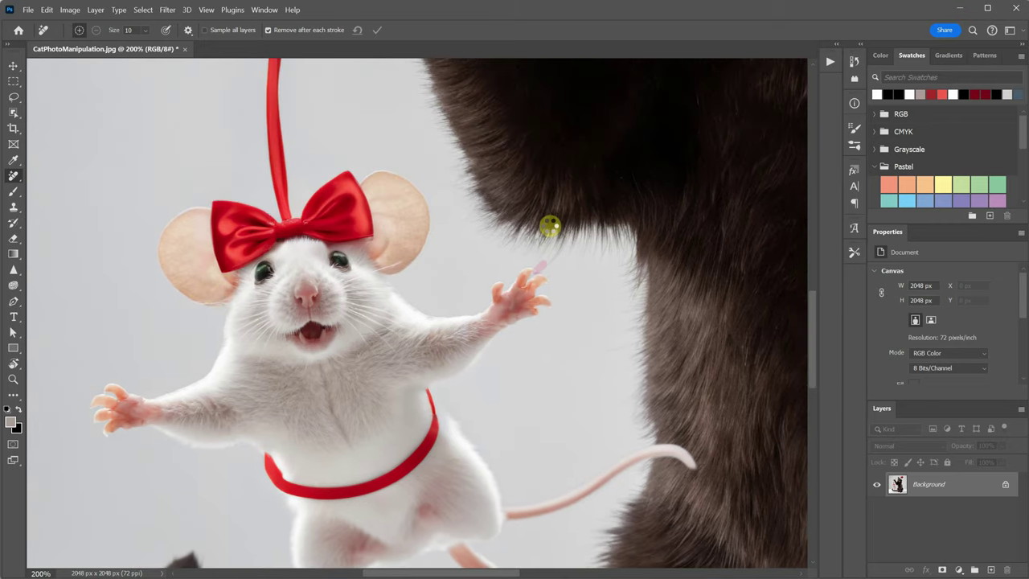
pyautogui.scroll(10, 550, 227)
pyautogui.moveTo(712, 167); pyautogui.dragTo(374, 108)
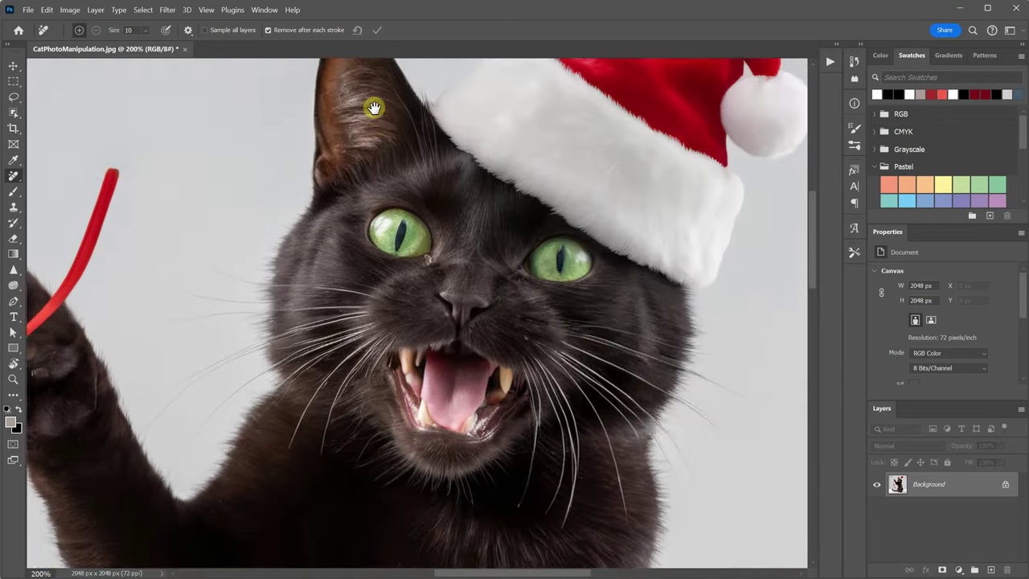
pyautogui.moveTo(382, 423); pyautogui.dragTo(455, 230)
pyautogui.moveTo(440, 539); pyautogui.dragTo(485, 215)
pyautogui.hotkey('ctrl', '-')
pyautogui.hotkey('ctrl', '-')
pyautogui.hotkey('ctrl', '-')
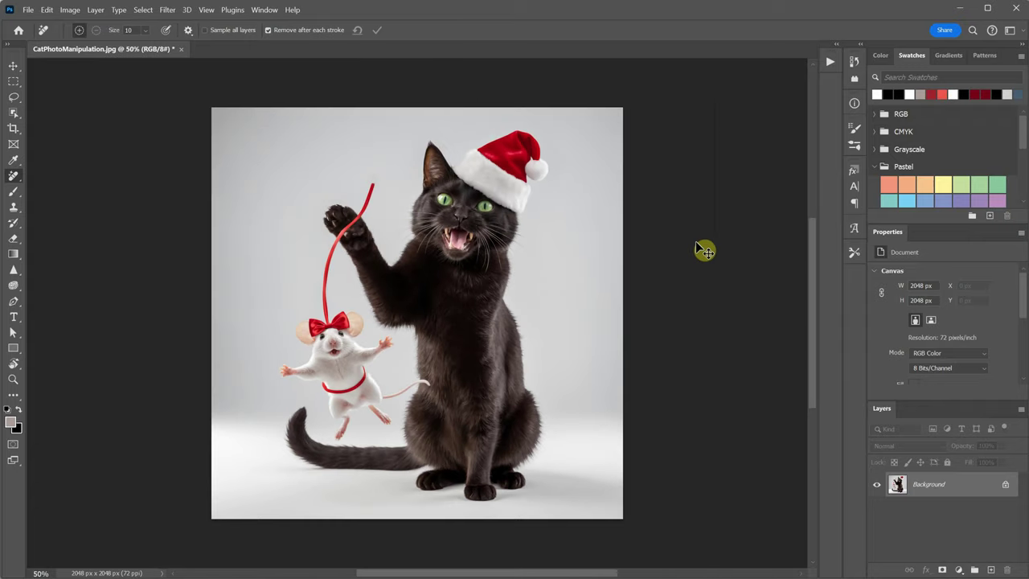
# Step: Add a new layer and paint soft white snow dots of varying sizes in the background on the raised-paw side of the cat
pyautogui.click(991, 569)
pyautogui.press('b')
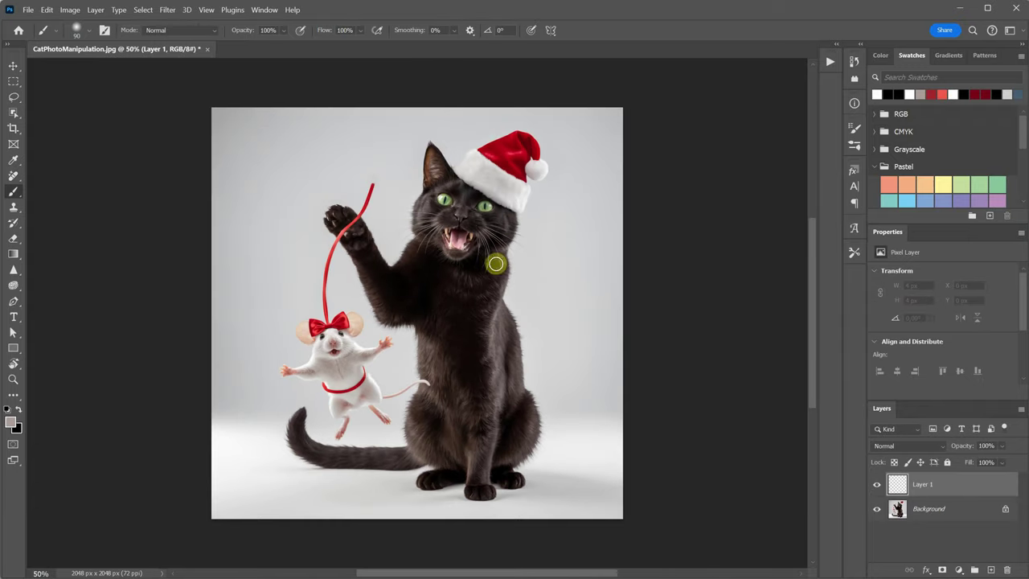
pyautogui.press('d')
pyautogui.press('x')
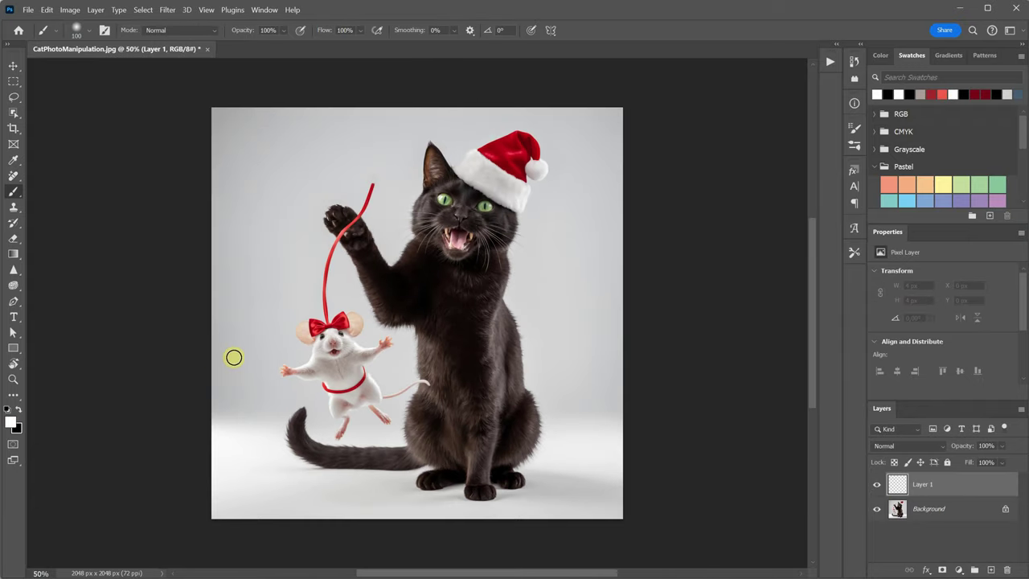
pyautogui.moveTo(236, 356); pyautogui.dragTo(241, 354)
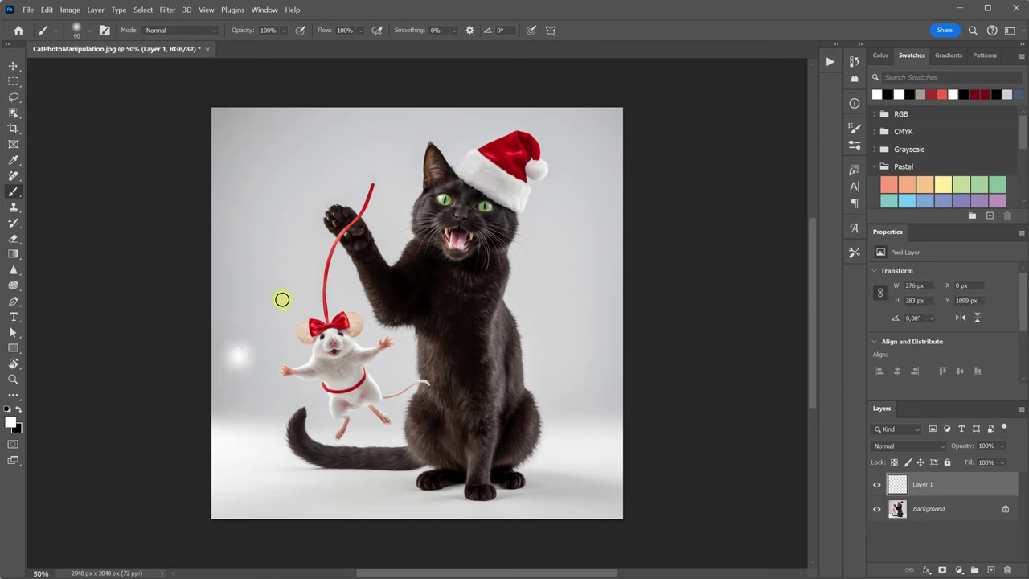
pyautogui.press(']')
pyautogui.click(248, 233)
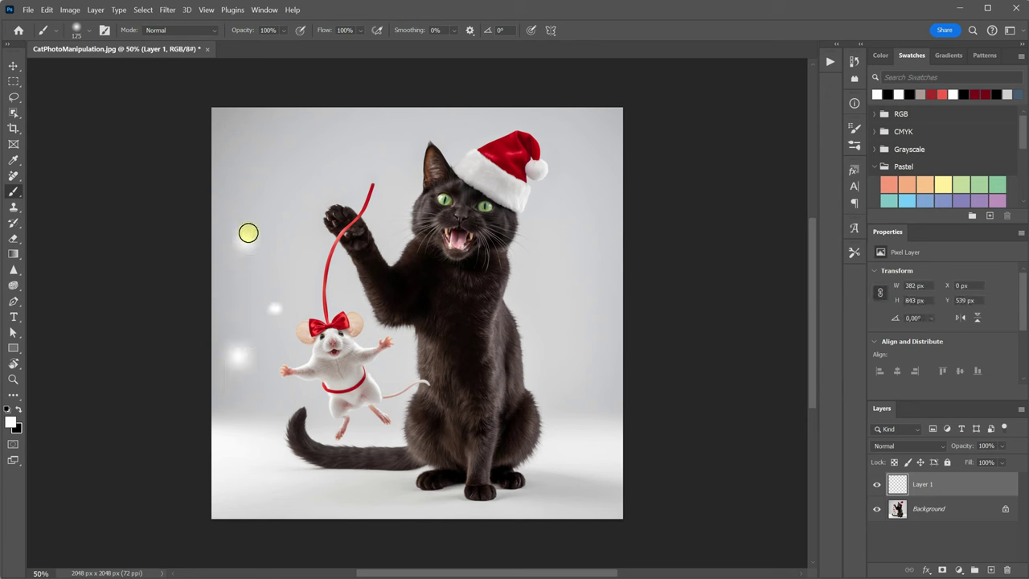
pyautogui.click(337, 146)
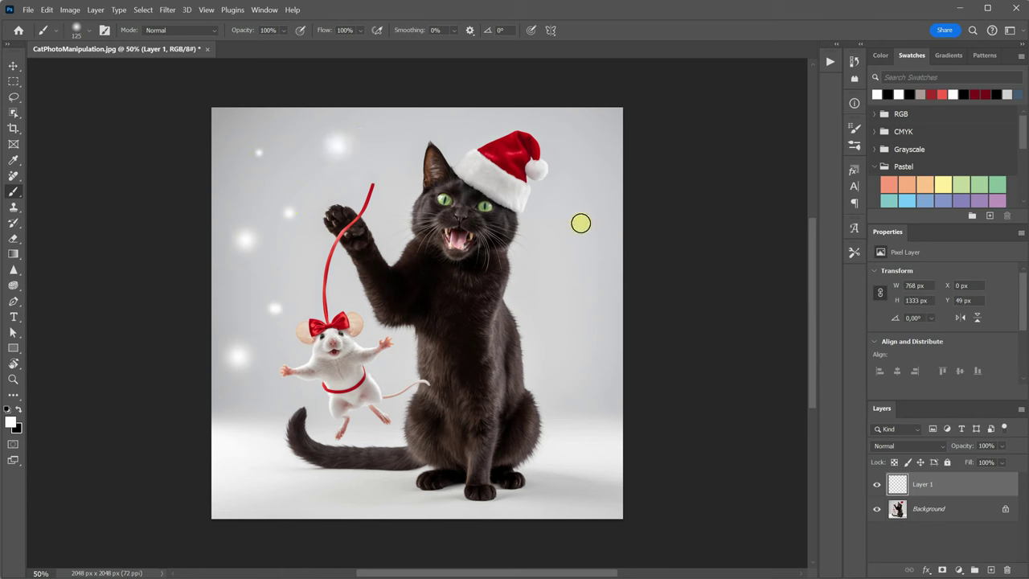
# Step: Paint soft white snow dots of varying sizes in the background on the Santa hat side of the cat
pyautogui.click(548, 292)
pyautogui.press('[')
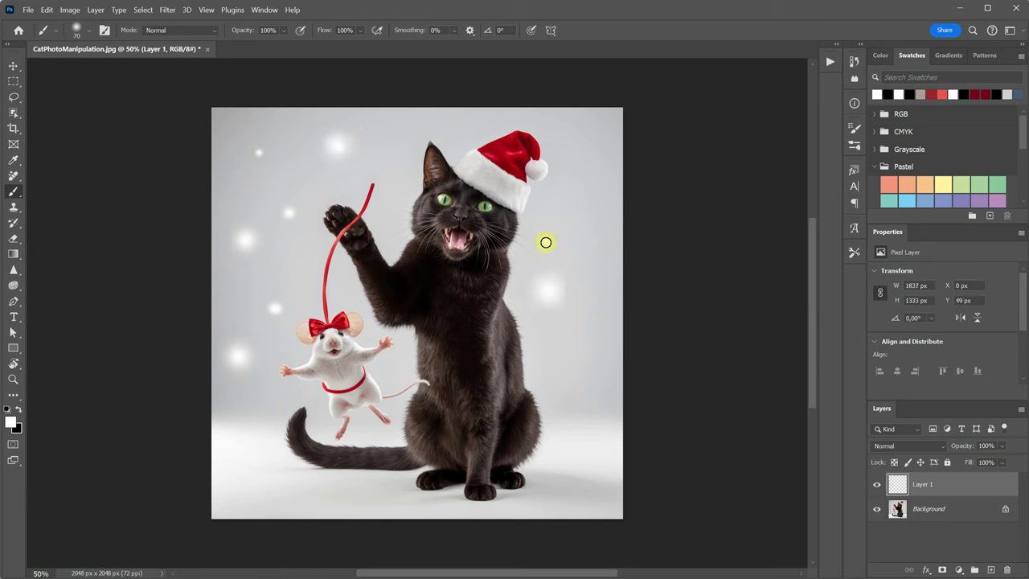
pyautogui.press(']')
pyautogui.click(593, 203)
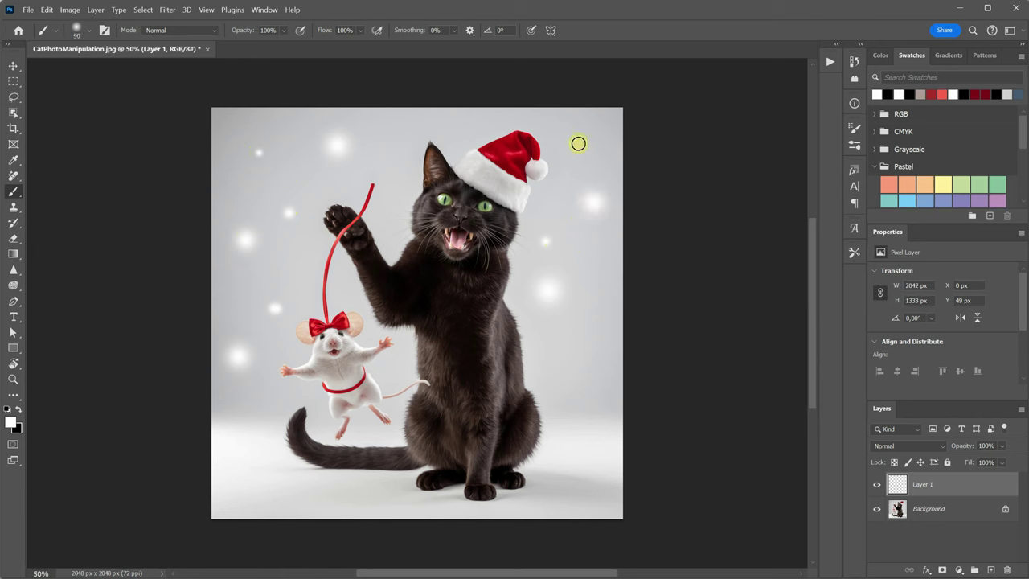
pyautogui.click(596, 356)
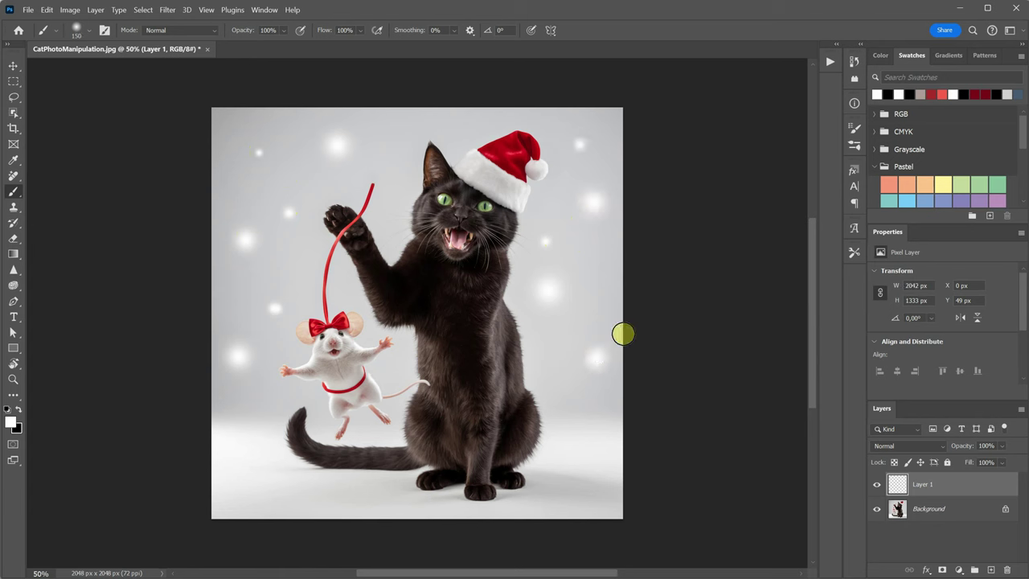
pyautogui.press('[')
pyautogui.press('[')
pyautogui.press('[')
pyautogui.click(601, 299)
pyautogui.press('[')
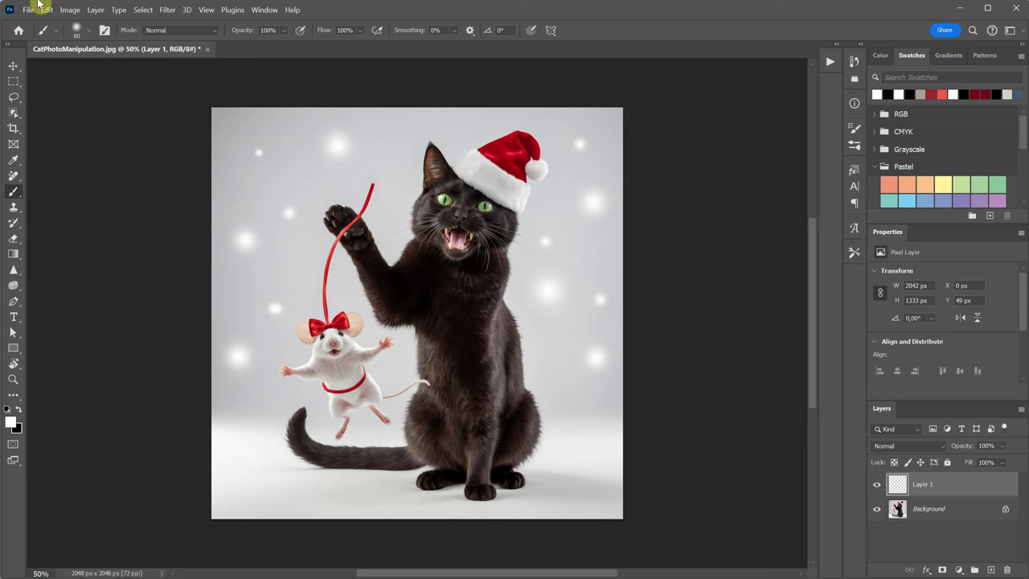
# Step: Merge the snow layer into the background and save the image as CatPhotoManipulation2.jpg
pyautogui.rightClick(933, 516)
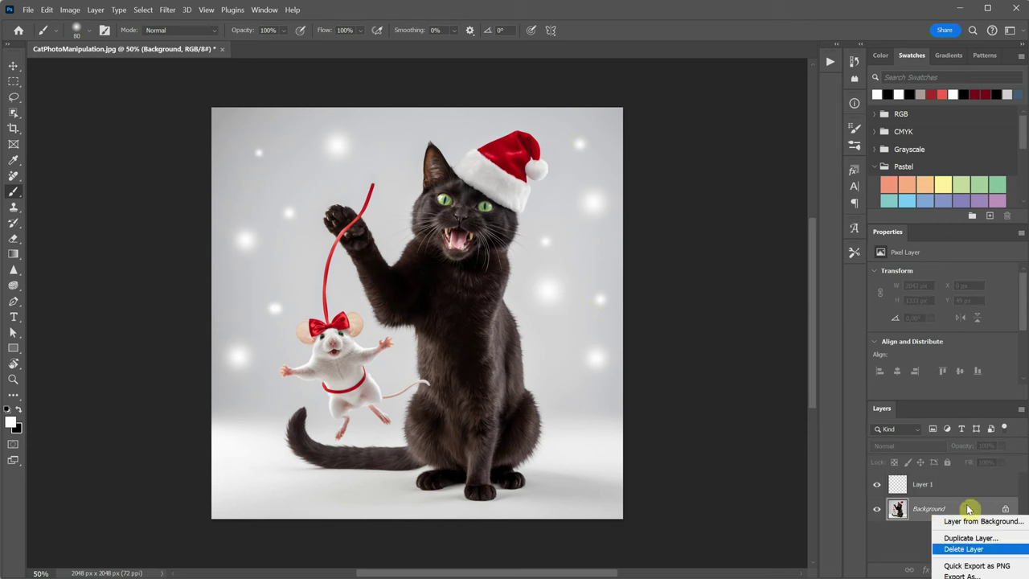
pyautogui.hotkey('ctrl', 'shift', 'e')
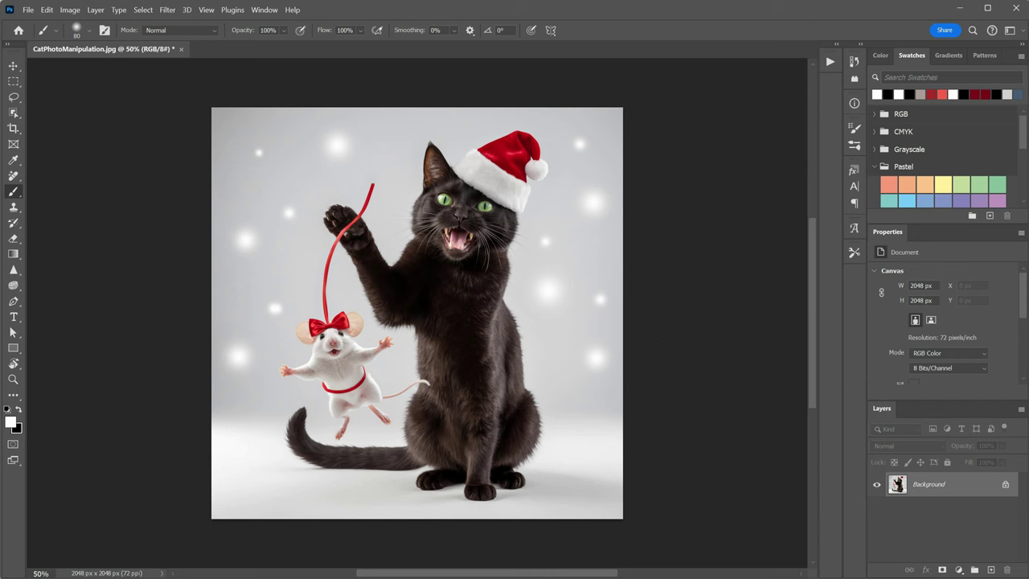
pyautogui.click(29, 9)
pyautogui.click(69, 147)
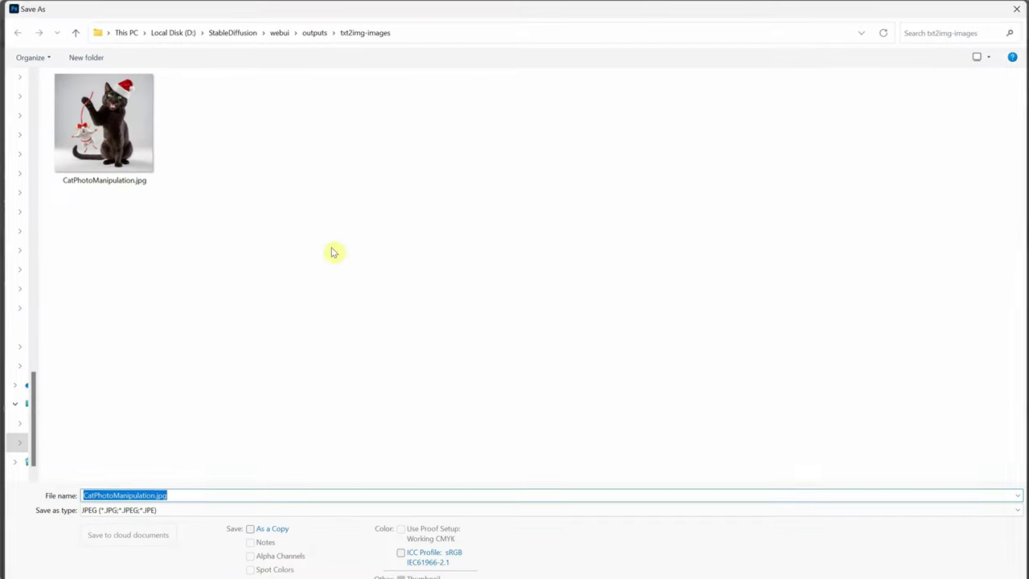
pyautogui.moveTo(154, 497); pyautogui.dragTo(226, 504)
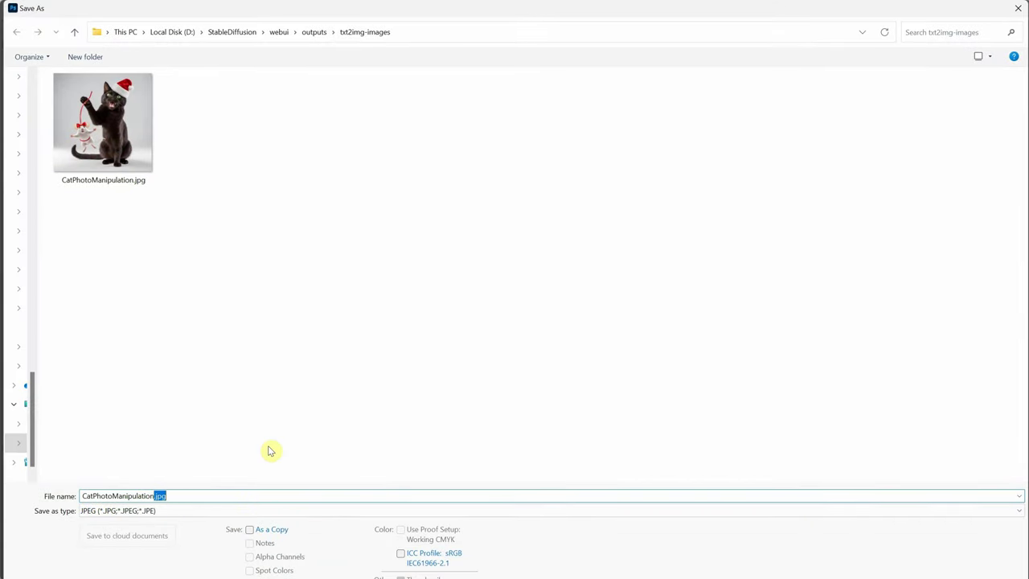
pyautogui.press('Return')
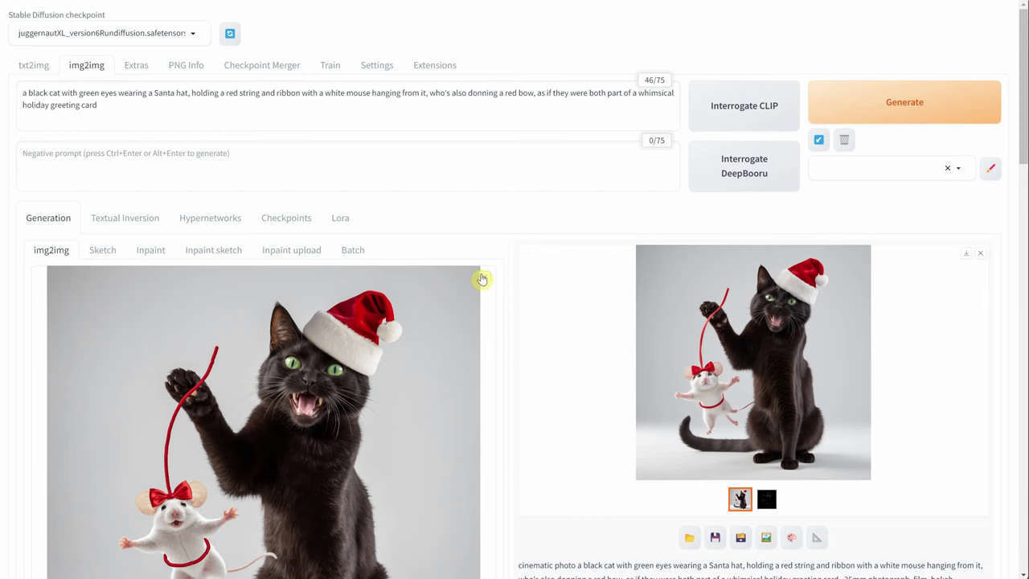
# Step: Switch to Stable Diffusion and replace the img2img source image with CatPhotoManipulation2.jpg
pyautogui.click(482, 276)
pyautogui.click(397, 317)
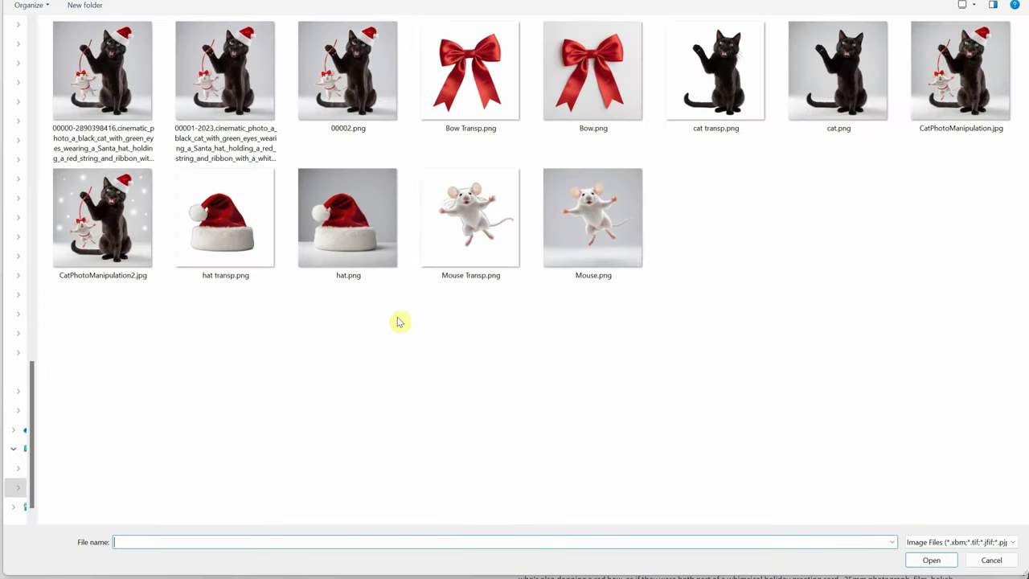
pyautogui.doubleClick(87, 203)
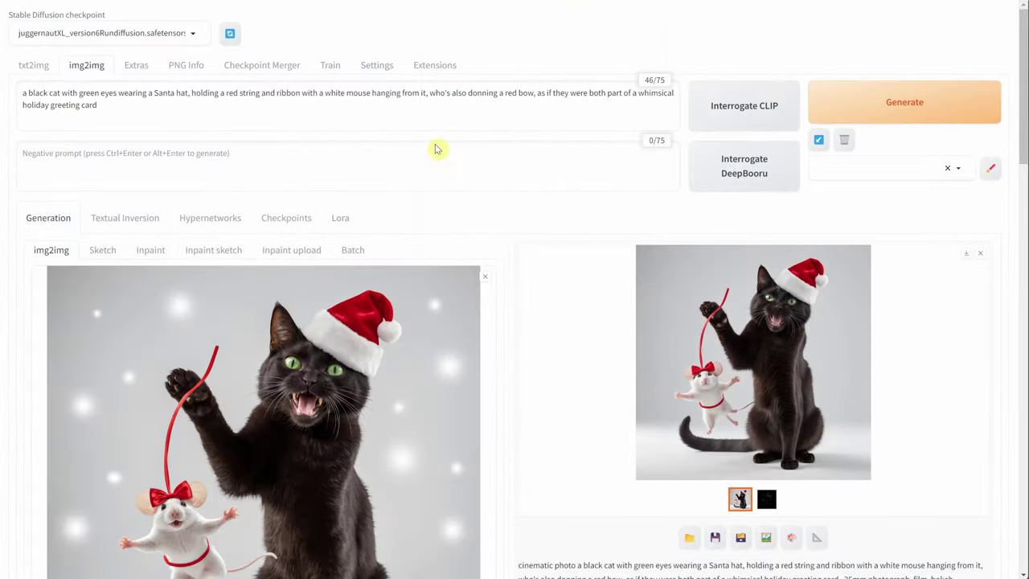
# Step: Append snowflakes to the end of the prompt, generate the image and inspect the result enlarged
pyautogui.click(99, 106)
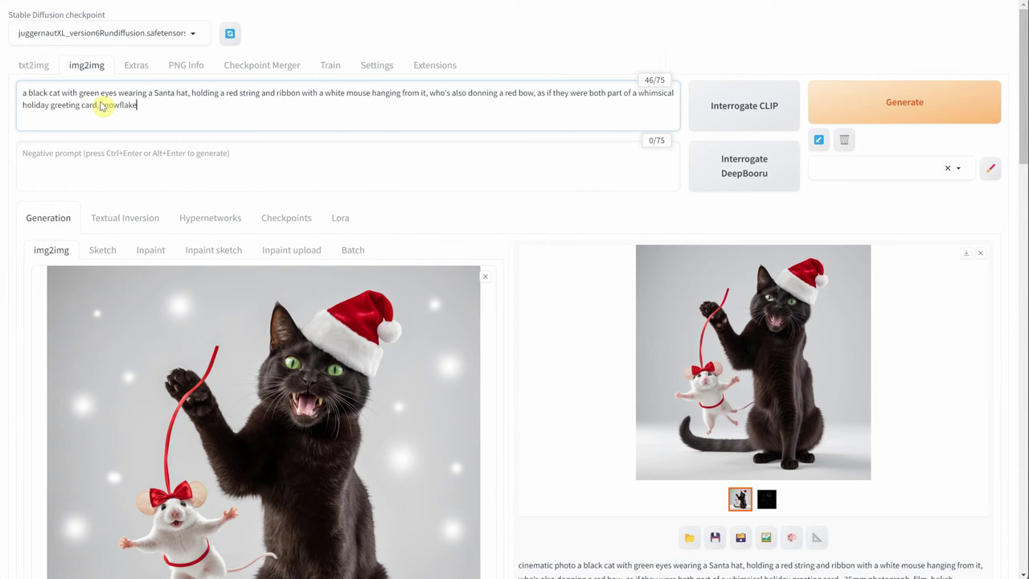
pyautogui.click(855, 101)
pyautogui.click(740, 355)
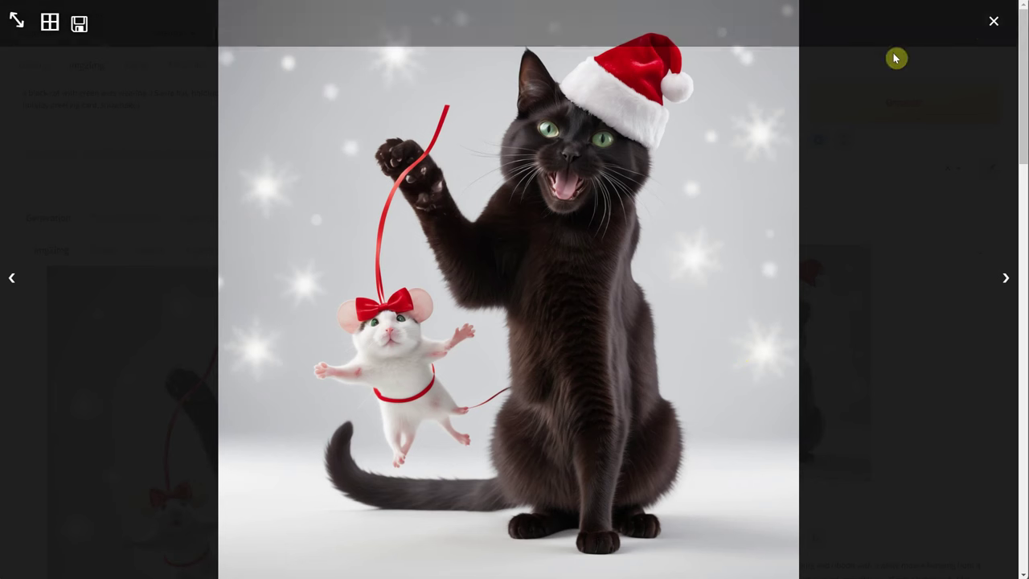
pyautogui.click(995, 26)
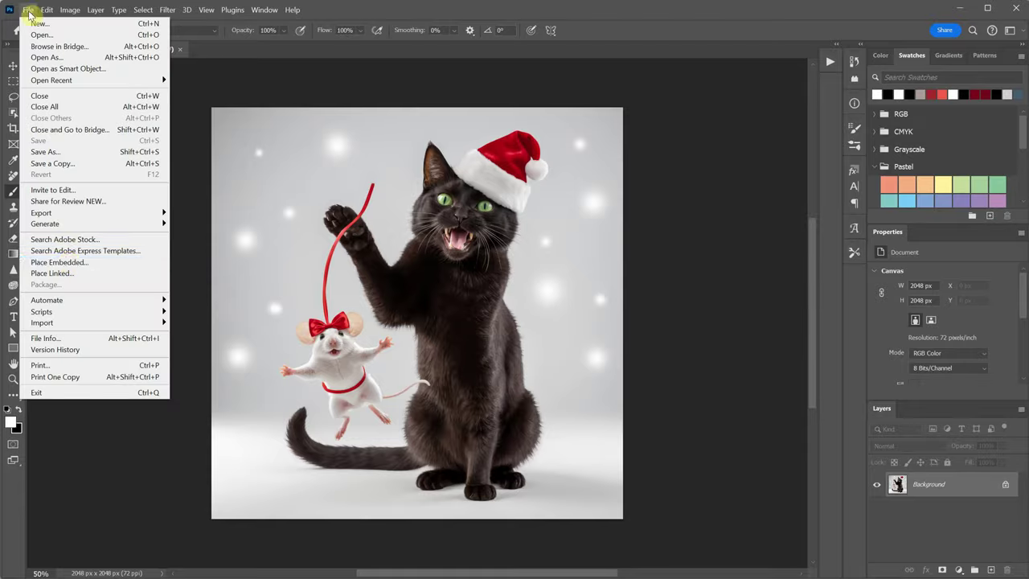
# Step: Switch to Photoshop, place the 00004 image with a layer mask and reveal its snowflakes beside the cat's back on the mask
pyautogui.click(59, 262)
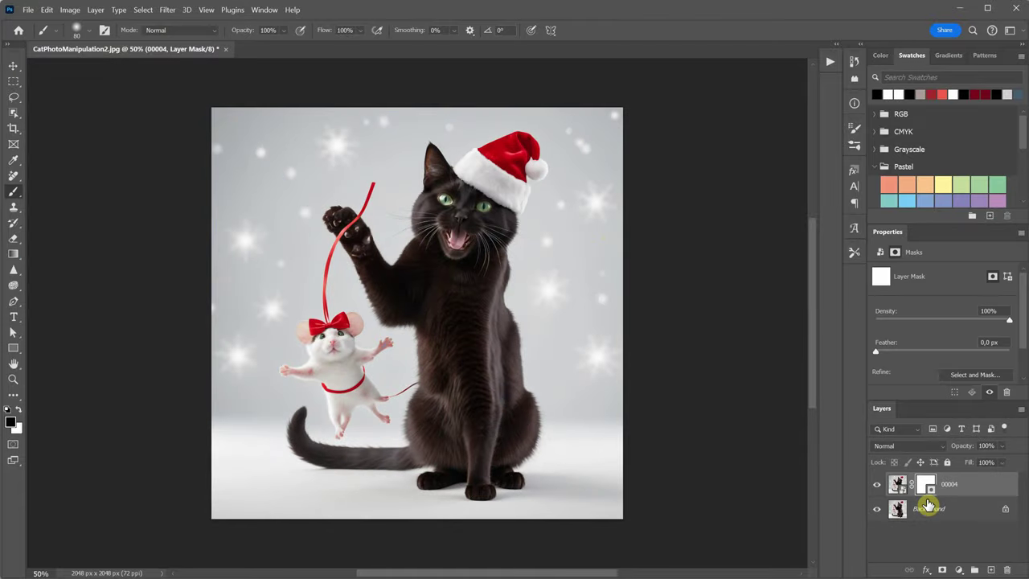
pyautogui.hotkey('ctrl', '+')
pyautogui.hotkey('ctrl', '+')
pyautogui.click(604, 240)
pyautogui.click(688, 193)
pyautogui.press(']')
pyautogui.press(']')
pyautogui.press(']')
pyautogui.press(']')
pyautogui.click(670, 380)
pyautogui.moveTo(547, 563); pyautogui.dragTo(547, 398)
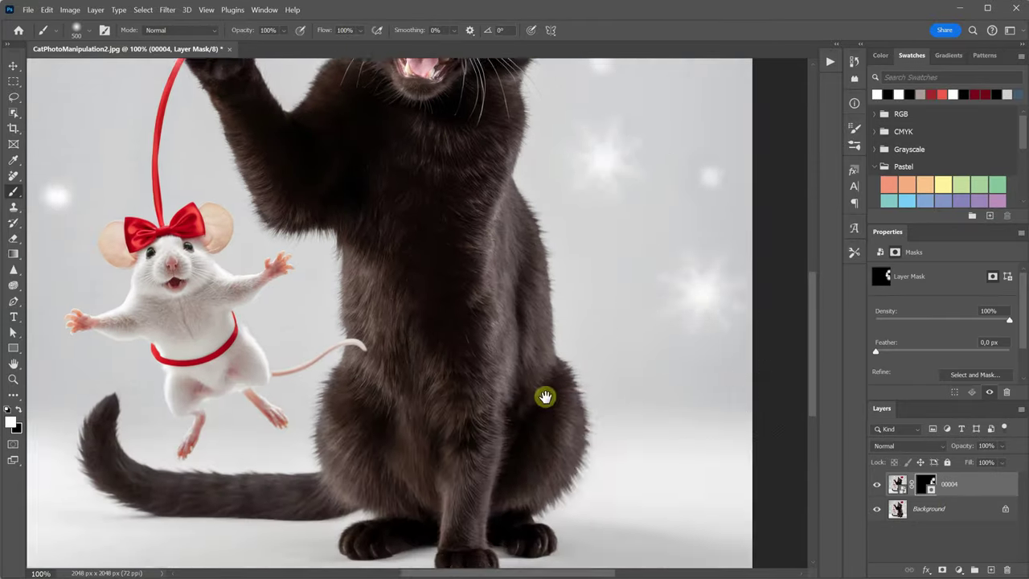
# Step: Reveal the snowflakes of the 00004 layer around the raised paw and the mouse on the layer mask
pyautogui.moveTo(282, 185); pyautogui.dragTo(723, 405)
pyautogui.press('[')
pyautogui.press('[')
pyautogui.press('[')
pyautogui.press('[')
pyautogui.moveTo(520, 240); pyautogui.dragTo(433, 281)
pyautogui.moveTo(555, 513); pyautogui.dragTo(520, 298)
pyautogui.hotkey('ctrl', '-')
pyautogui.hotkey('ctrl', '-')
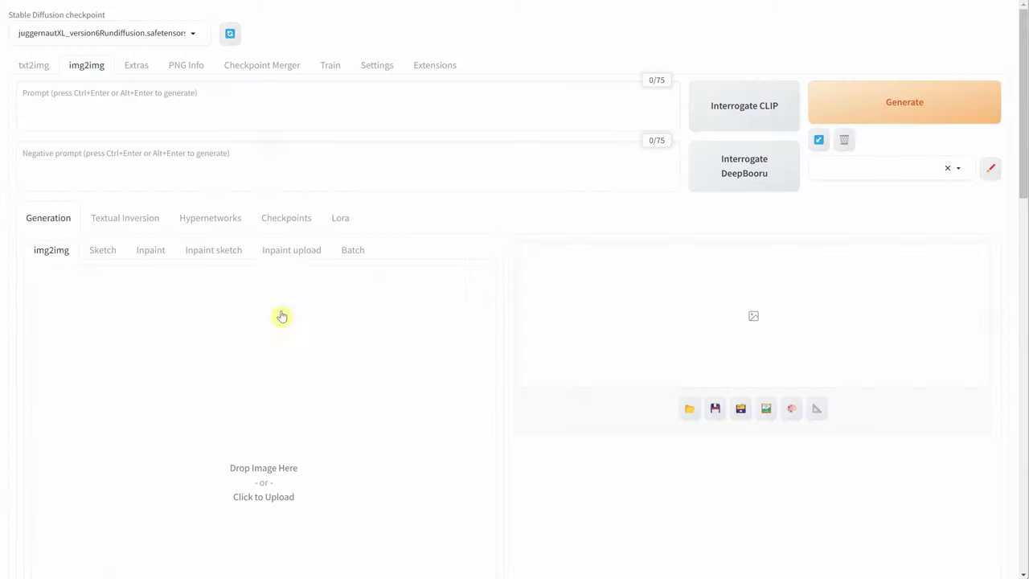
# Step: In Stable Diffusion, enter a cute cartoon illustration prompt for the scene ending in "snowflakes, 3d illustration, (pixar style:2)" and select the 3D Model style
pyautogui.click(269, 101)
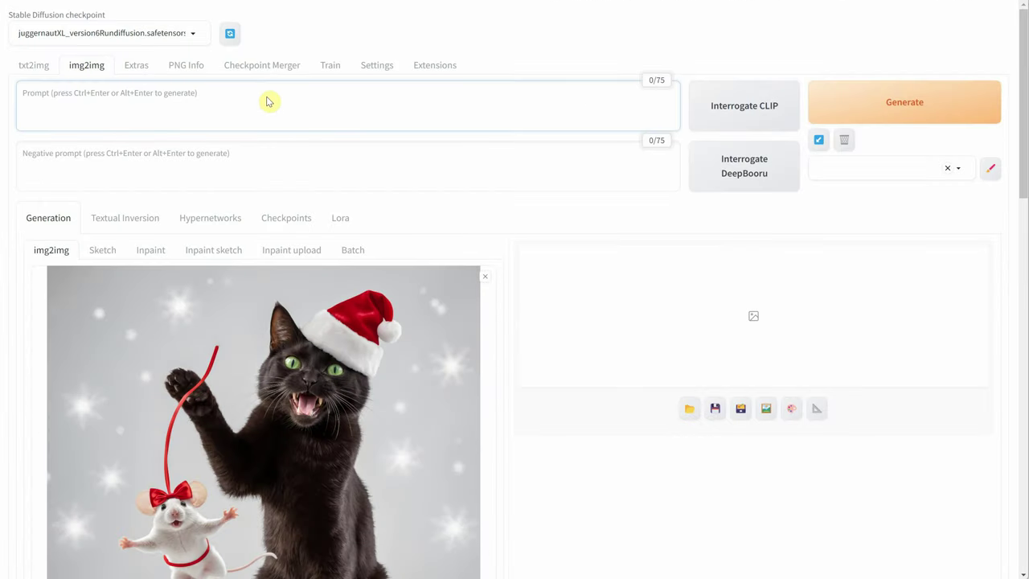
pyautogui.write("cute cartoon illustration of a black cat with green eyes wearing a Santa hat, holding a red string and ribbon with a white mouse hanging from it, who's also donning a red bow, as if they were both part of a whimsical holiday greeting card, snowflakes, 3d illustration, (pixar style:2)")
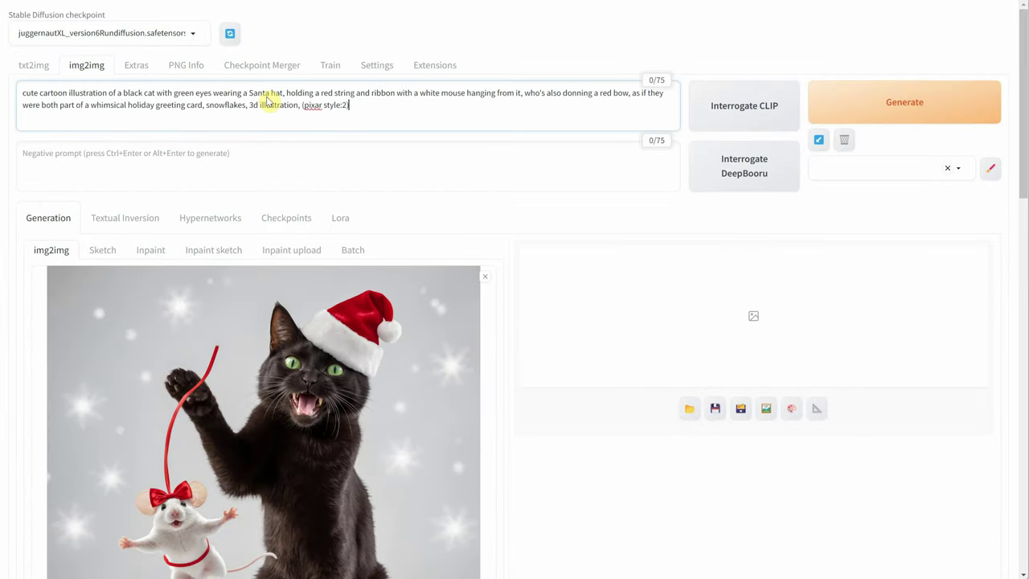
pyautogui.scroll(-10, 485, 189)
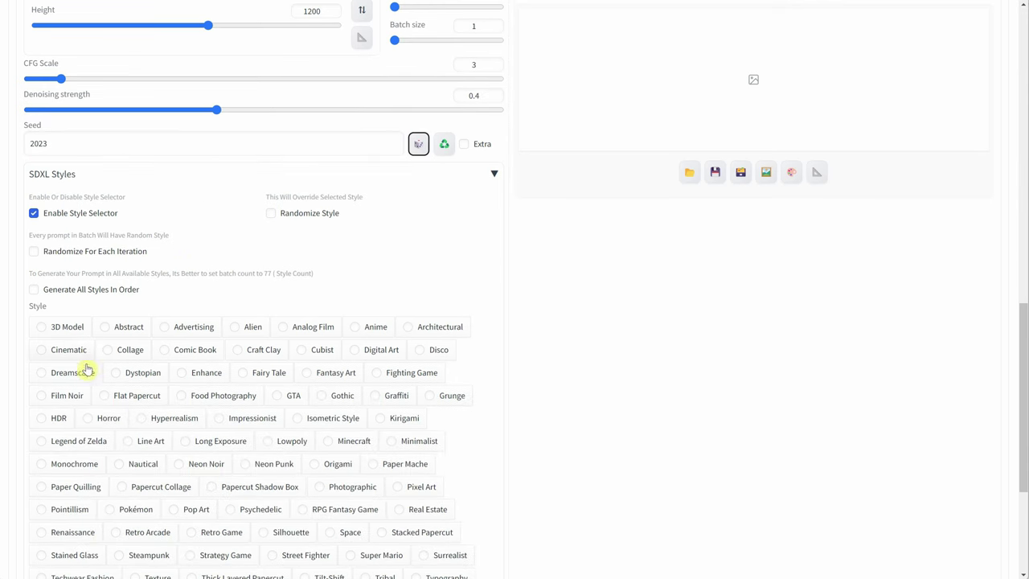
pyautogui.click(65, 330)
# Step: Enable ControlNet Unit 0 with Pixel Perfect, the Canny control type and the kohya_controllllite_xl_canny model
pyautogui.scroll(-2, 297, 341)
pyautogui.scroll(-1, 297, 341)
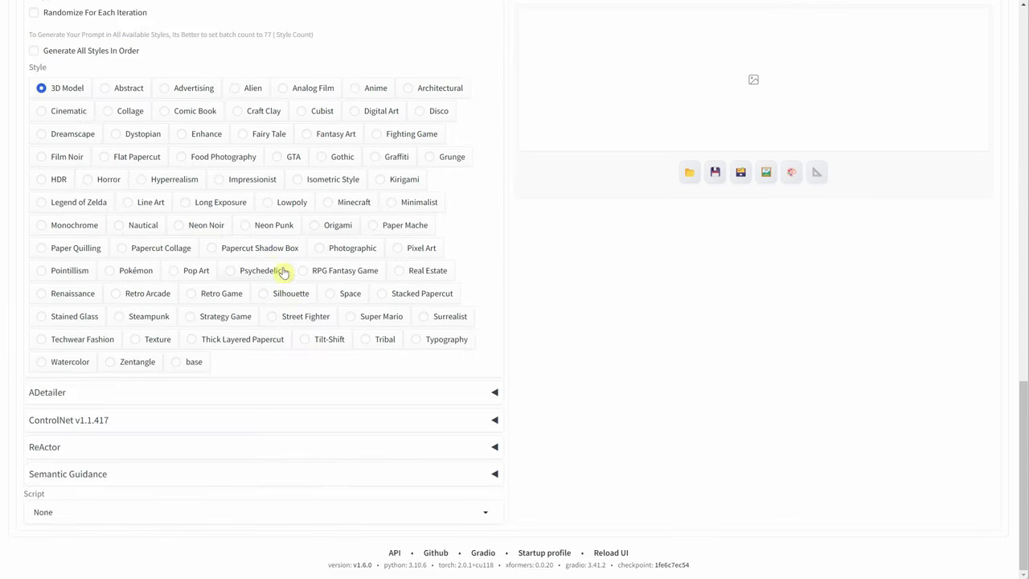
pyautogui.click(87, 423)
pyautogui.scroll(-3, 138, 339)
pyautogui.click(42, 229)
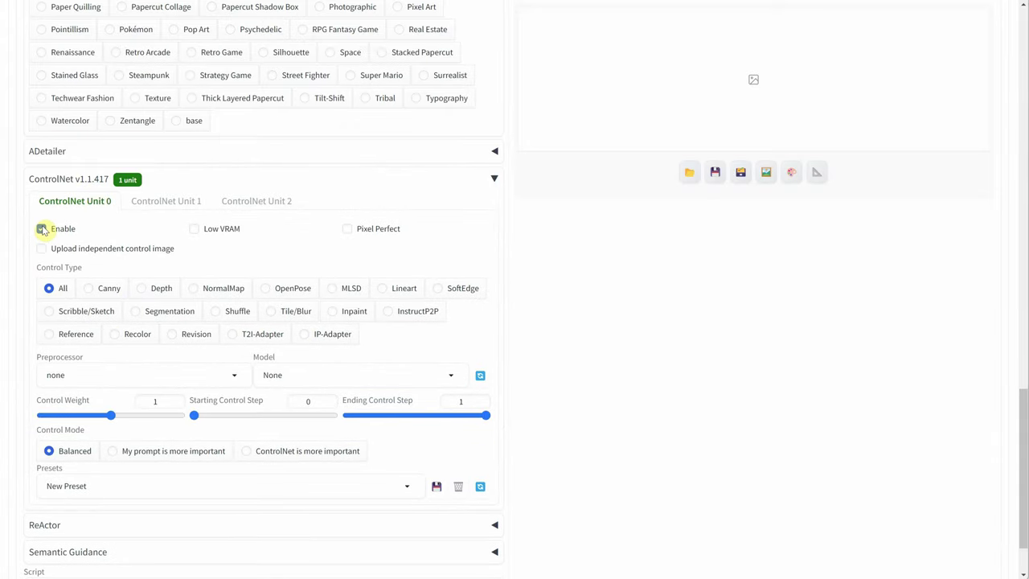
pyautogui.click(348, 229)
pyautogui.click(104, 288)
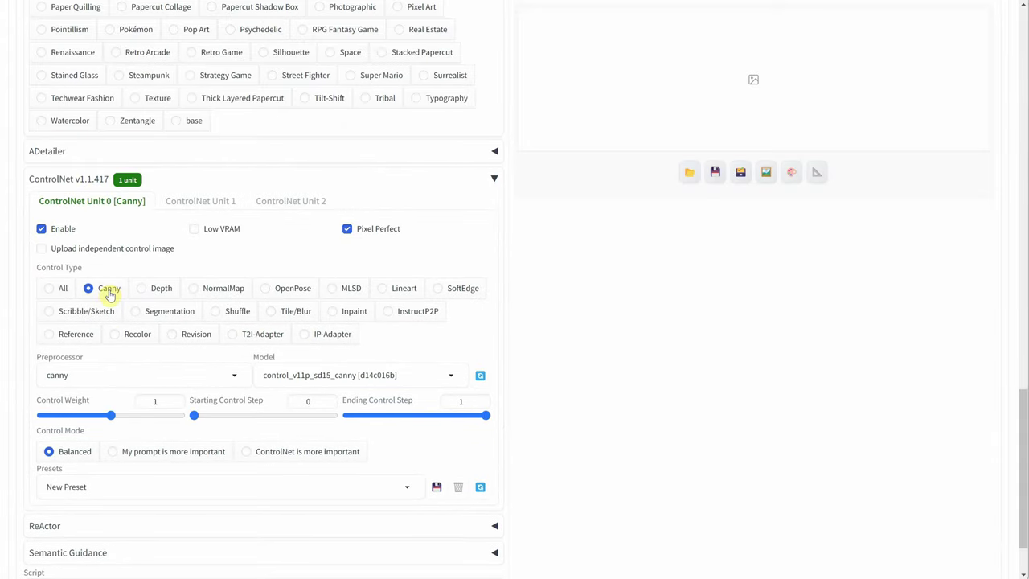
pyautogui.click(325, 375)
pyautogui.click(330, 356)
pyautogui.scroll(15, 662, 301)
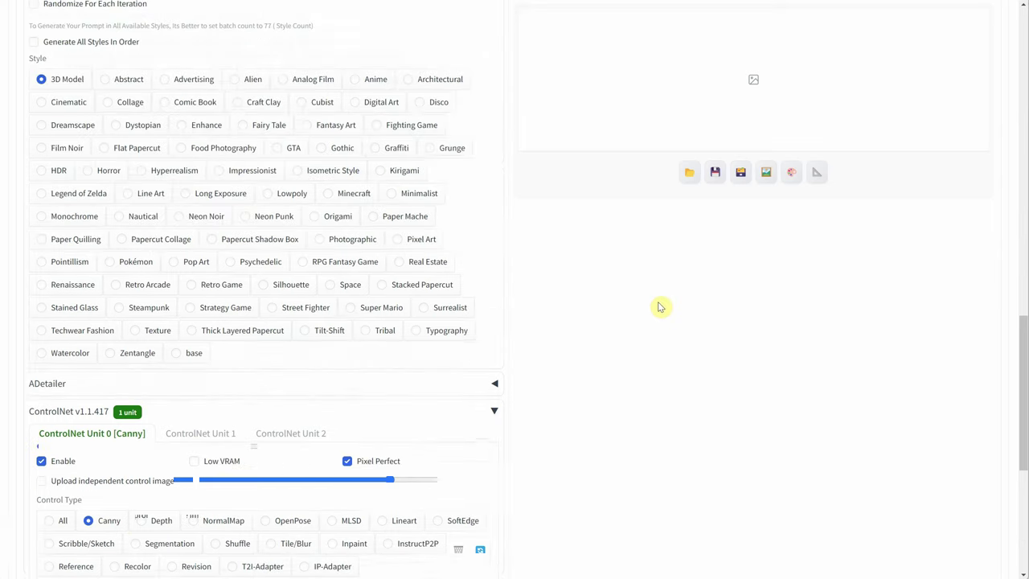
# Step: Generate the cartoon version, inspect it enlarged and send it back to img2img as the source image
pyautogui.click(961, 83)
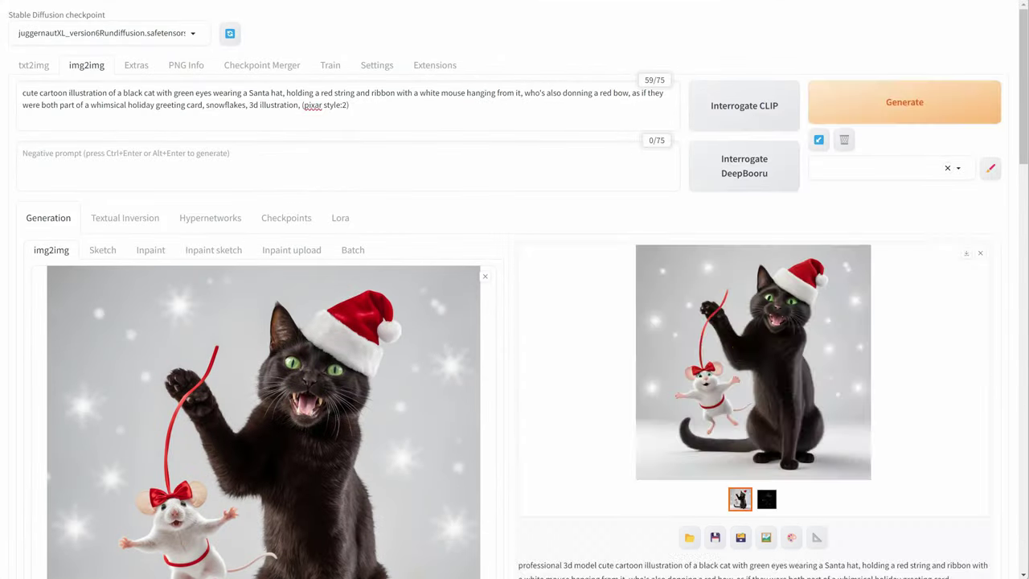
pyautogui.click(741, 348)
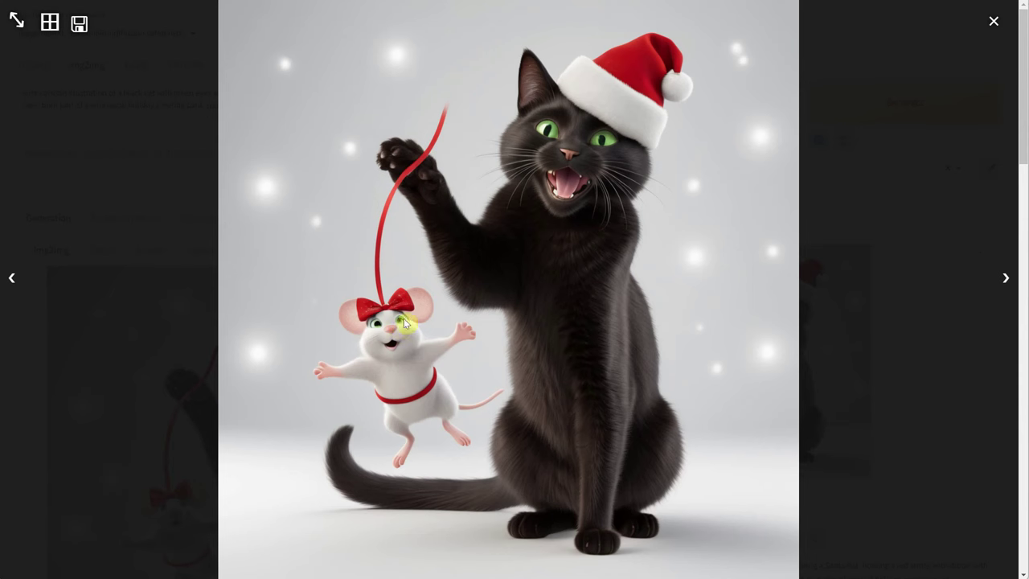
pyautogui.click(993, 24)
pyautogui.scroll(-3, 872, 331)
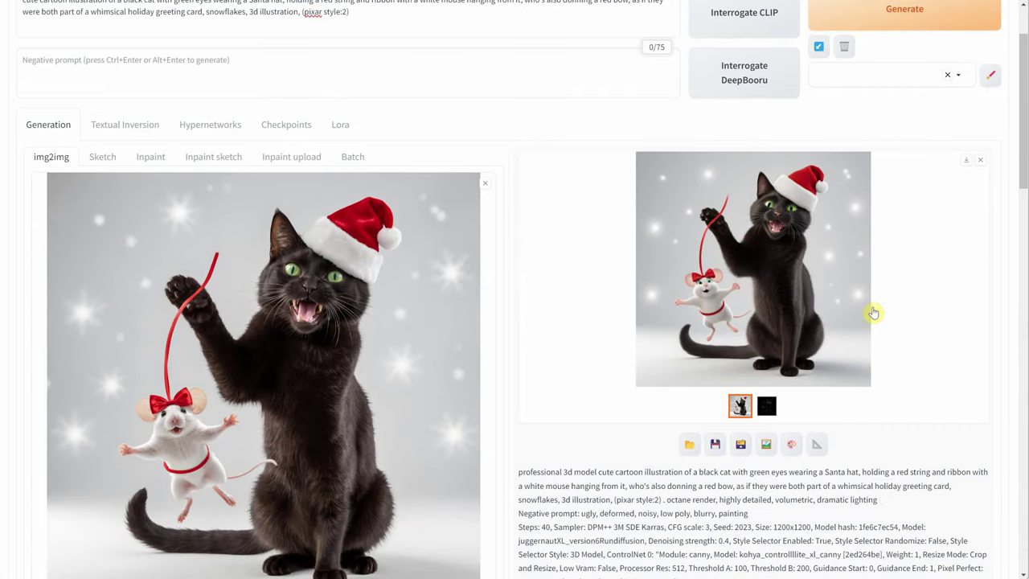
pyautogui.click(766, 305)
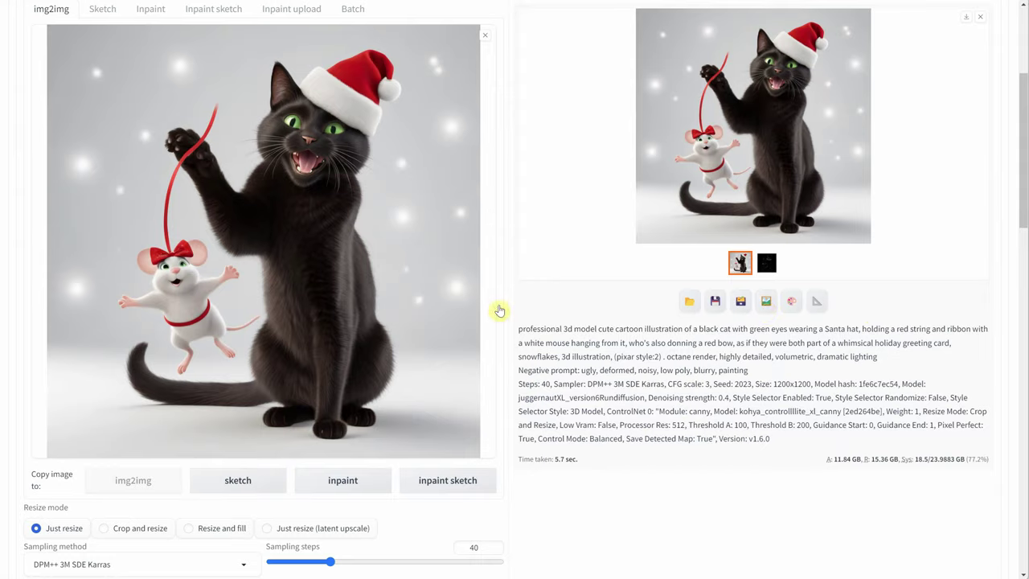
# Step: Change the seed, generate a second cartoon pass and inspect the result enlarged
pyautogui.scroll(-6, 496, 306)
pyautogui.click(40, 325)
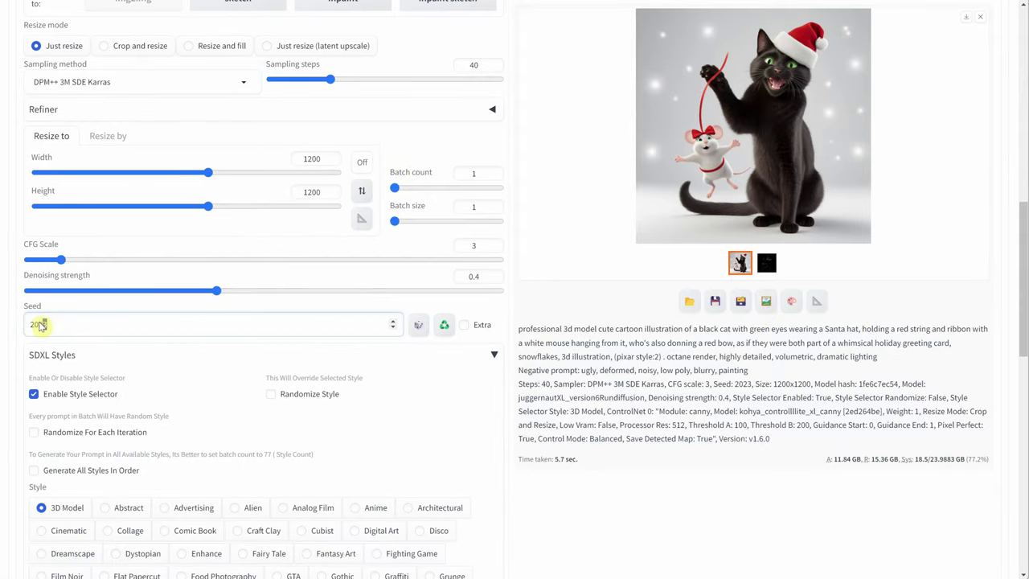
pyautogui.scroll(9, 502, 247)
pyautogui.click(949, 103)
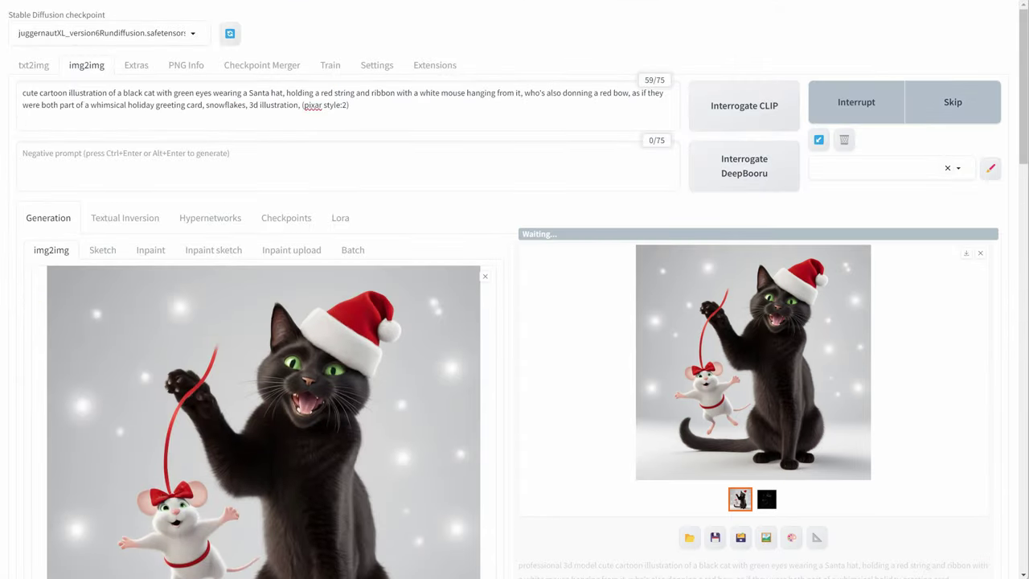
pyautogui.click(756, 356)
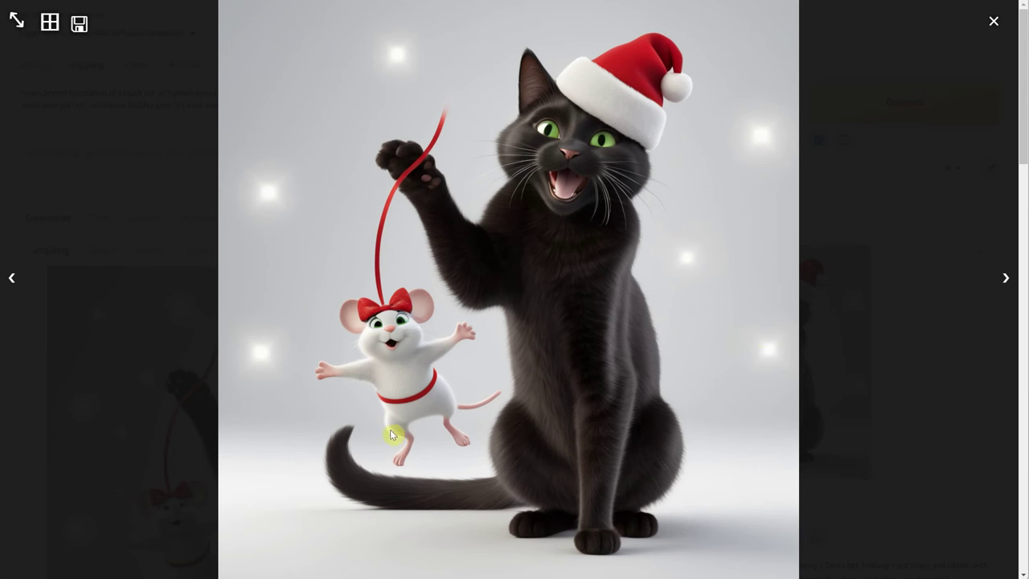
pyautogui.click(994, 21)
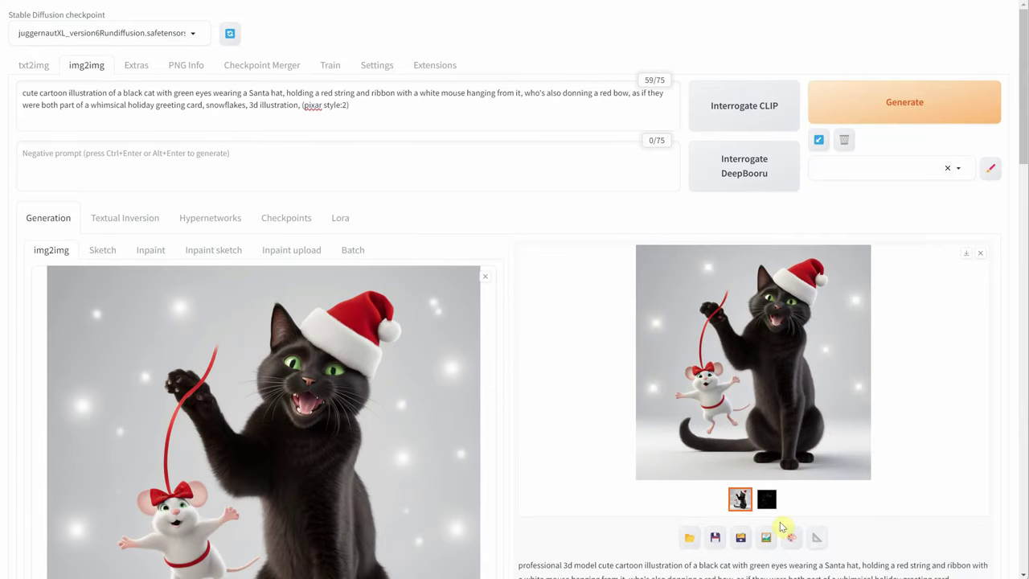
# Step: Send the cartoon image to Extras and upscale it by 2 with the 4x-UltraSharp upscaler
pyautogui.click(814, 534)
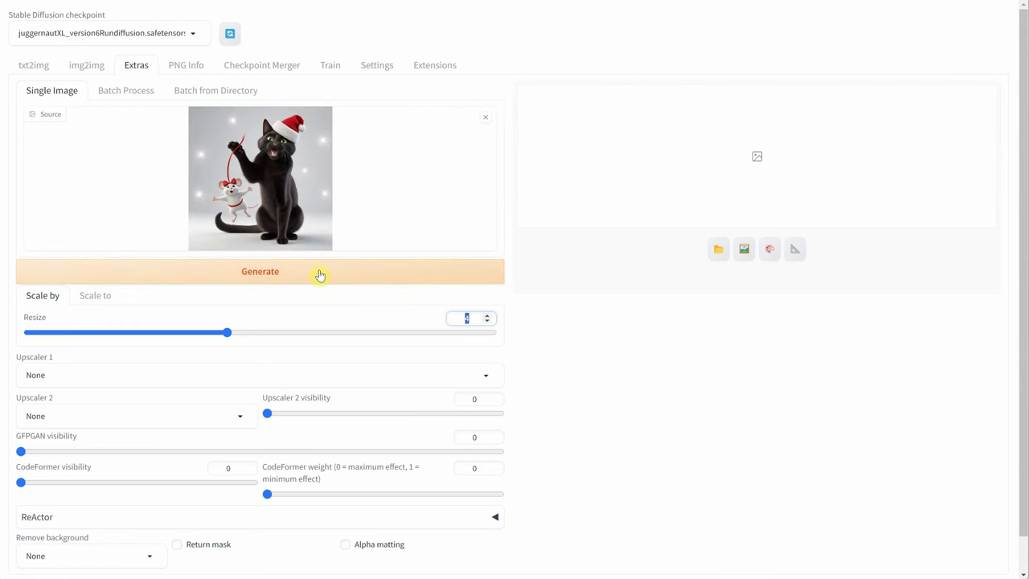
pyautogui.click(131, 375)
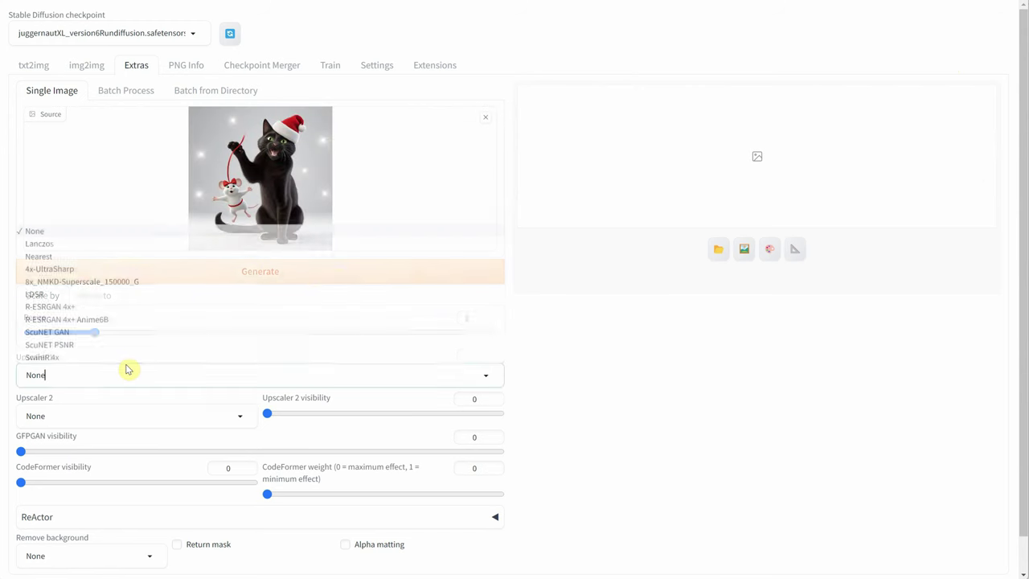
pyautogui.click(103, 267)
pyautogui.click(499, 268)
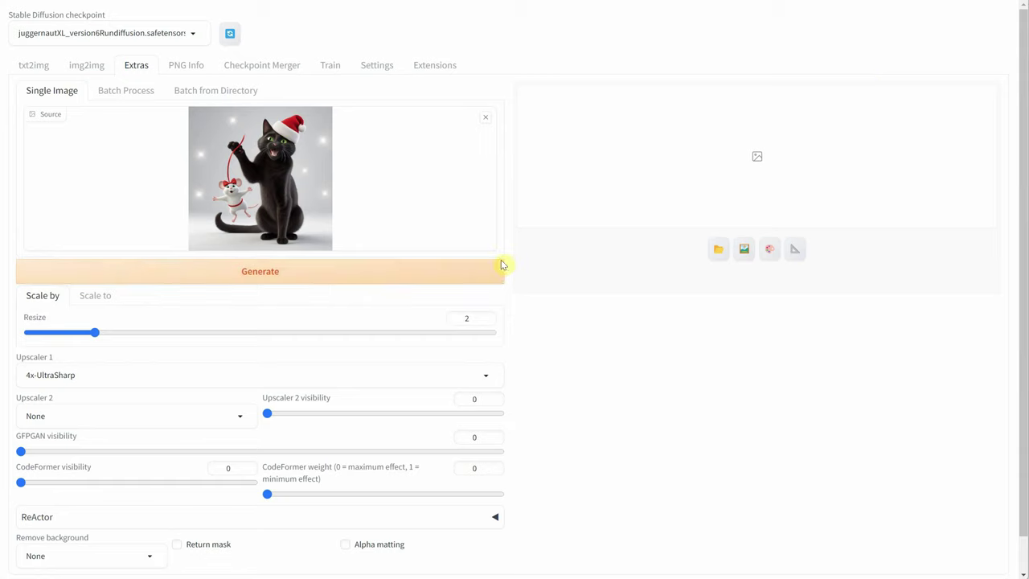